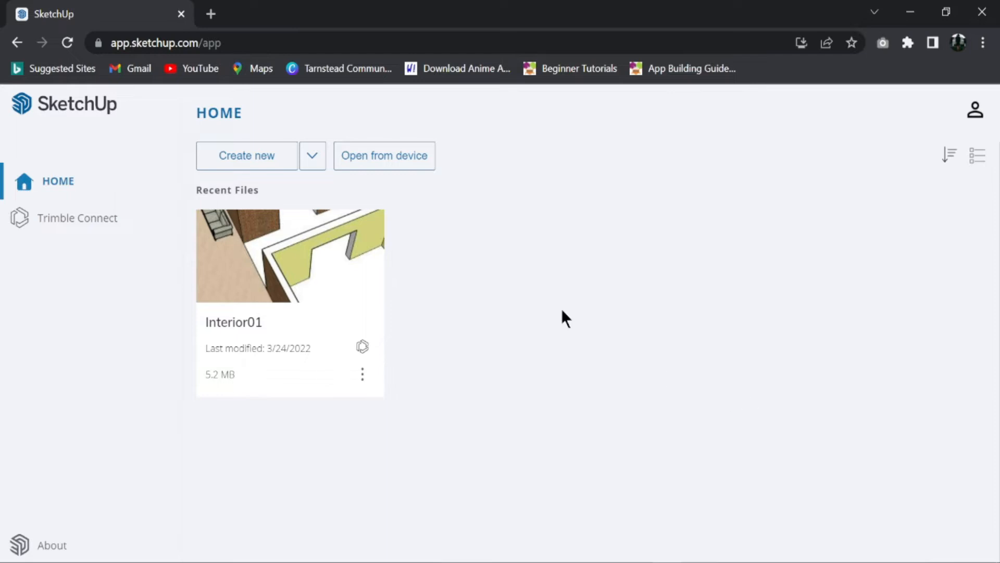
Try the Zoom, Pan and Orbit tools to frame the empty ground area beside the origin in full-screen view
key("F11")
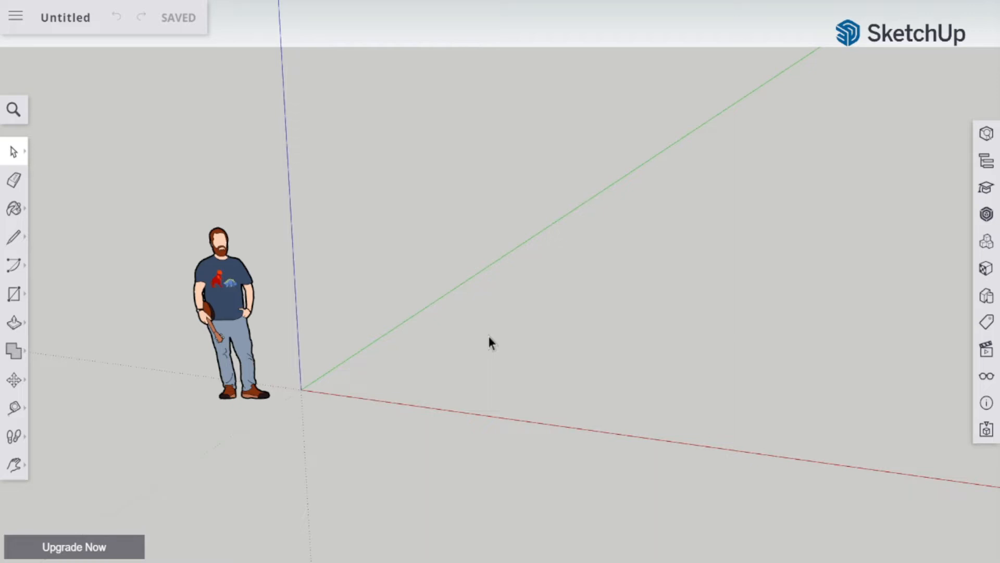
left_click(20, 472)
left_click(88, 455)
left_click_drag(701, 404, 602, 484)
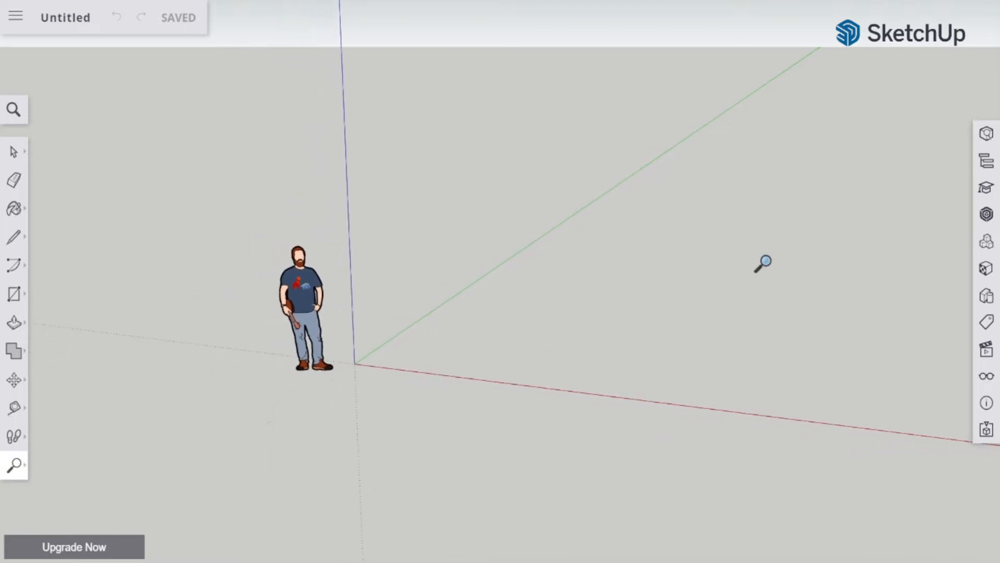
left_click_drag(762, 274, 547, 390)
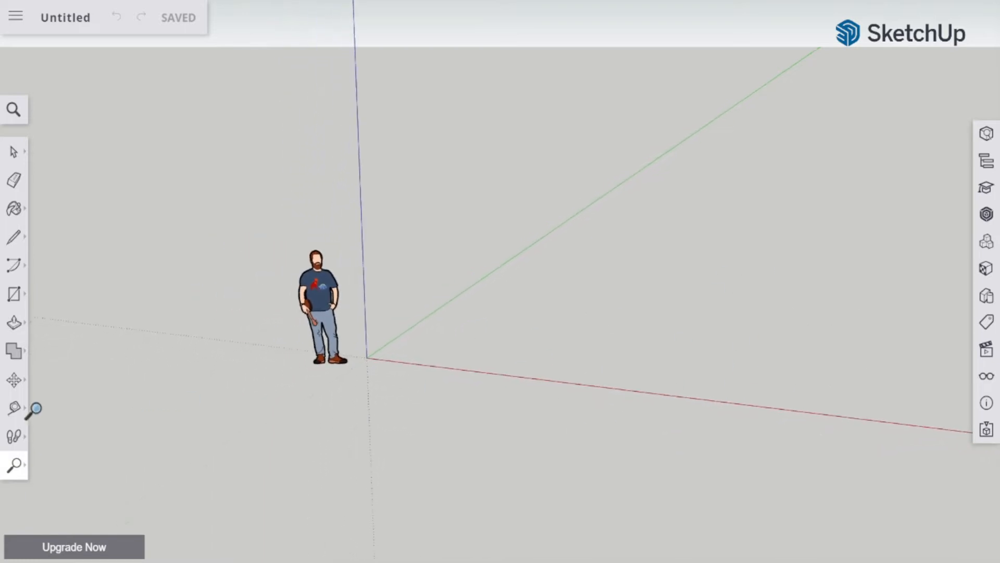
left_click(15, 464)
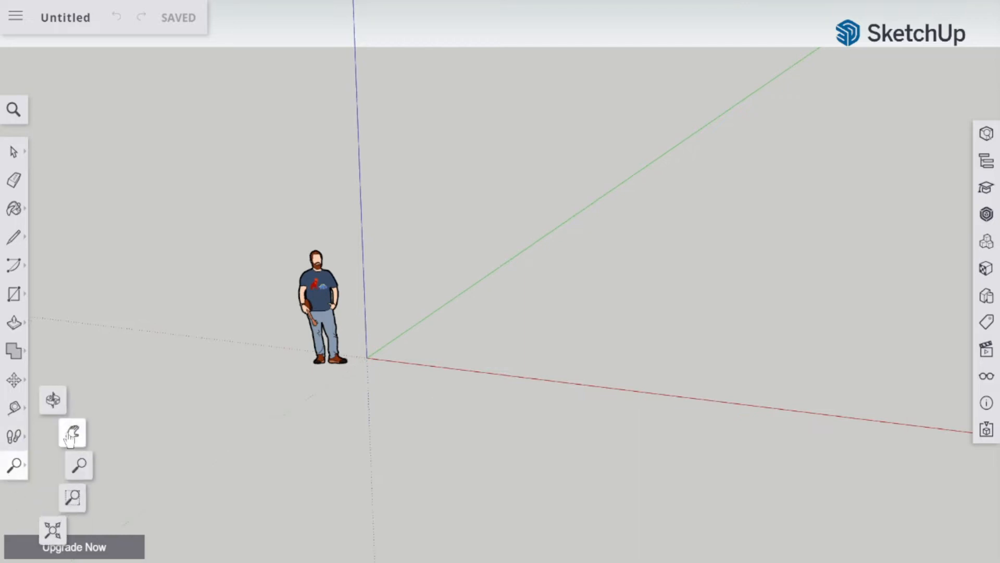
left_click(72, 432)
left_click_drag(674, 345, 783, 398)
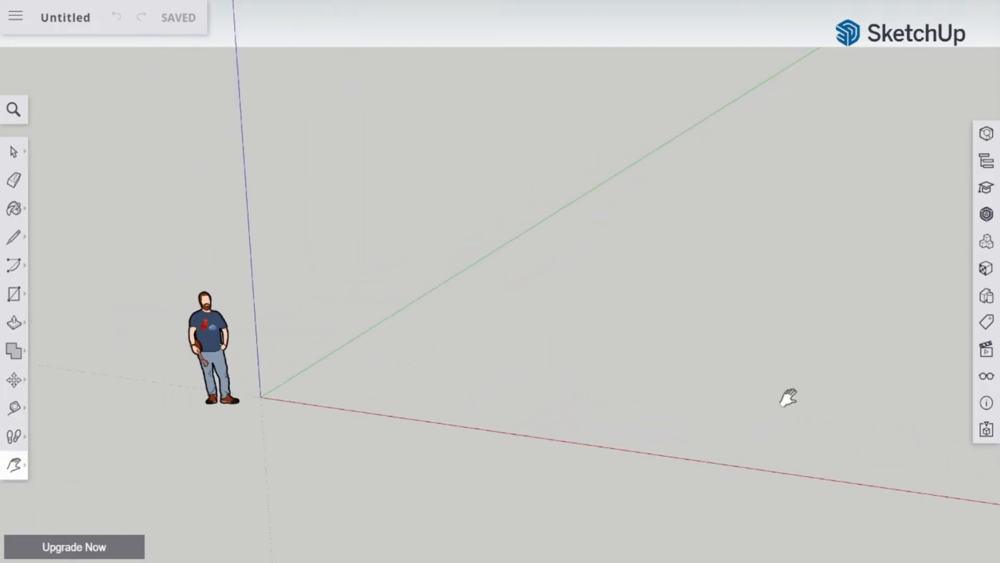
left_click_drag(882, 420, 736, 397)
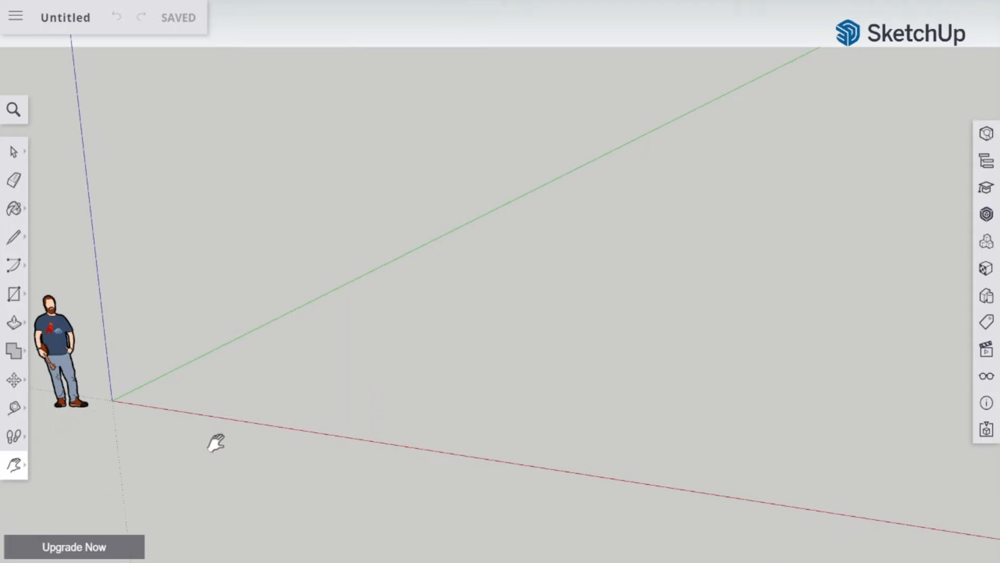
left_click(14, 465)
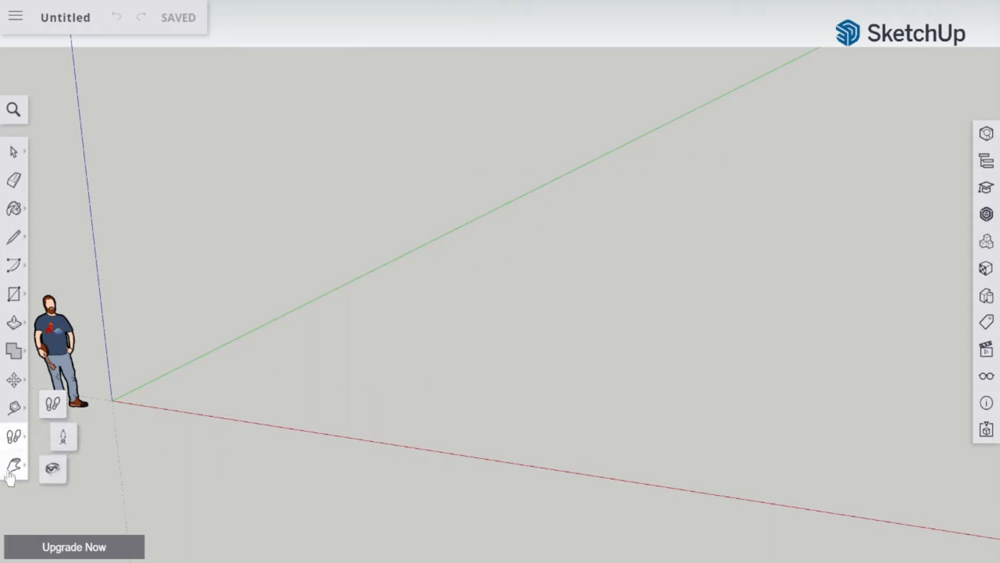
left_click(52, 399)
left_click_drag(558, 492, 376, 453)
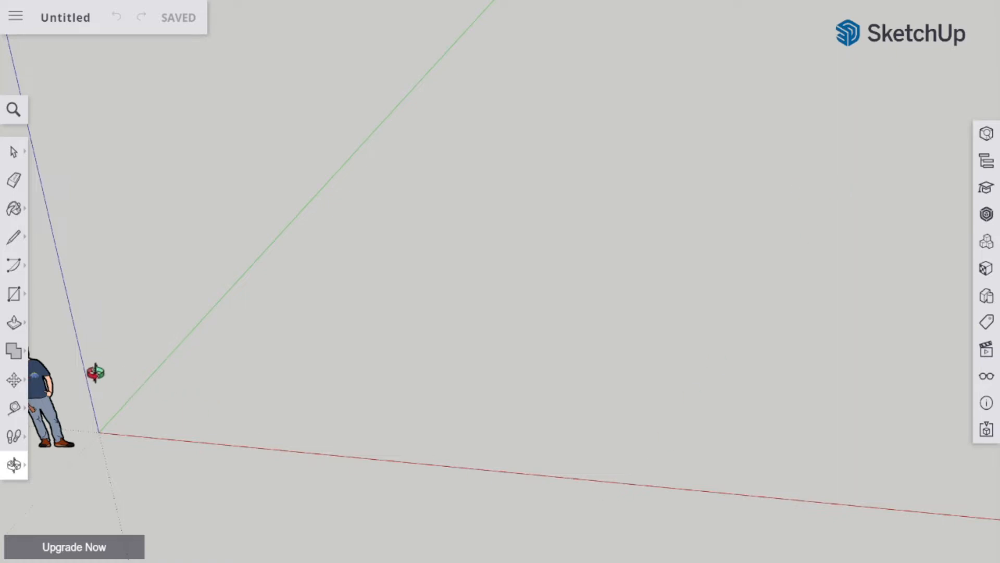
Draw a large floor rectangle on the ground plane, starting at the origin and extending along the red and green axes
left_click(14, 294)
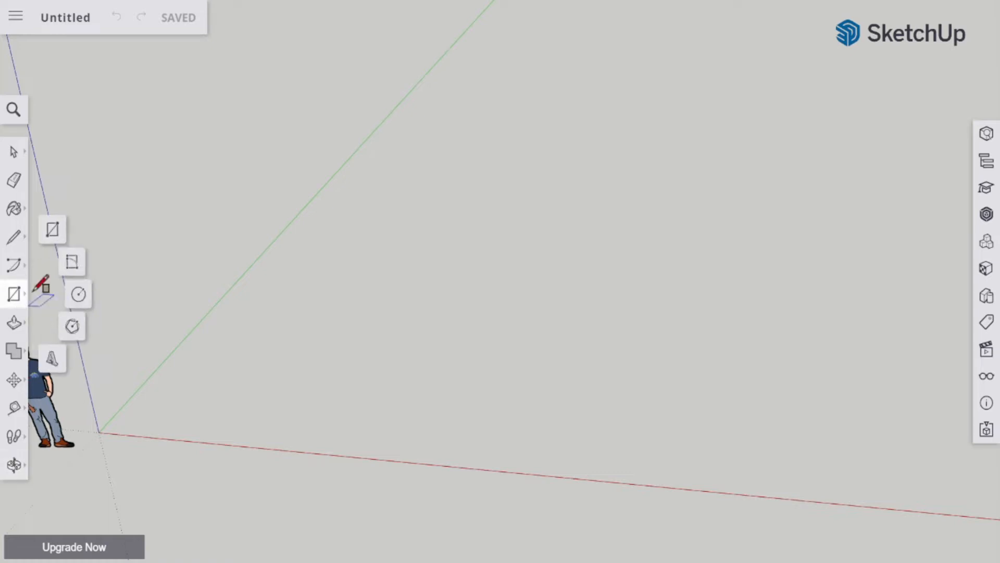
left_click(51, 236)
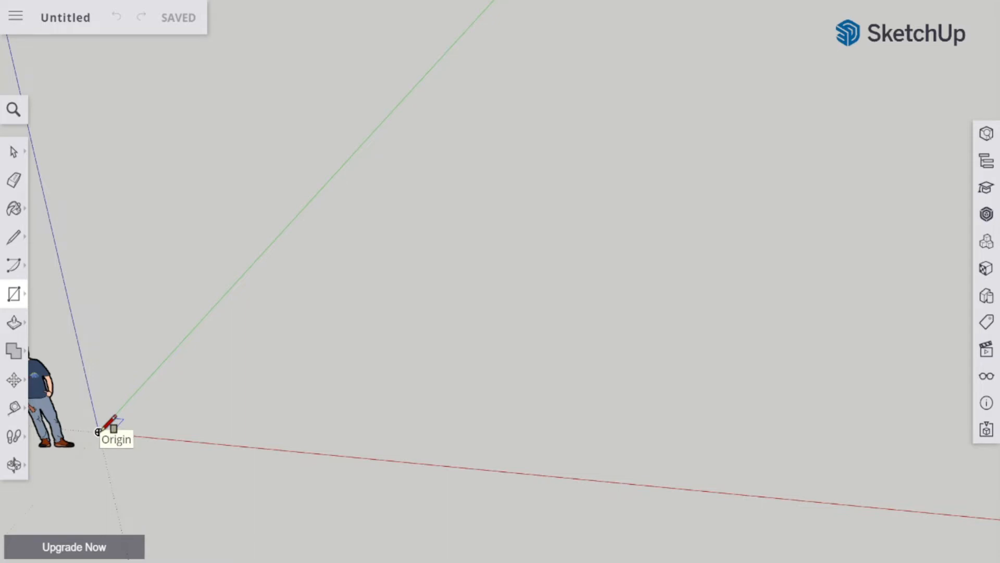
left_click(120, 428)
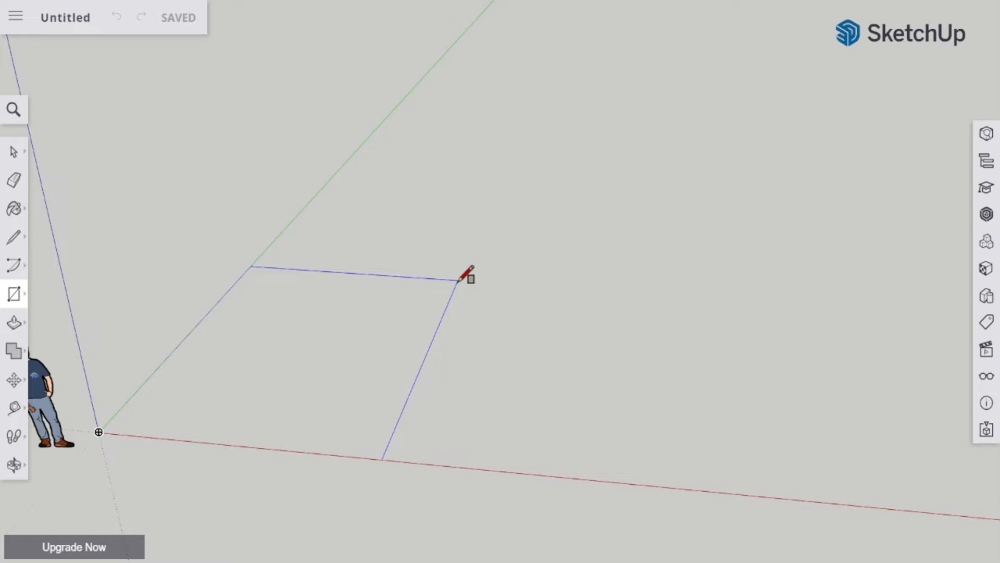
key("Return")
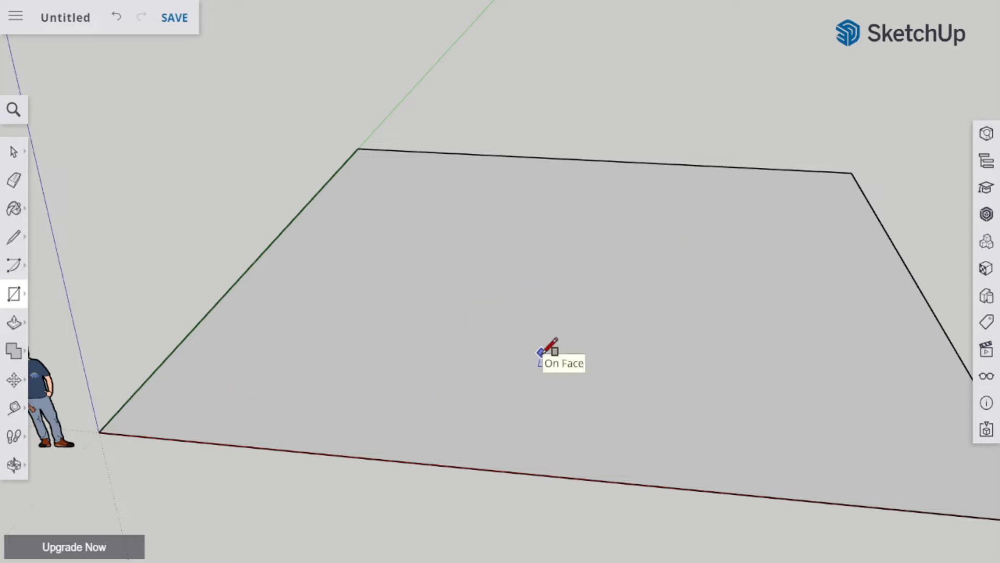
Draw a smaller rectangle from the origin on the floor face, dividing off its front corner from the remaining L-shaped area
left_click(14, 464)
left_click_drag(310, 365, 582, 394)
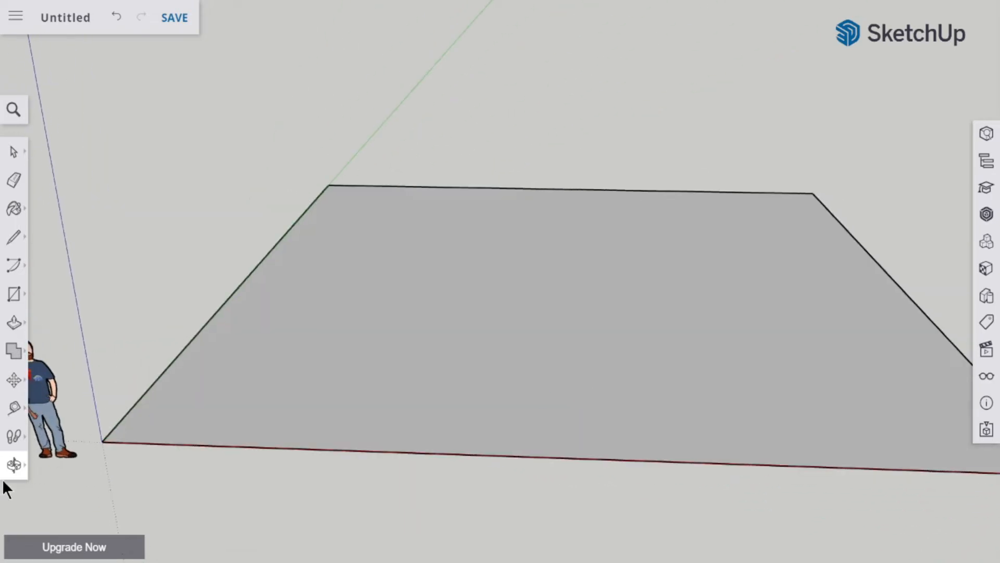
left_click_drag(133, 447, 198, 379)
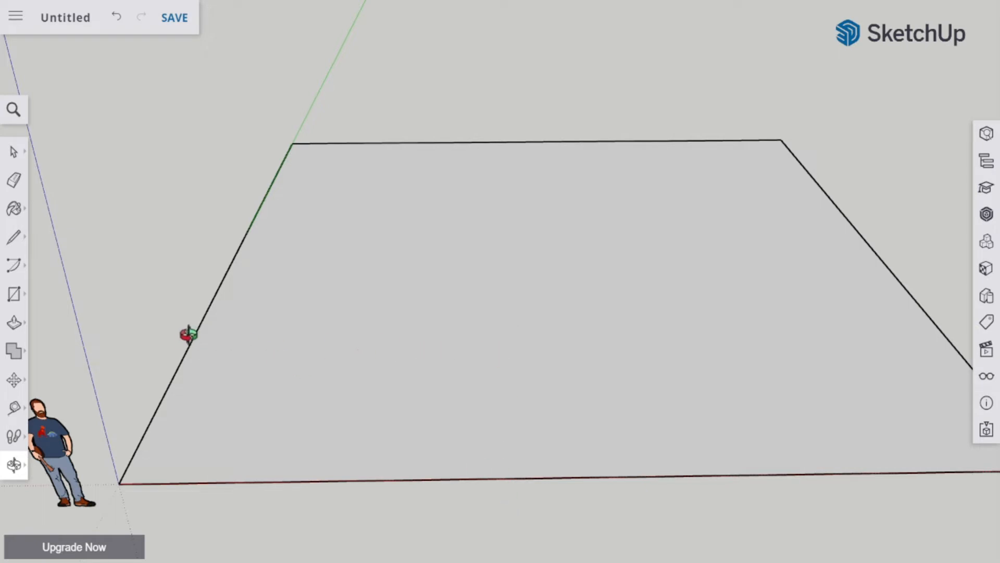
left_click(14, 294)
left_click(54, 234)
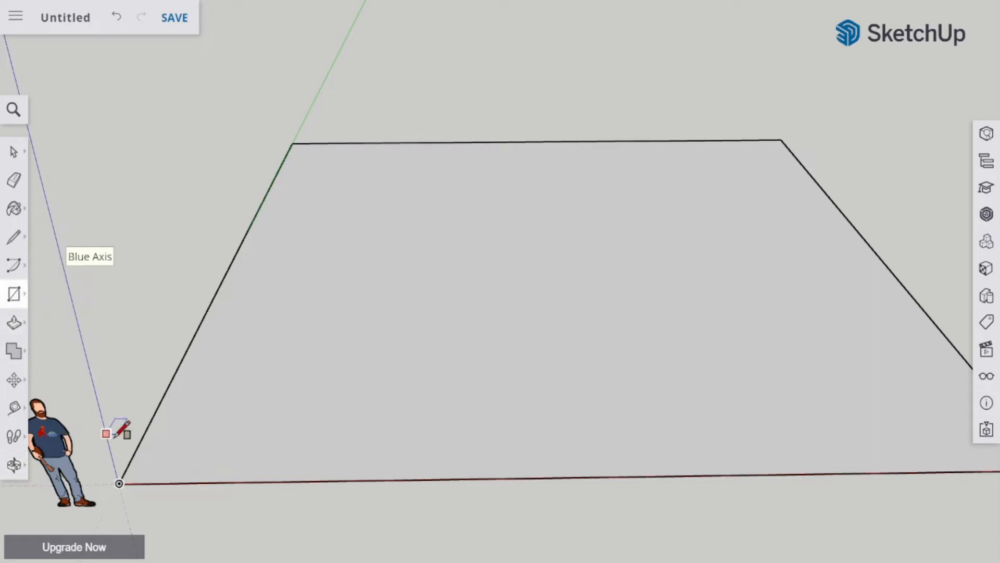
left_click(119, 483)
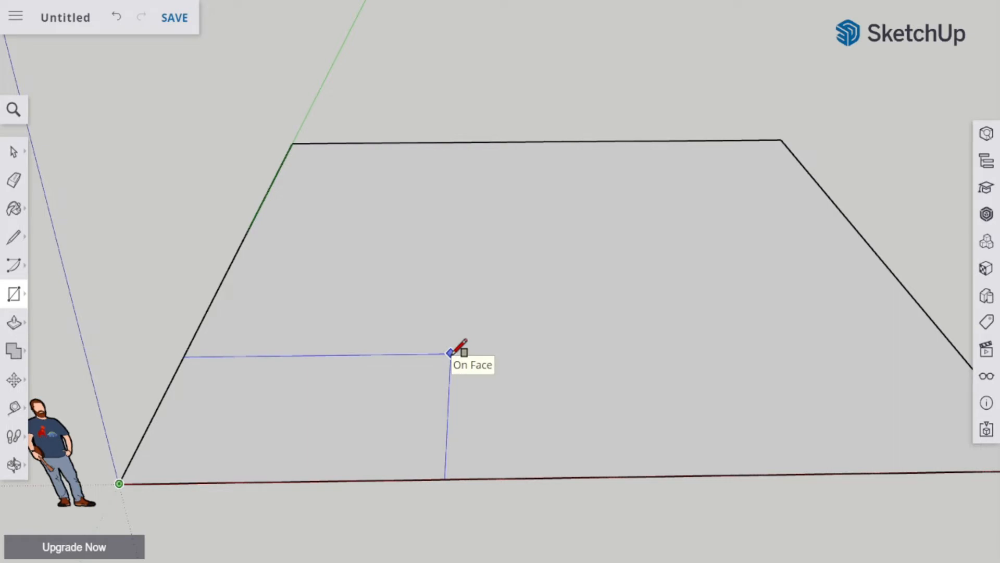
key("Return")
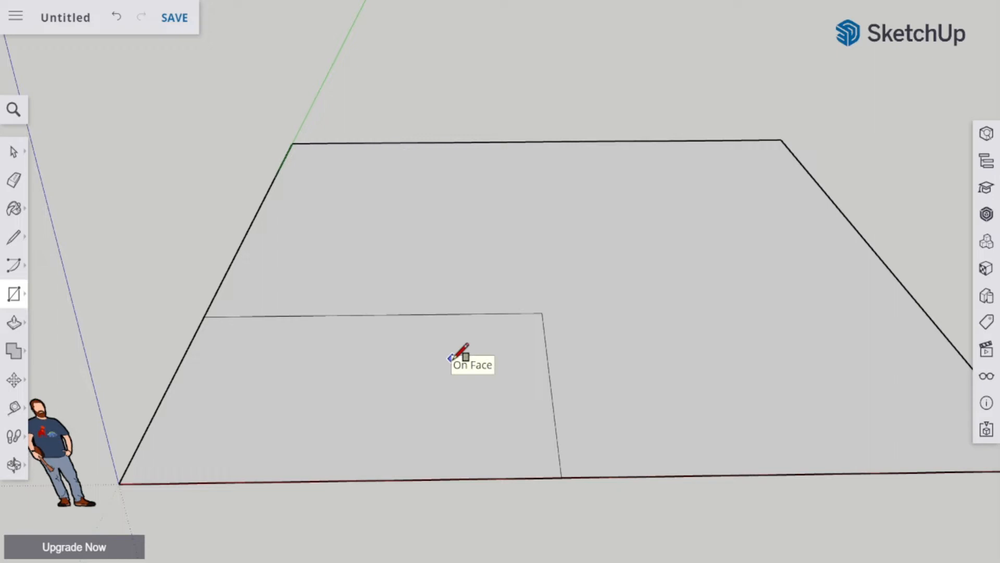
Offset the edges of the L-shaped face slightly inward to outline the wall thickness
left_click(20, 468)
left_click_drag(525, 405, 560, 497)
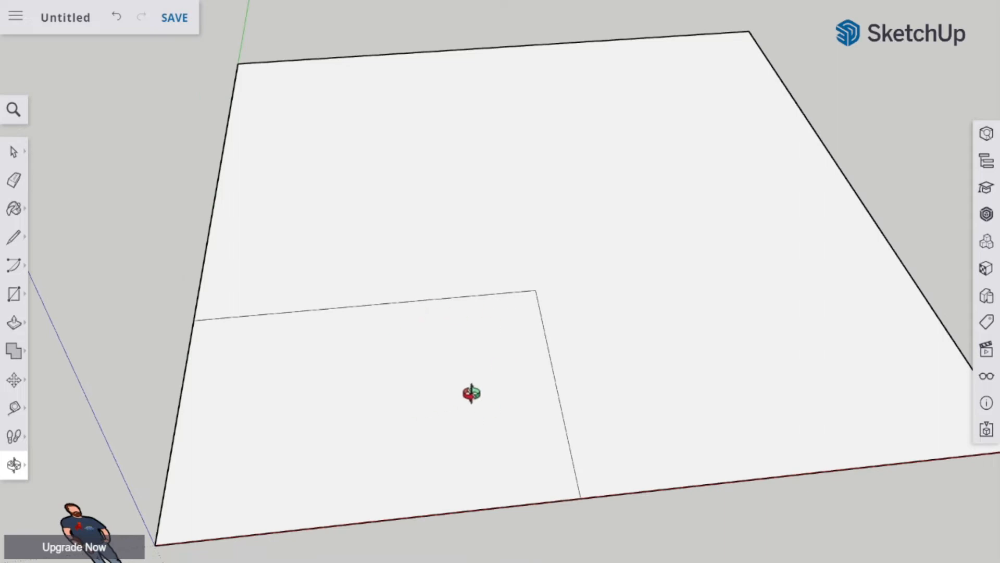
left_click_drag(558, 373, 443, 304)
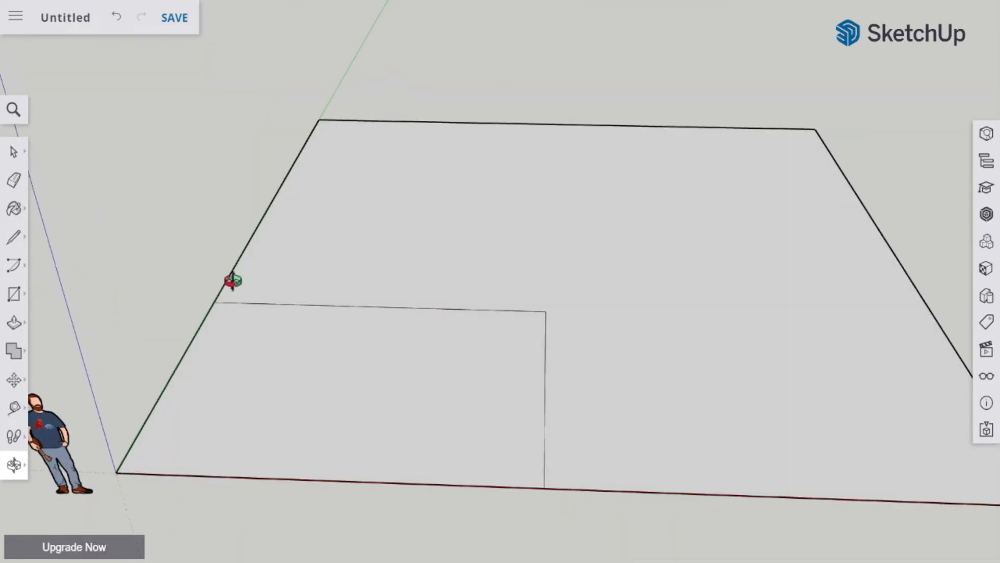
mouse_move(240, 286)
left_mouse_down()
mouse_move(290, 290)
mouse_move(259, 290)
left_mouse_up()
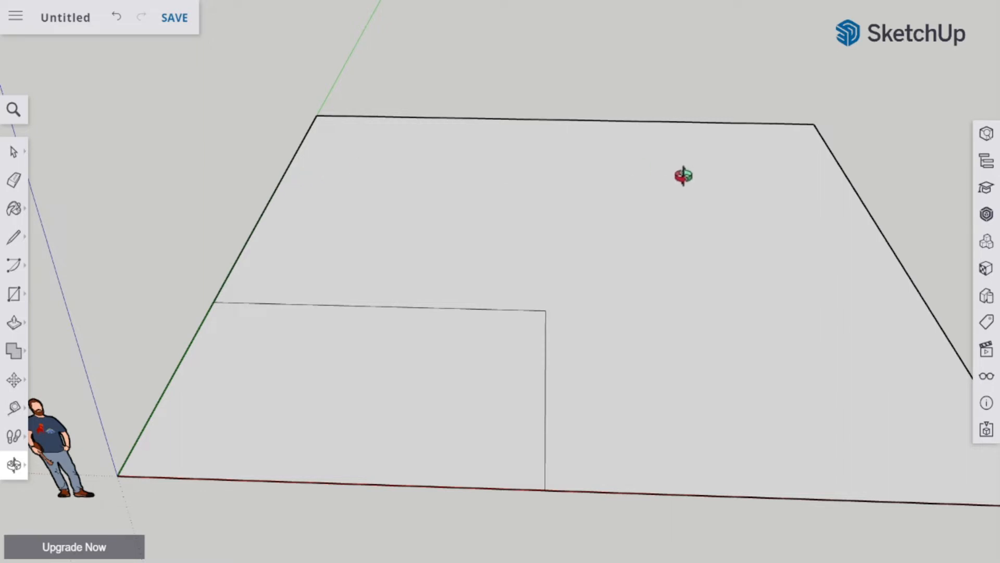
left_click(16, 324)
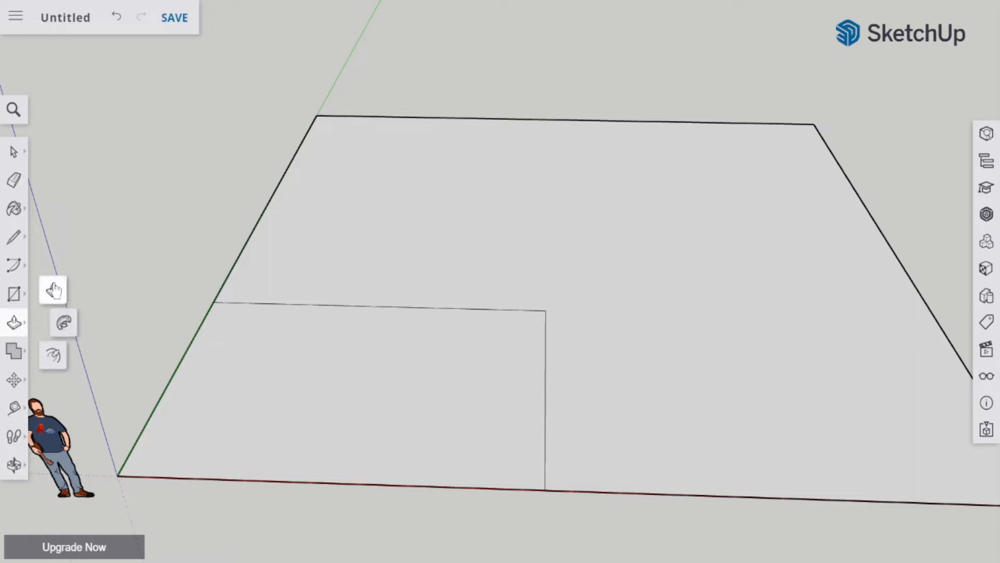
left_click(52, 358)
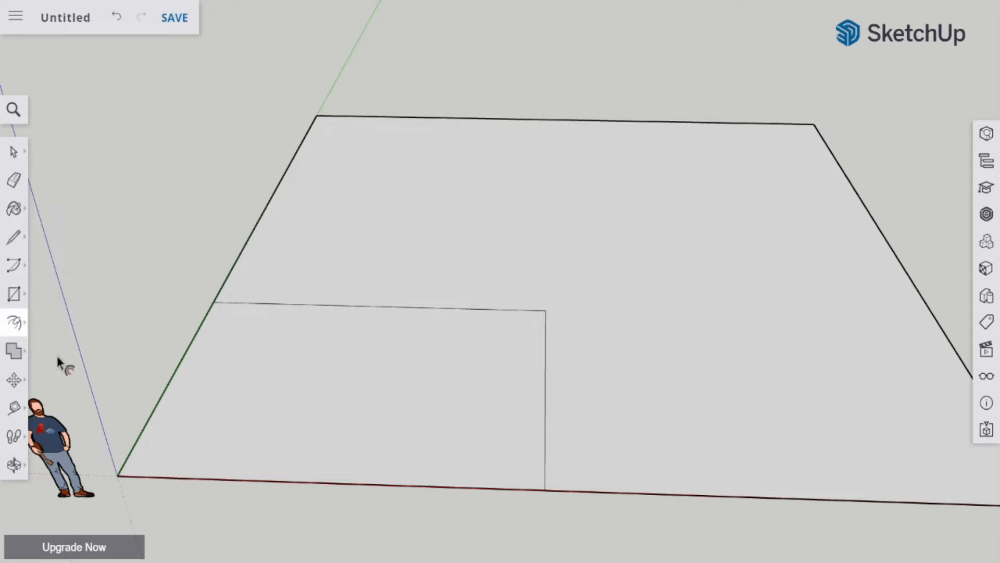
left_click(465, 310)
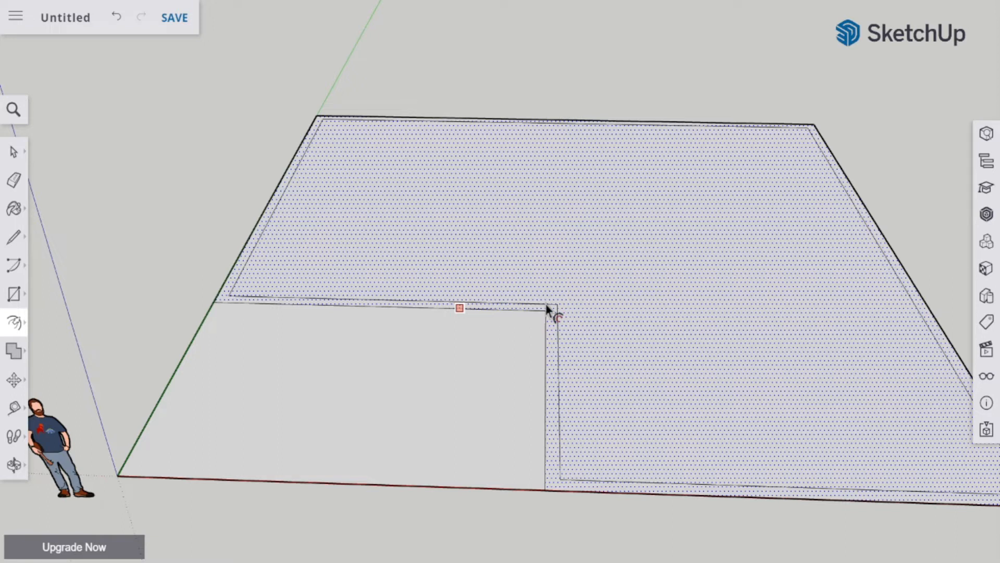
left_click(546, 306)
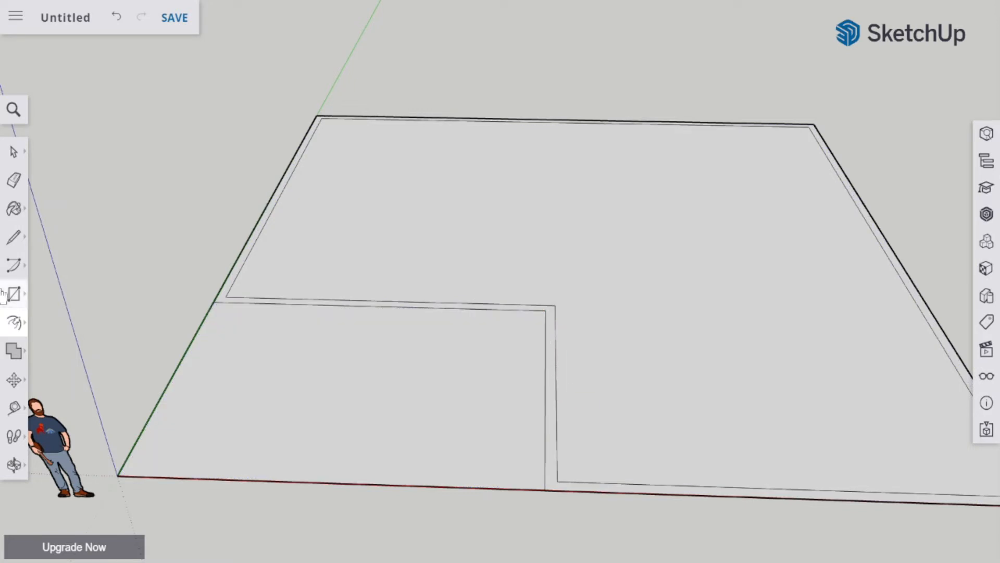
Try extruding the wall outline upward with Push/Pull and undo the extrusion
left_click(14, 324)
left_click(52, 290)
left_click(552, 444)
left_click(547, 281)
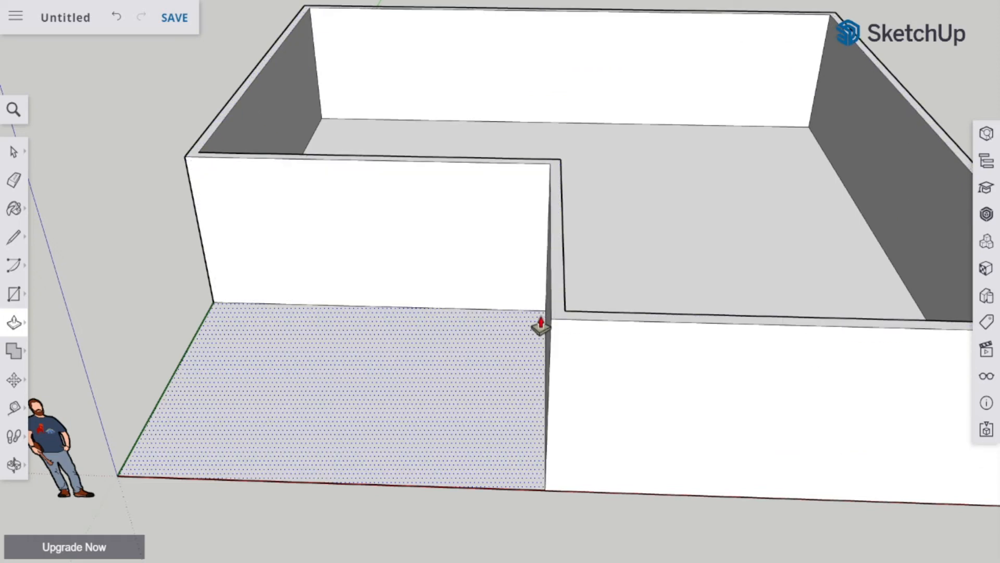
left_click(115, 19)
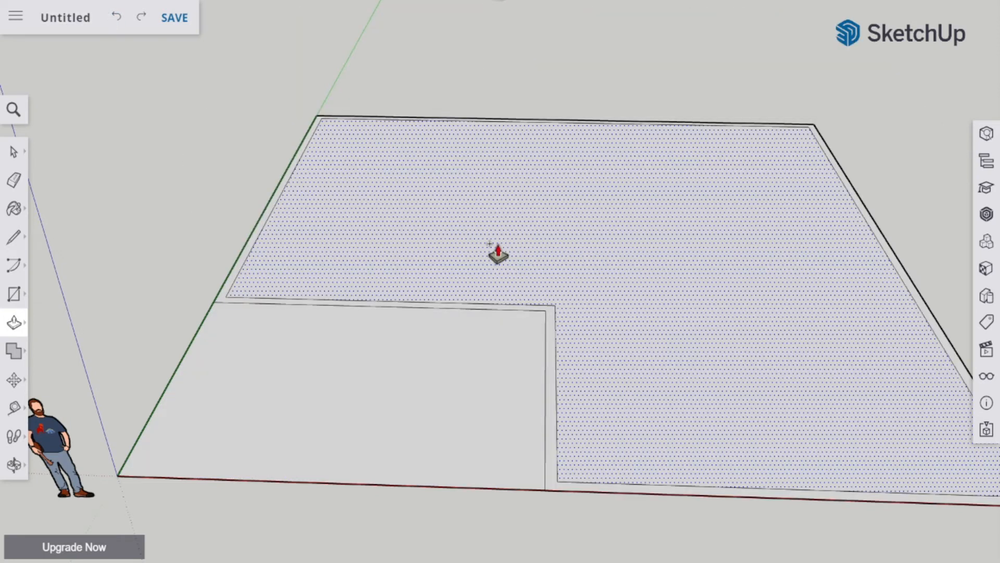
Draw a partition line across the L-shaped floor from the midpoint of the inner front wall edge to the back edge
left_click(14, 322)
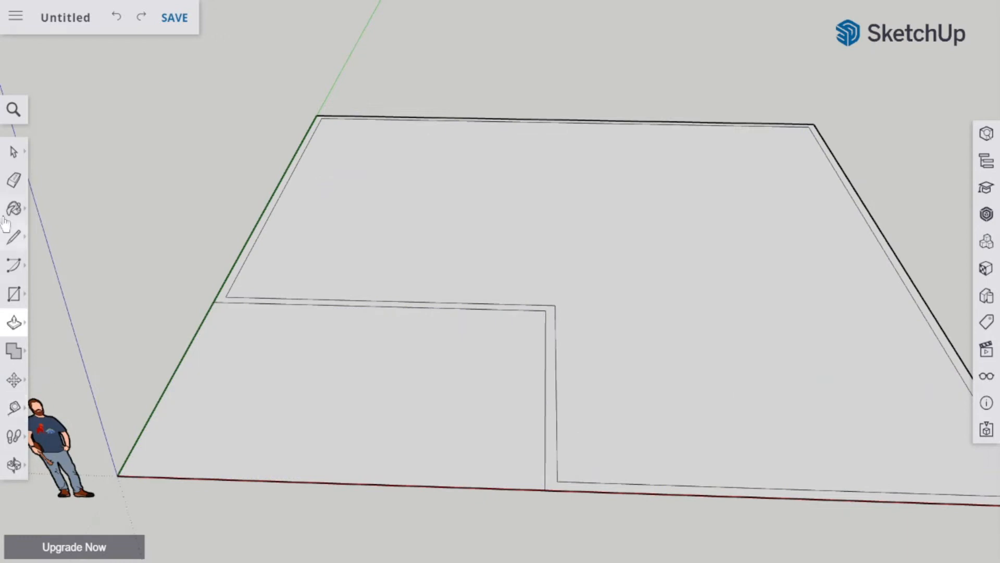
left_click(19, 246)
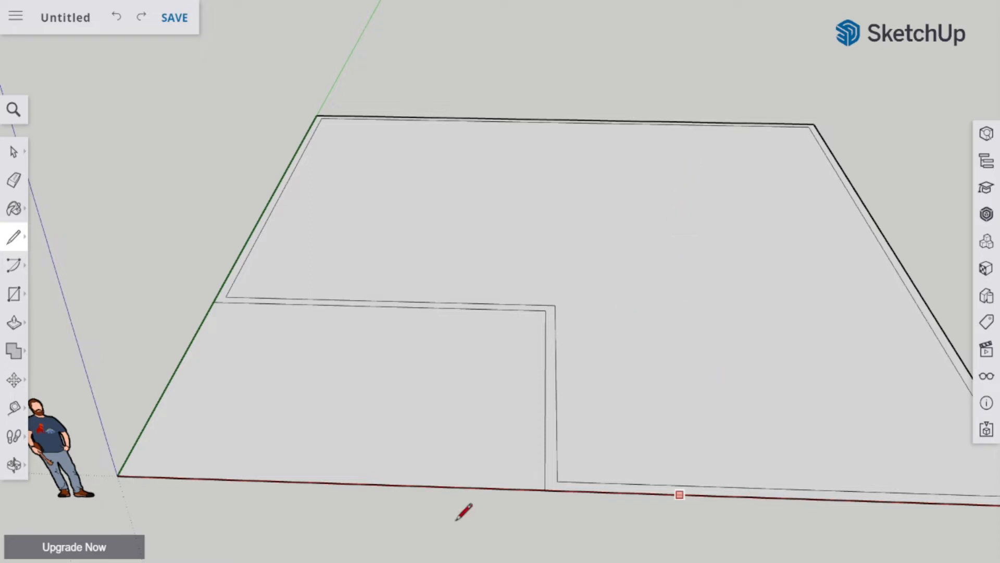
left_click(14, 465)
left_click(73, 428)
left_click_drag(682, 471, 594, 471)
left_click(14, 237)
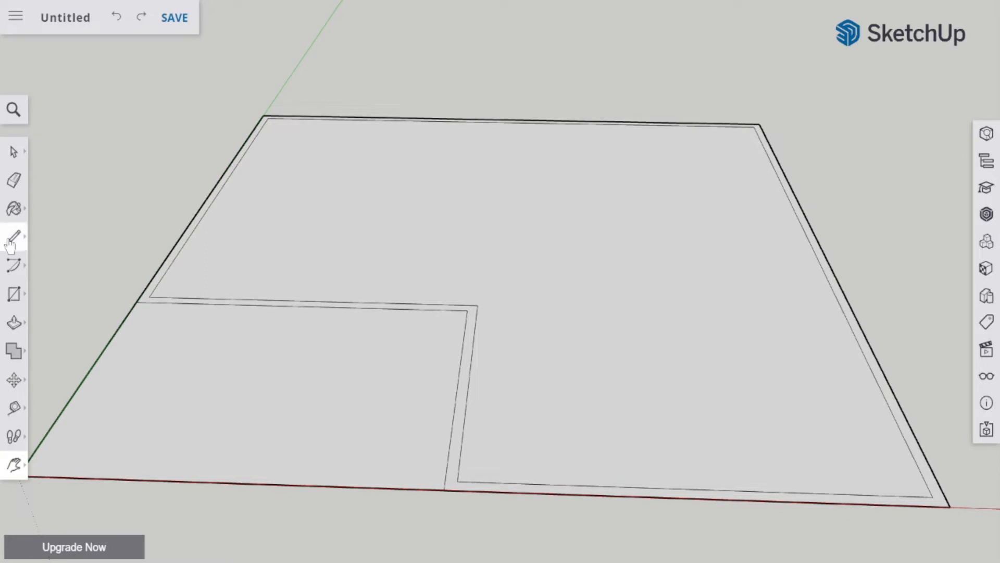
left_click(693, 489)
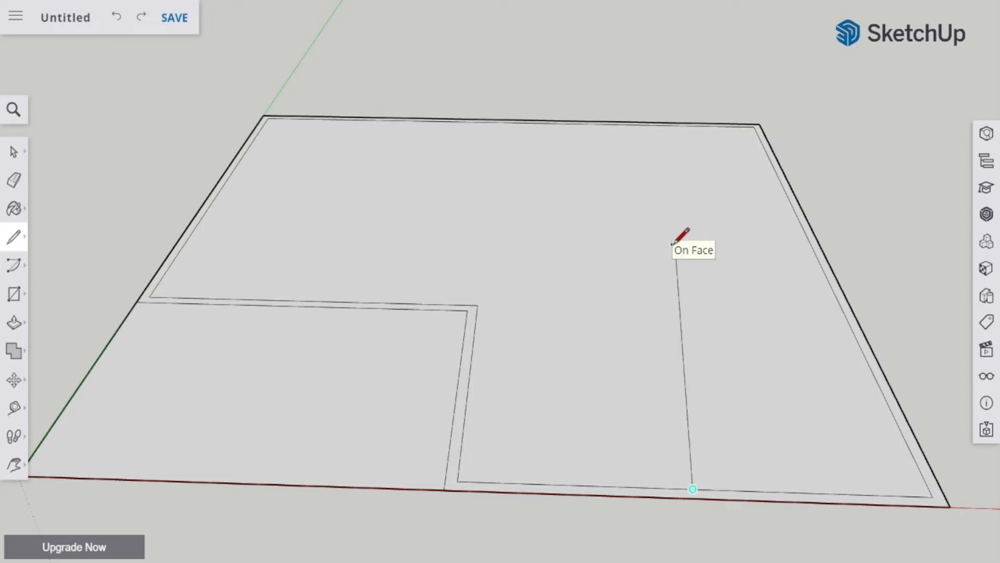
left_click(624, 121)
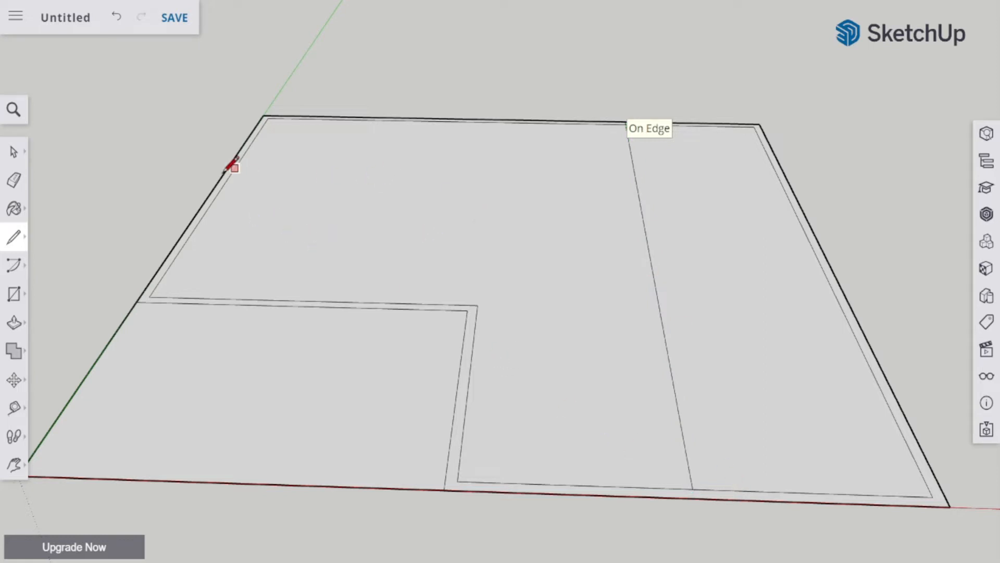
left_click(211, 191)
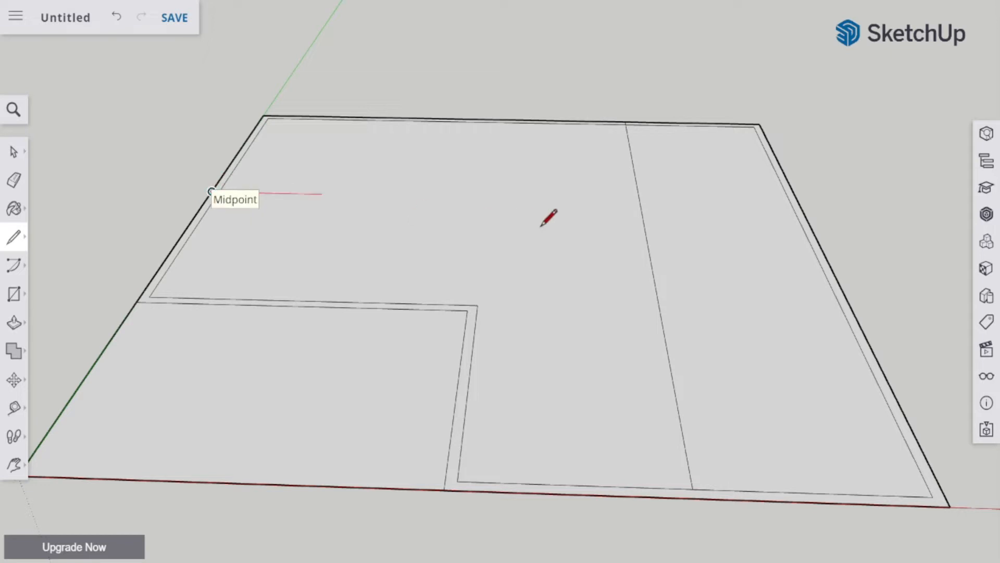
key("ctrl+z")
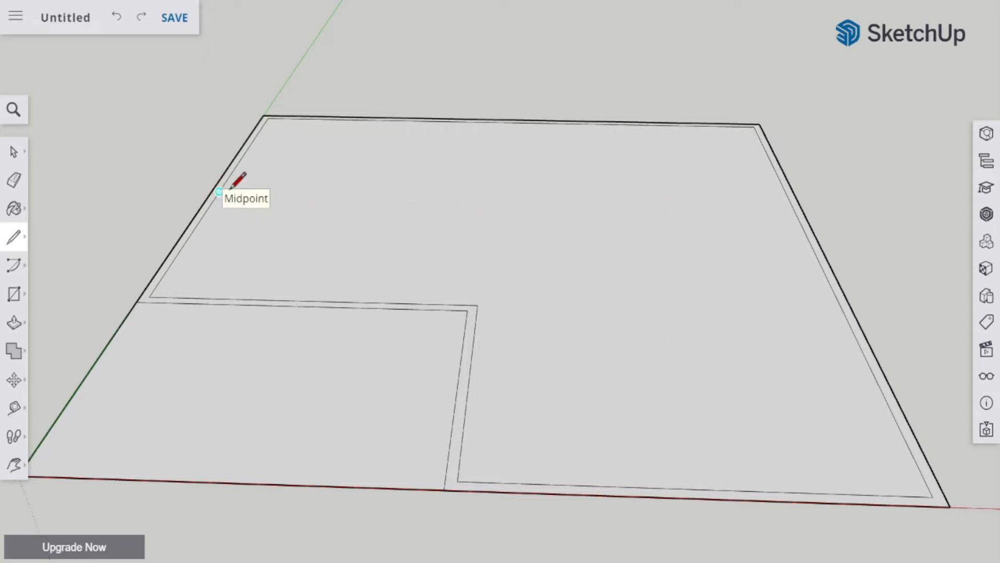
key("ctrl+y")
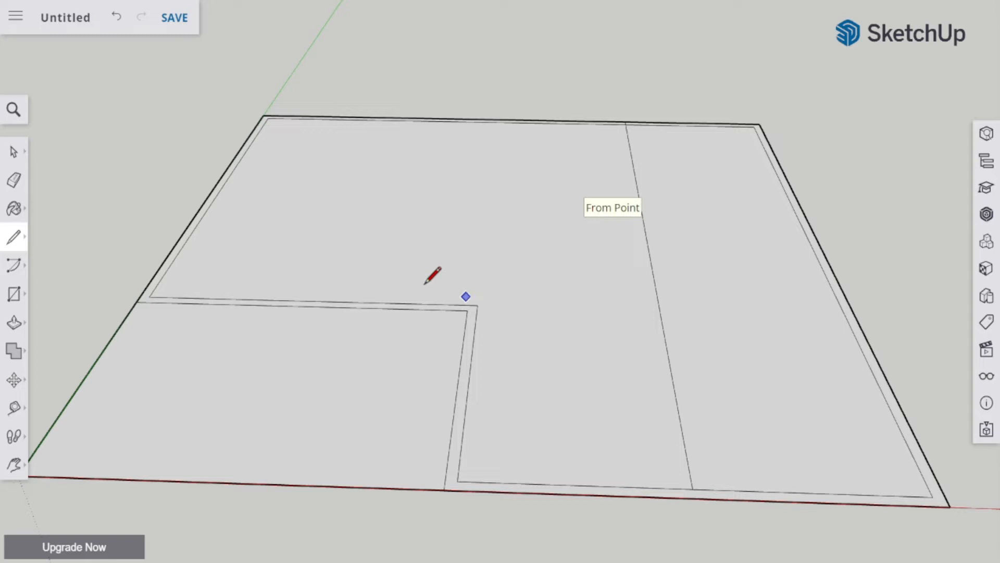
Draw a partition line from the L's inner wall corner to the back edge, plus two cross partition lines between it and the outer side edge
left_click(479, 304)
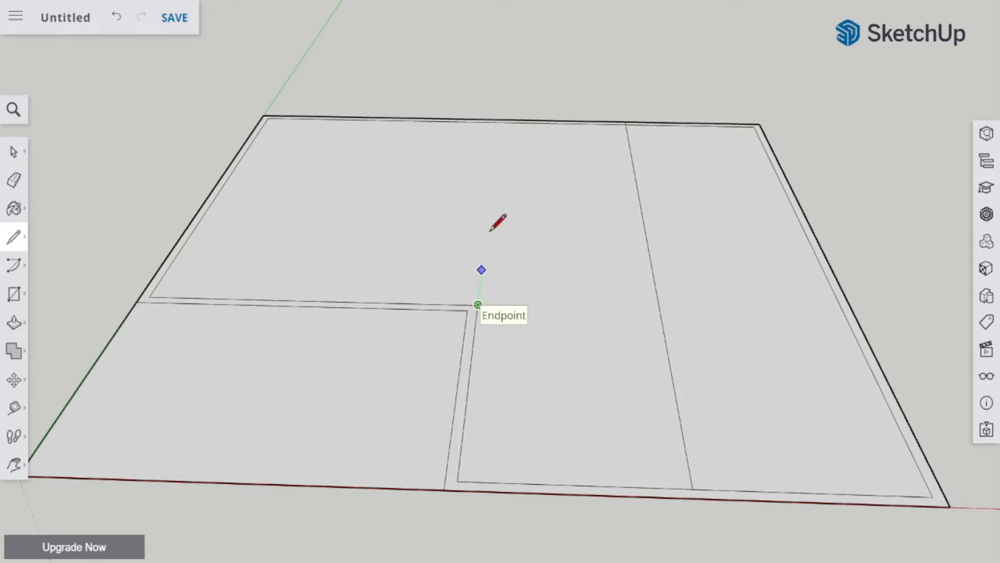
left_click(497, 119)
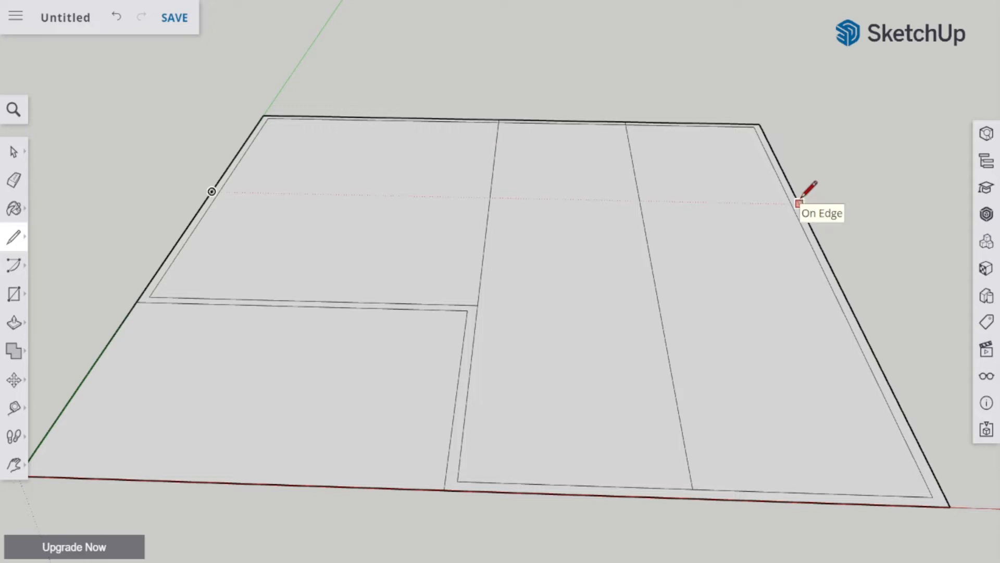
left_click(490, 197)
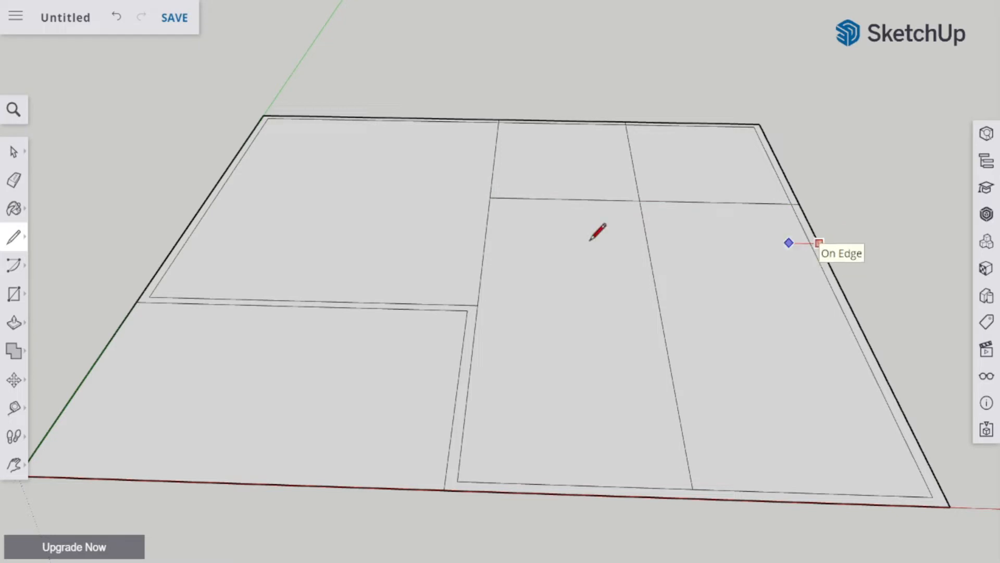
left_click(486, 236)
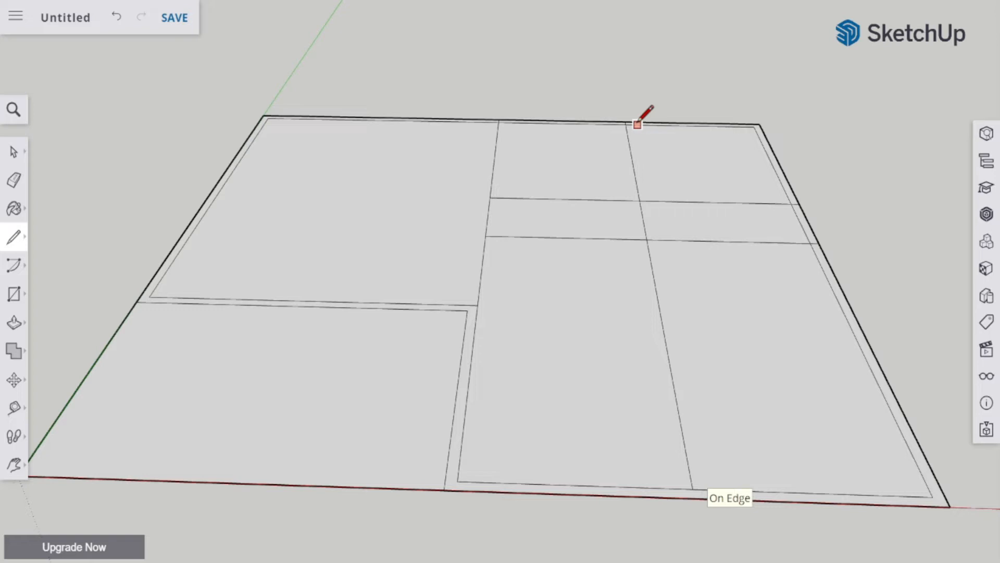
Draw a second line closely beside the middle partition, from the inner front wall edge to the back edge
left_click(703, 488)
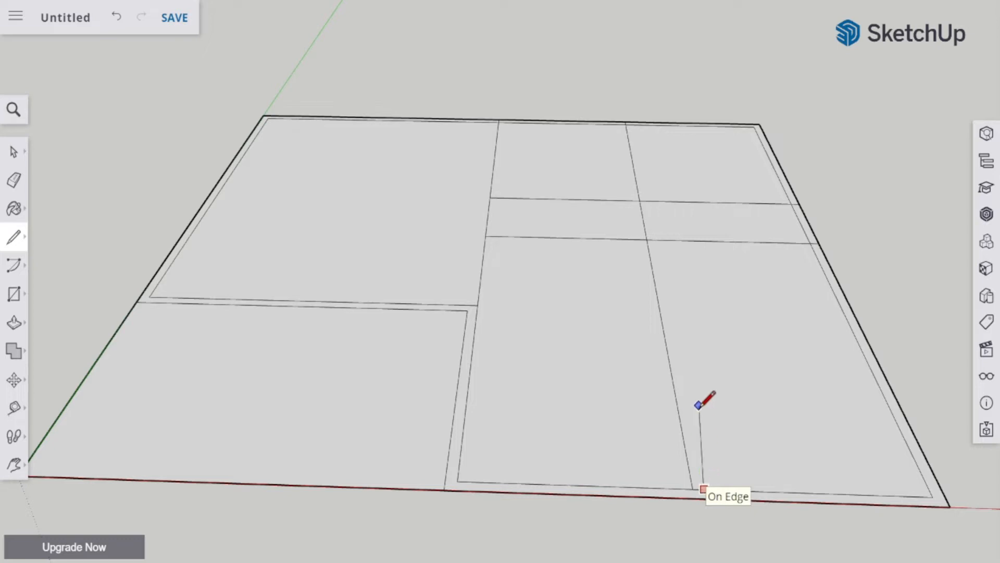
left_click(630, 121)
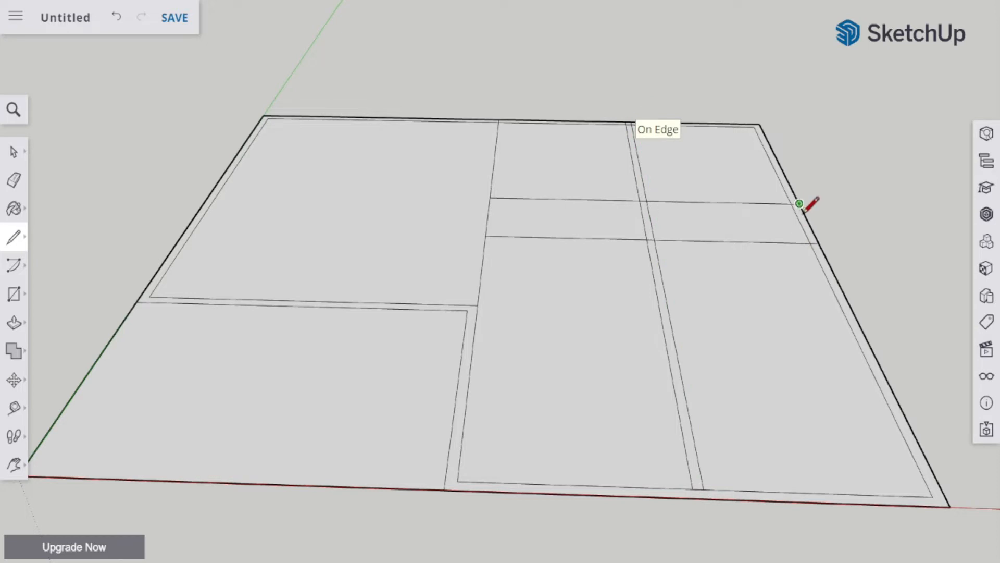
Draw a line parallel to the rear cross partition, just behind it, from the corner partition to the outer side edge
left_click(15, 435)
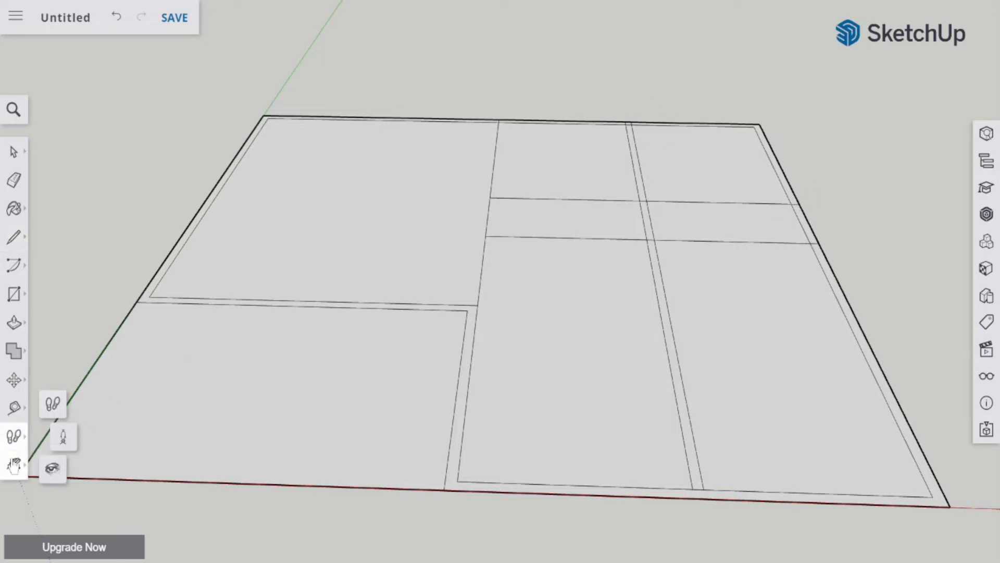
left_click(14, 465)
mouse_move(479, 314)
left_mouse_down()
mouse_move(454, 347)
mouse_move(484, 359)
mouse_move(468, 379)
mouse_move(485, 331)
left_mouse_up()
middle_click_drag(507, 296, 535, 297)
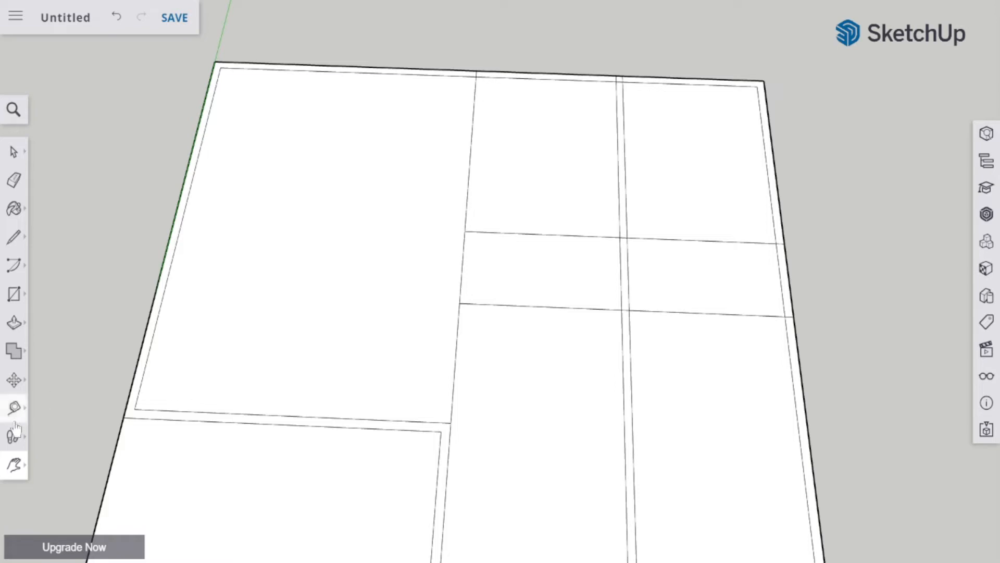
left_click(14, 464)
left_click(52, 400)
mouse_move(486, 364)
left_mouse_down()
mouse_move(514, 290)
mouse_move(492, 350)
mouse_move(395, 344)
left_mouse_up()
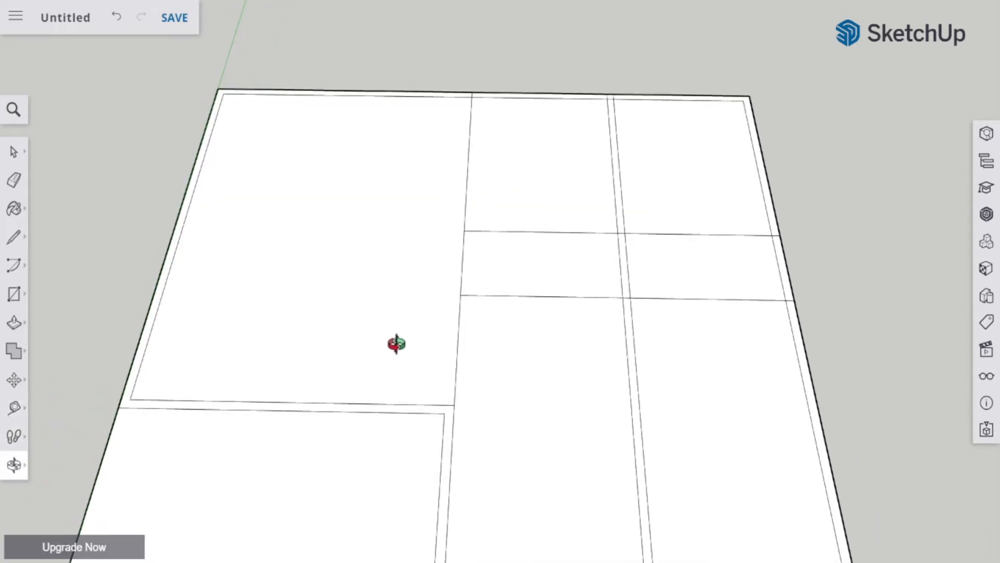
left_click(13, 241)
left_click(47, 223)
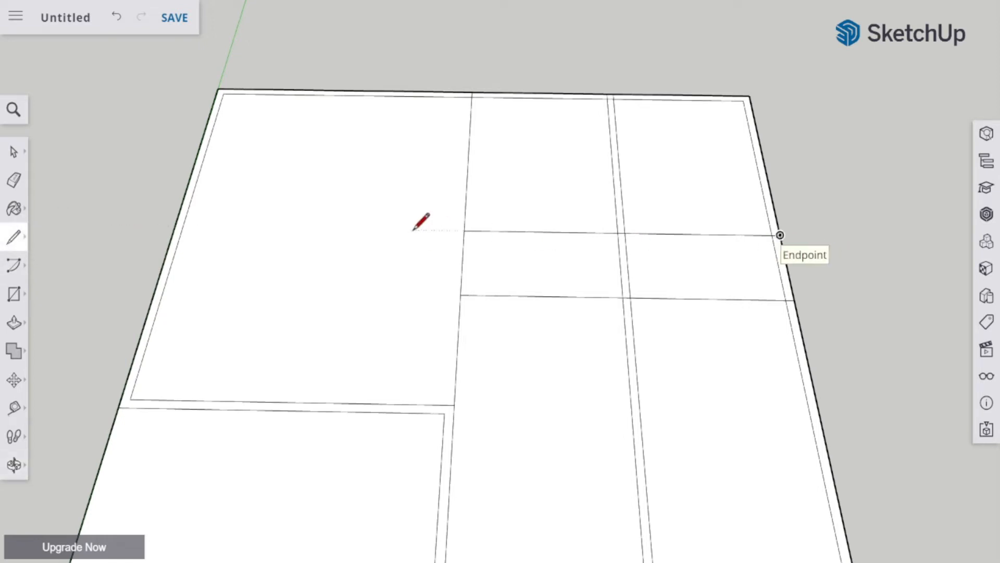
left_click(465, 217)
left_click(778, 223)
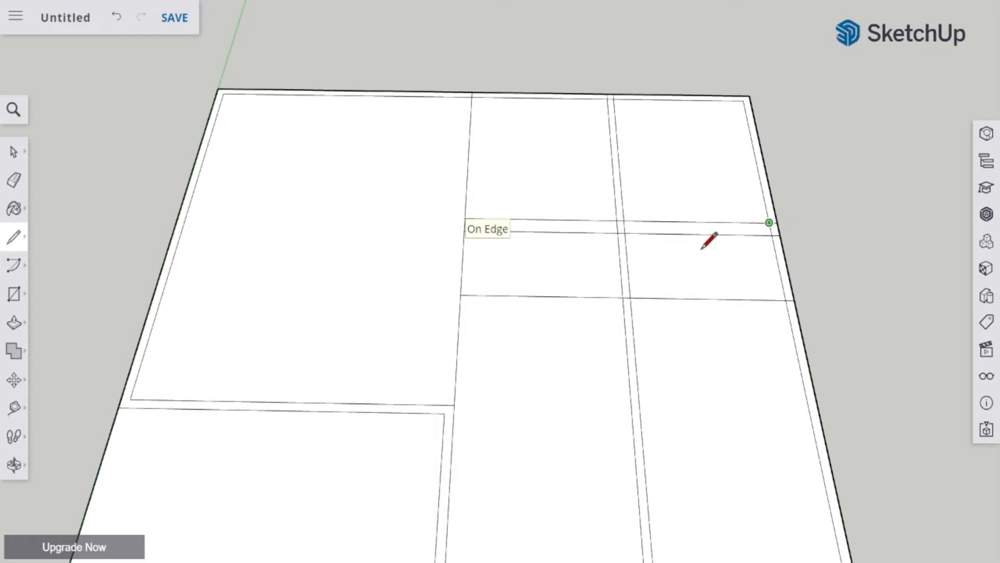
Draw a parallel line just in front of the front cross partition, and another beside the corner partition from the small rectangle's corner to the back edge
left_click(460, 304)
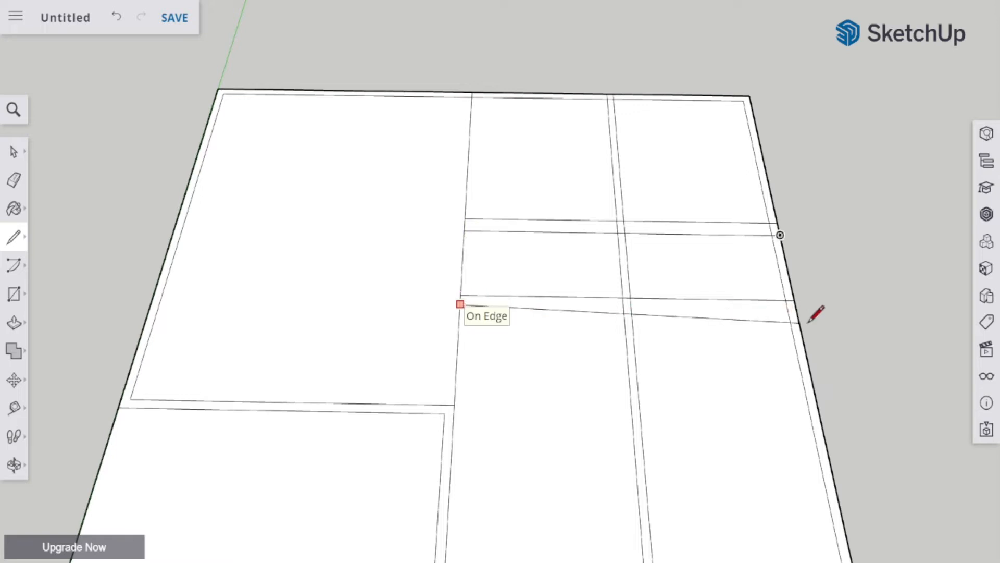
left_click(796, 309)
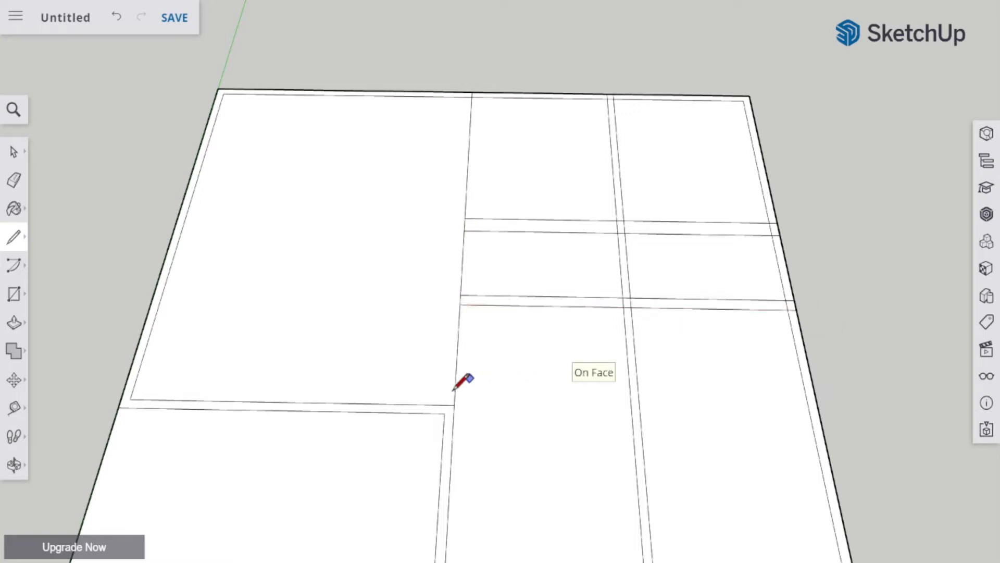
left_click(444, 412)
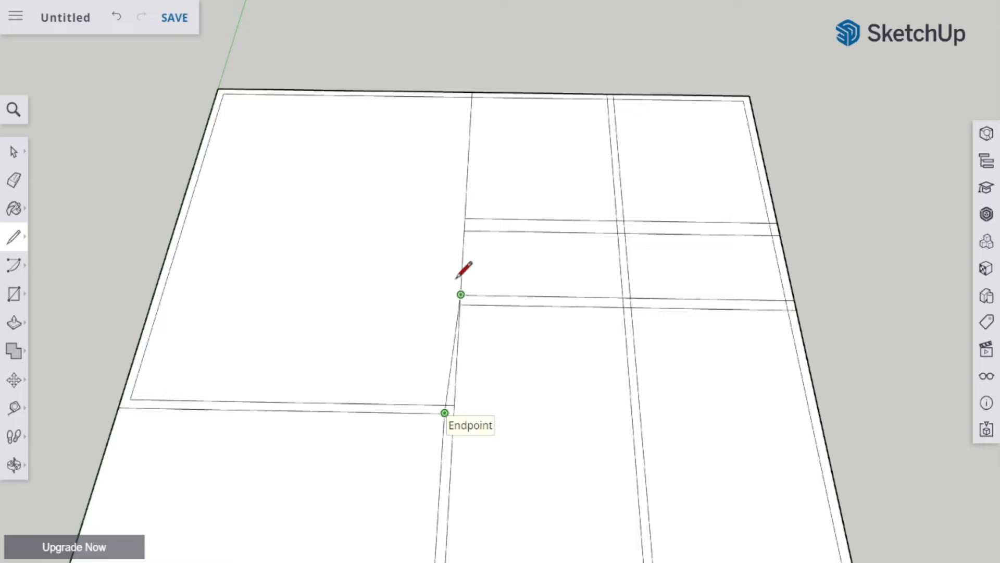
left_click(464, 91)
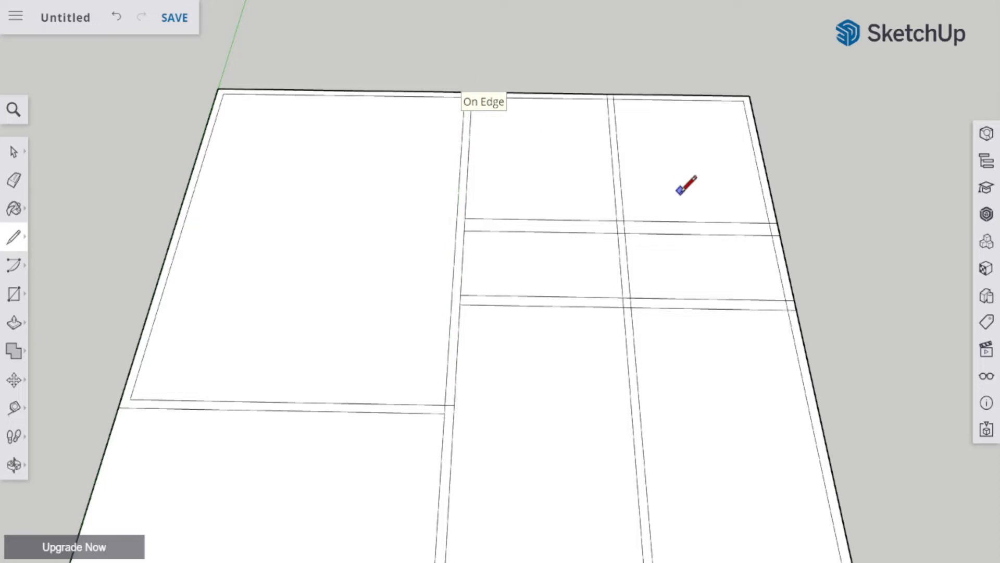
Examine the doubled partition lines and their junctions across the floor plan, from the back rooms to the front wall
mouse_move(701, 339)
middle_mouse_down()
mouse_move(710, 375)
mouse_move(717, 359)
middle_mouse_up()
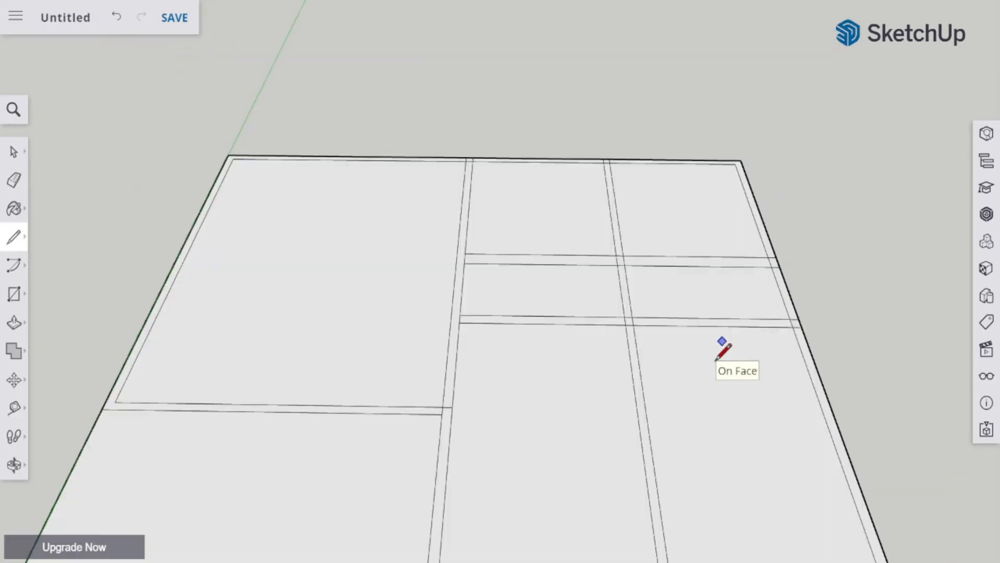
middle_click_drag(454, 403, 461, 391)
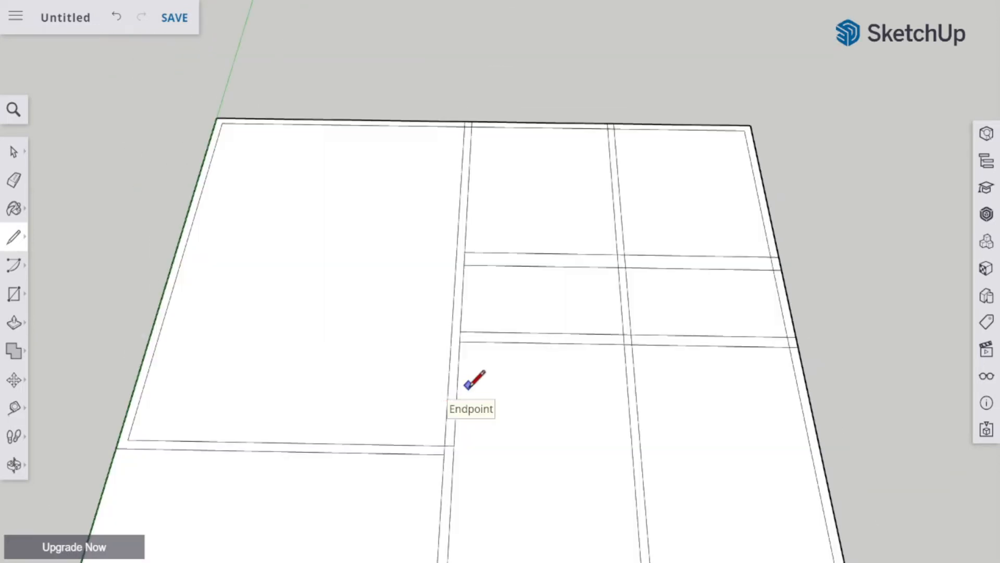
left_click(14, 464)
left_click(56, 442)
left_click_drag(448, 351, 402, 78)
left_click_drag(427, 183, 424, 214)
left_click_drag(514, 207, 519, 272)
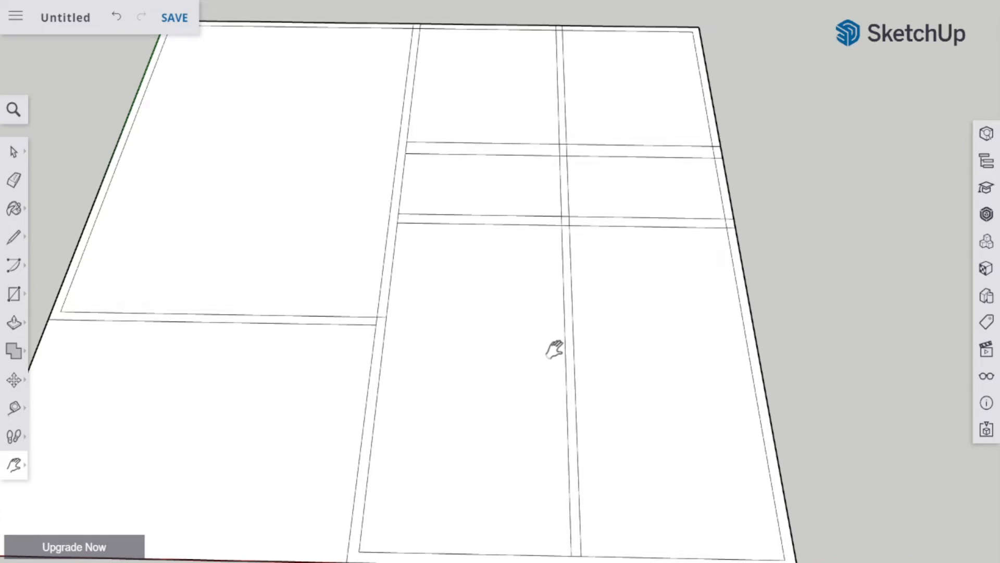
left_click_drag(494, 309, 446, 238)
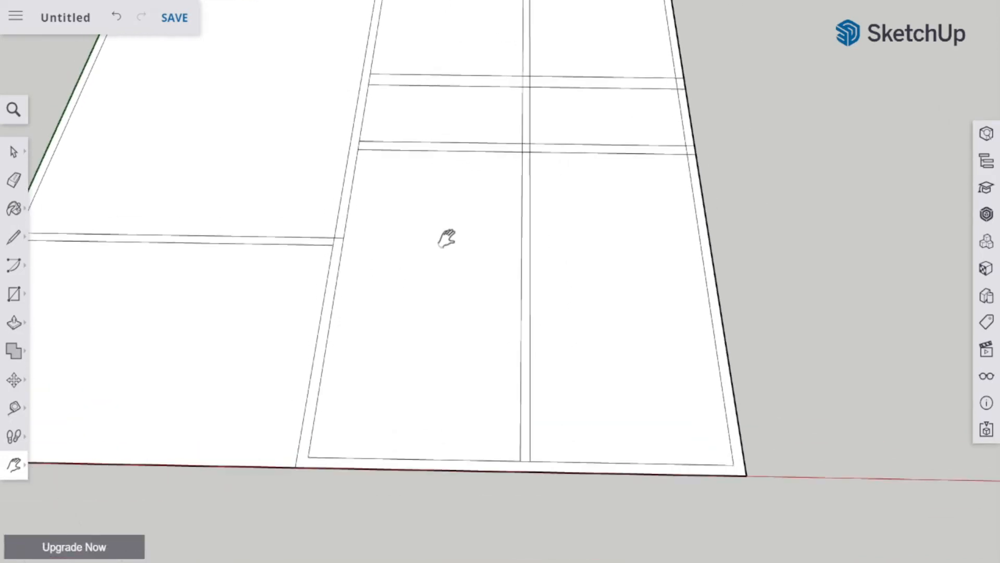
scroll(486, 373, "down", 3)
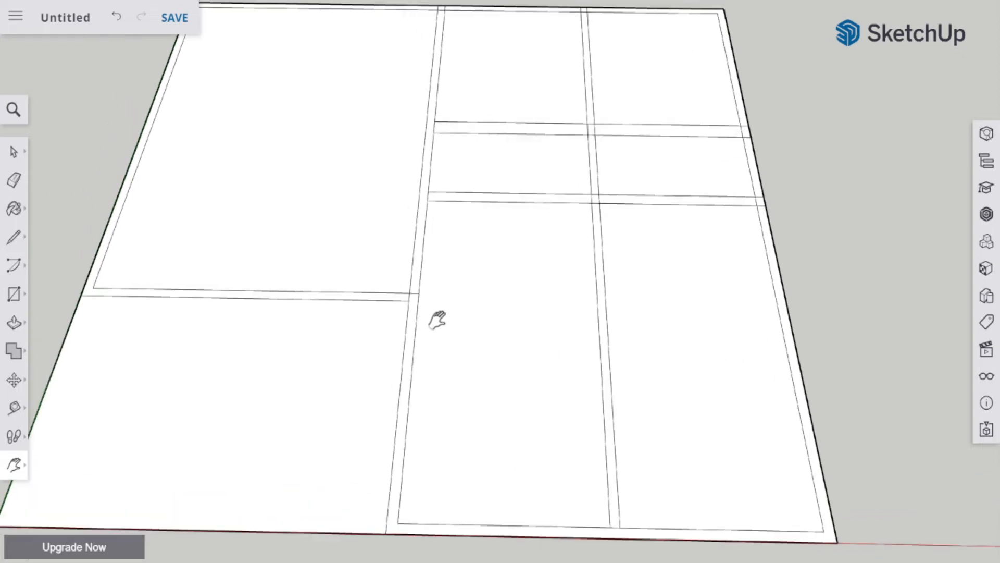
left_click_drag(608, 363, 549, 316)
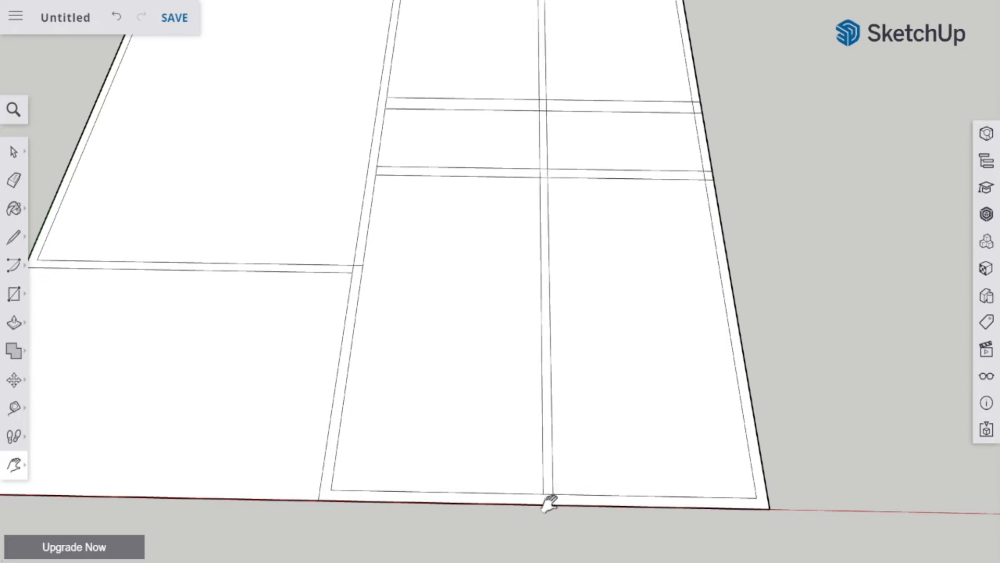
Delete the short leftover segment where the doubled middle partition meets the inner front wall edge
left_click(12, 154)
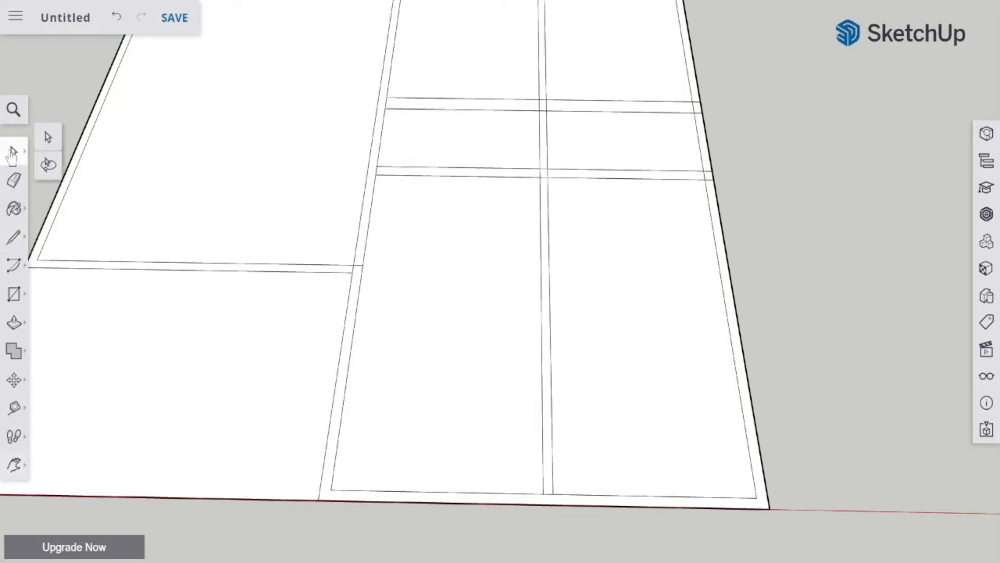
left_click(50, 137)
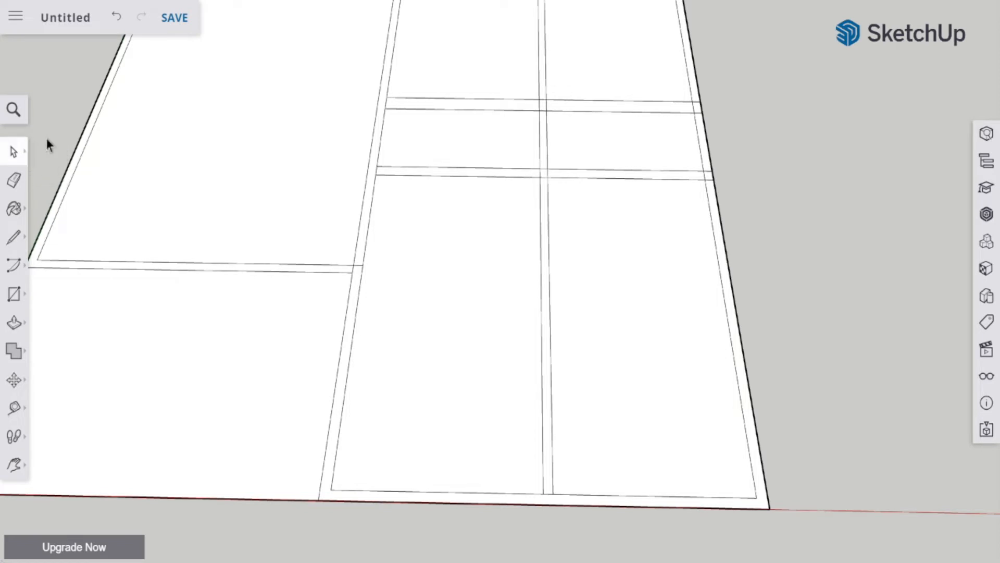
left_click(552, 501)
left_click(549, 494)
key("Delete")
key("Delete")
Delete leftover segments where the front cross partition meets the outer side wall, undoing the mistaken deletion of a room edge
left_click(708, 171)
left_click(544, 178)
left_click(563, 179)
key("Delete")
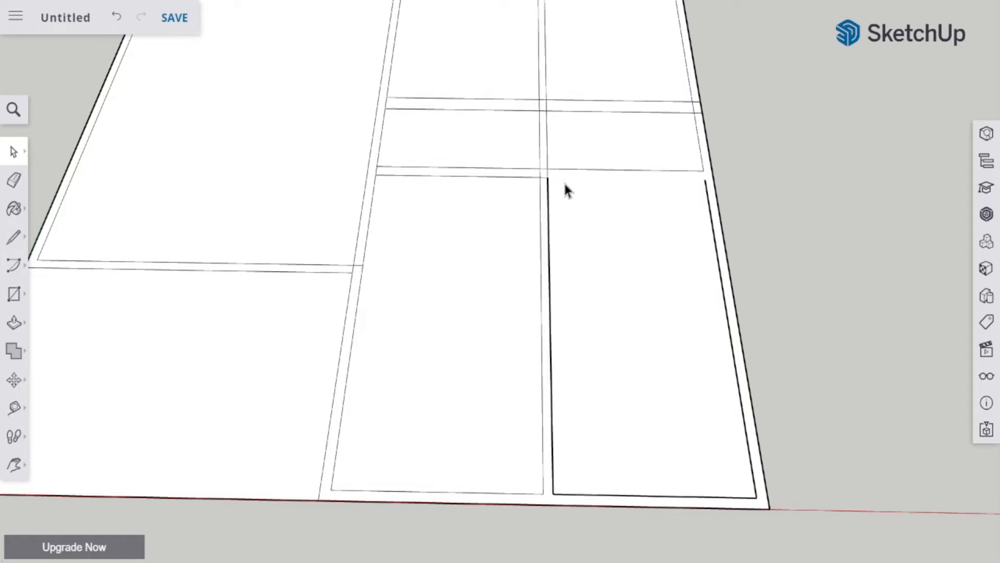
left_click(116, 17)
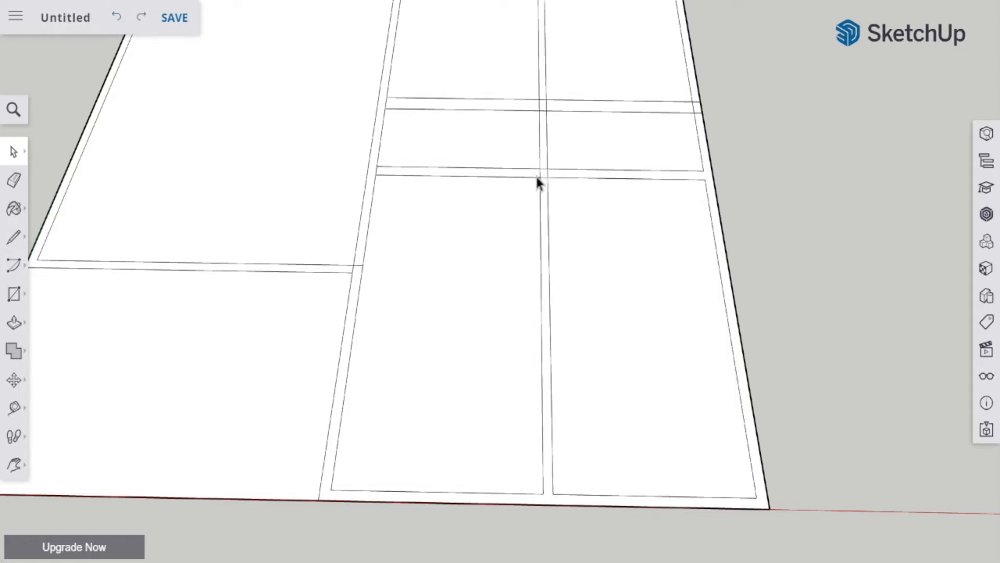
Delete the remaining overlapping segments at the junctions of the corner, middle and cross partitions, undoing the mistaken edge deletions
key("Delete")
key("Delete")
left_click(697, 116)
key("Delete")
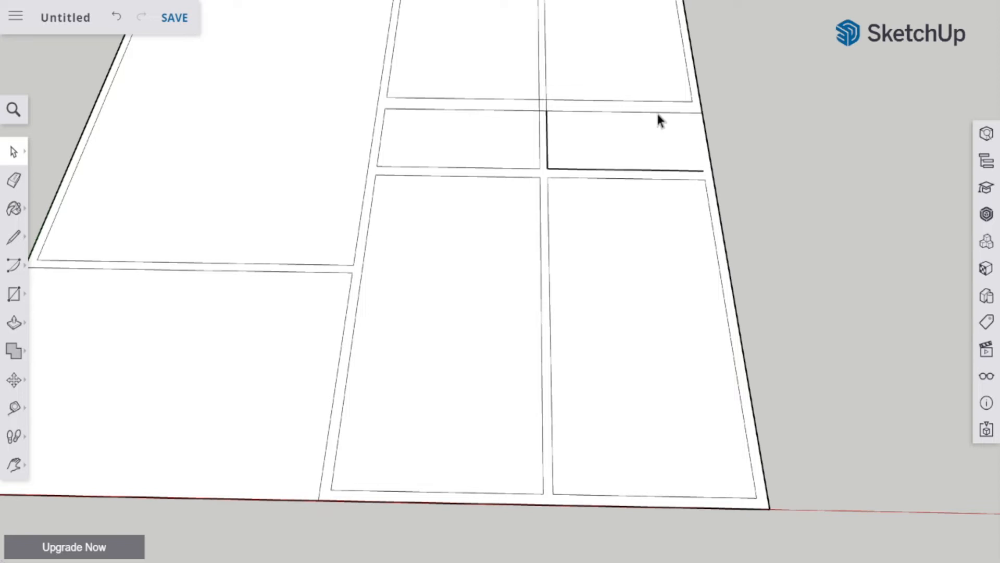
left_click(116, 18)
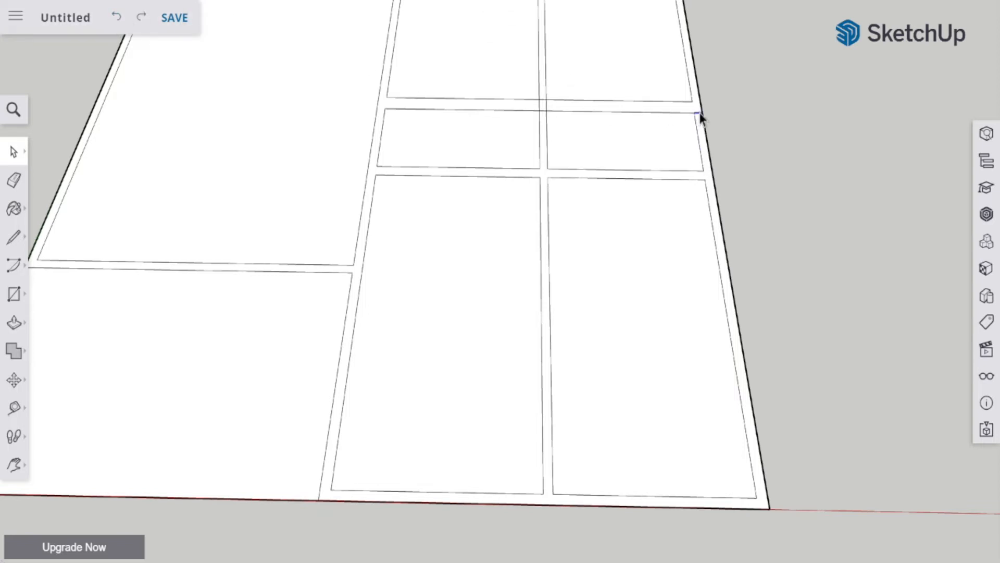
key("Delete")
left_click(542, 97)
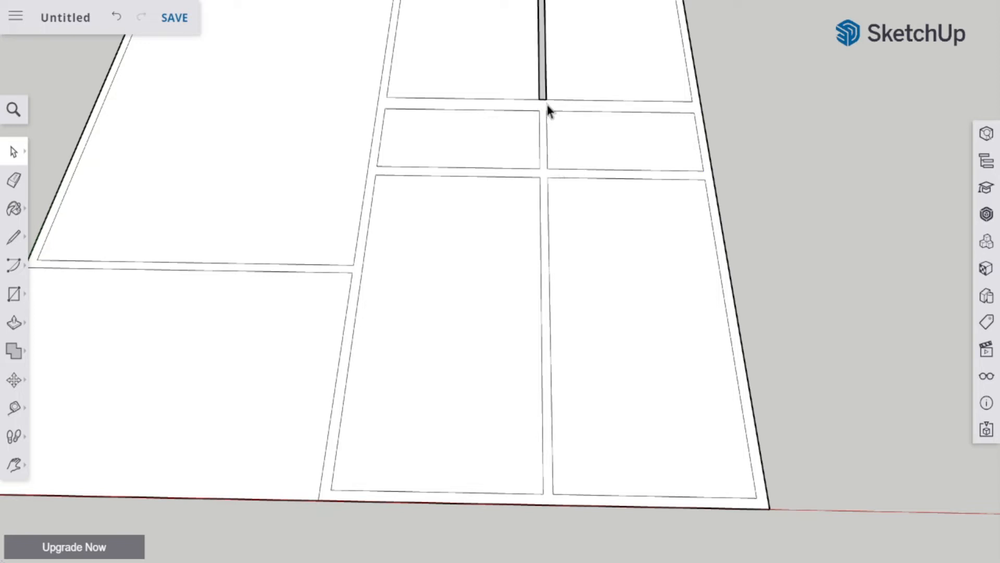
left_click(116, 16)
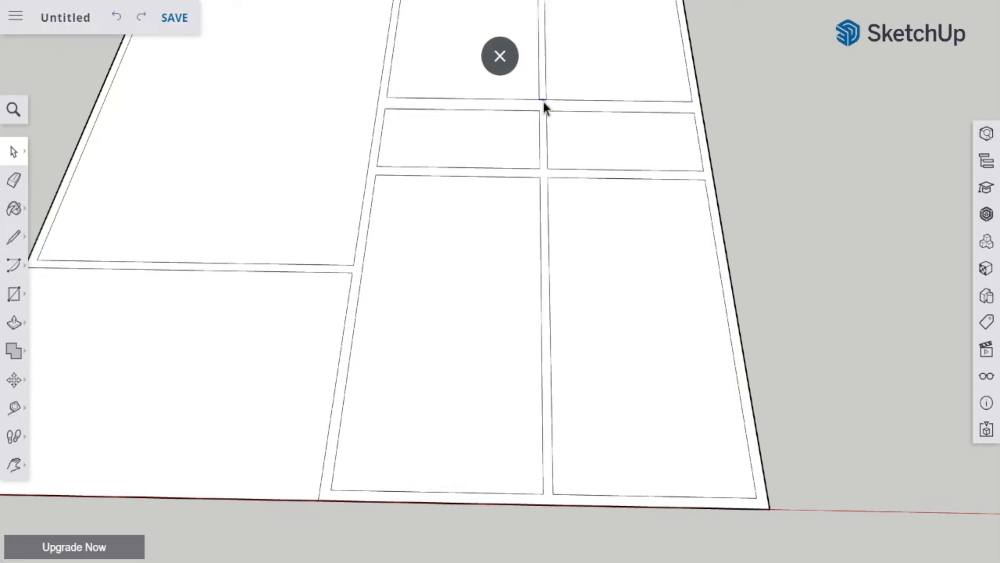
key("Delete")
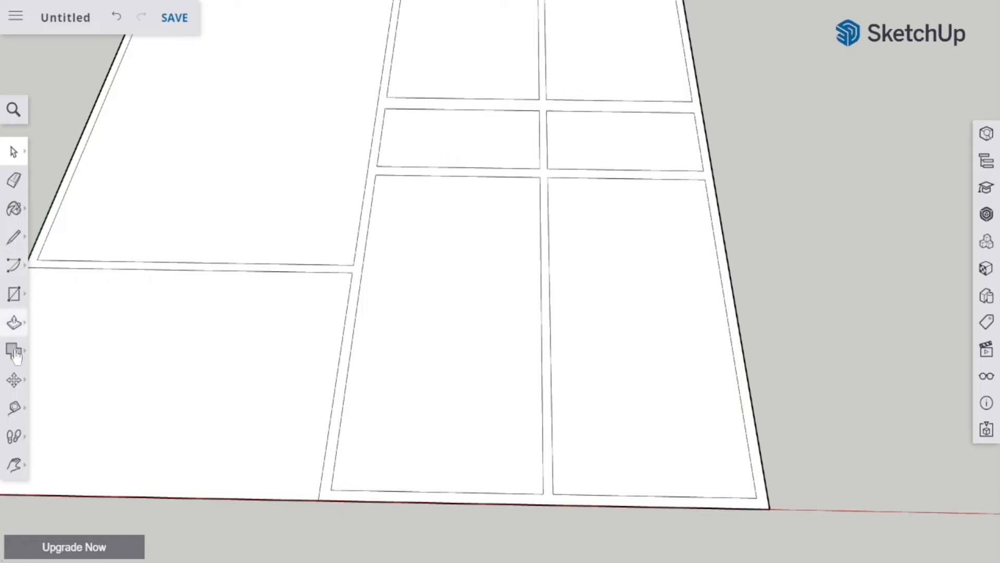
Delete the overlapping segments where the corner and middle partitions meet the back wall
left_click(15, 464)
left_click(73, 432)
left_click_drag(508, 50, 503, 157)
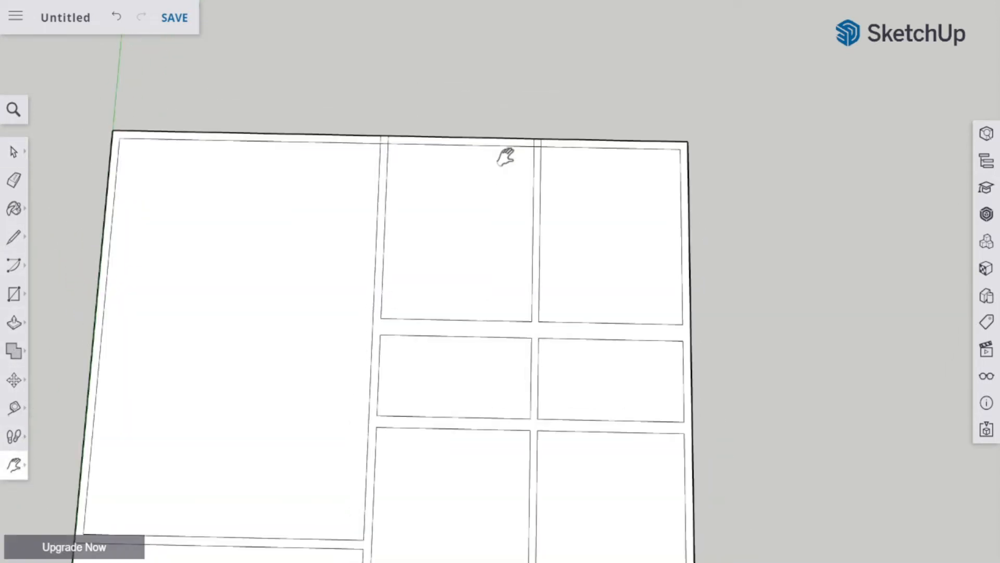
left_click(13, 151)
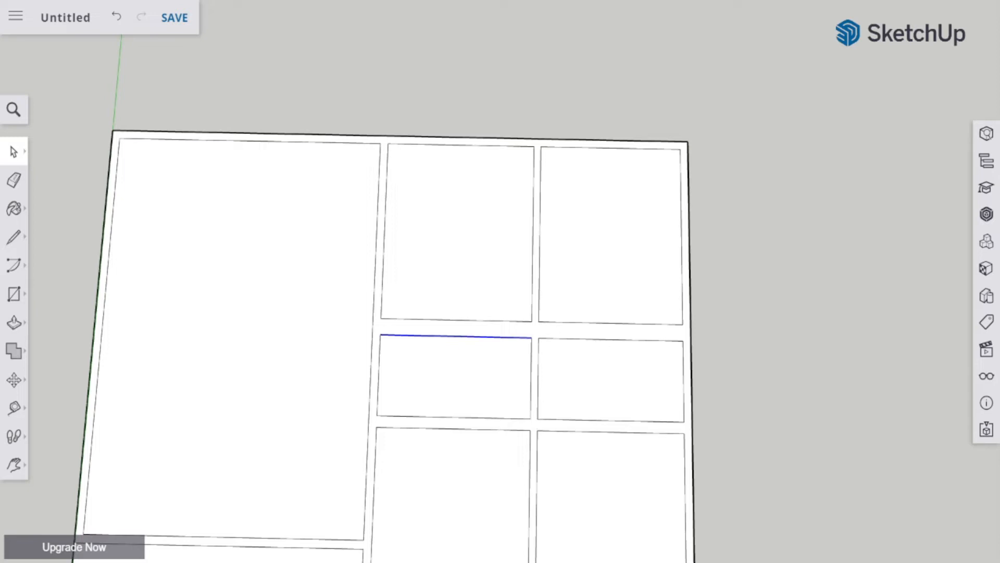
Move the rear edges of the two small middle rooms slightly backward along the green axis to thin the rear cross wall
left_click(587, 340, "ctrl")
left_click(603, 340, "ctrl")
left_click(14, 379)
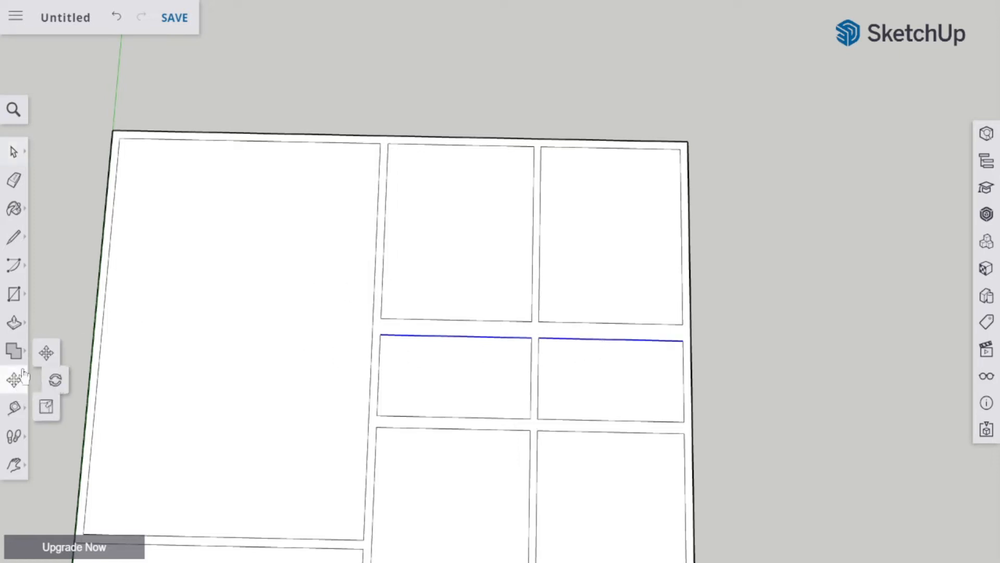
left_click(52, 347)
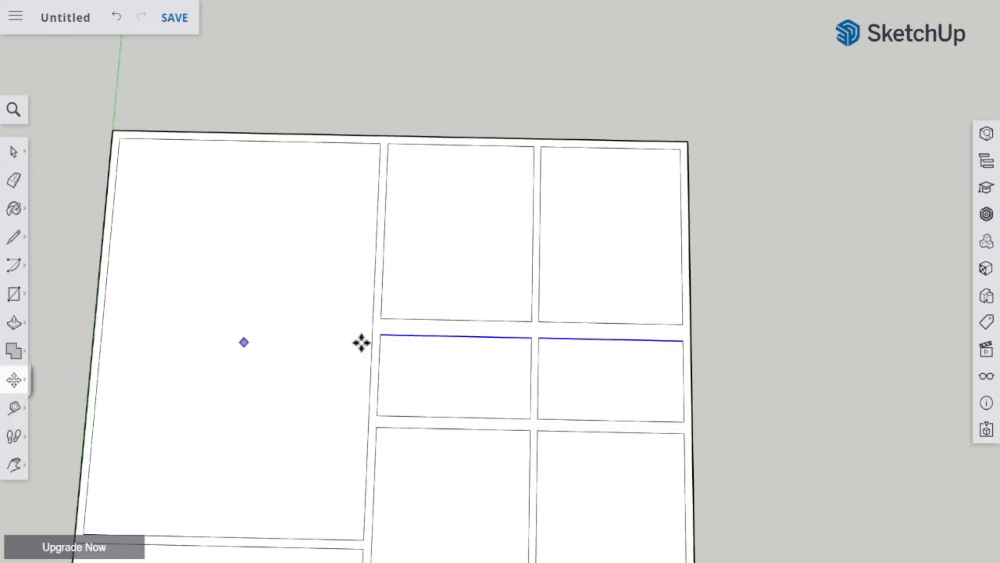
left_click(477, 333)
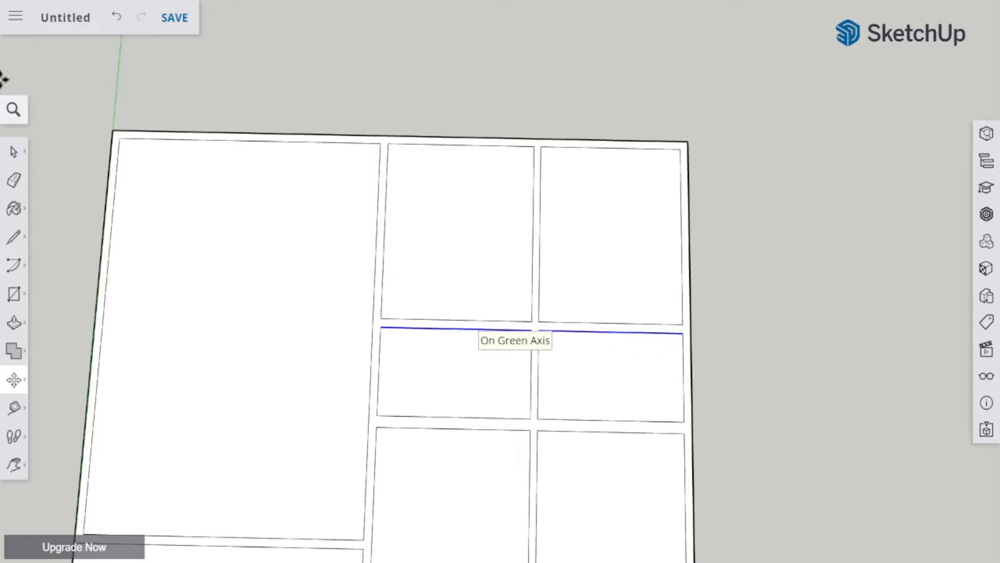
Draw short closing lines across both ends of the partition between the two small middle rooms
left_click(15, 151)
left_click(864, 354)
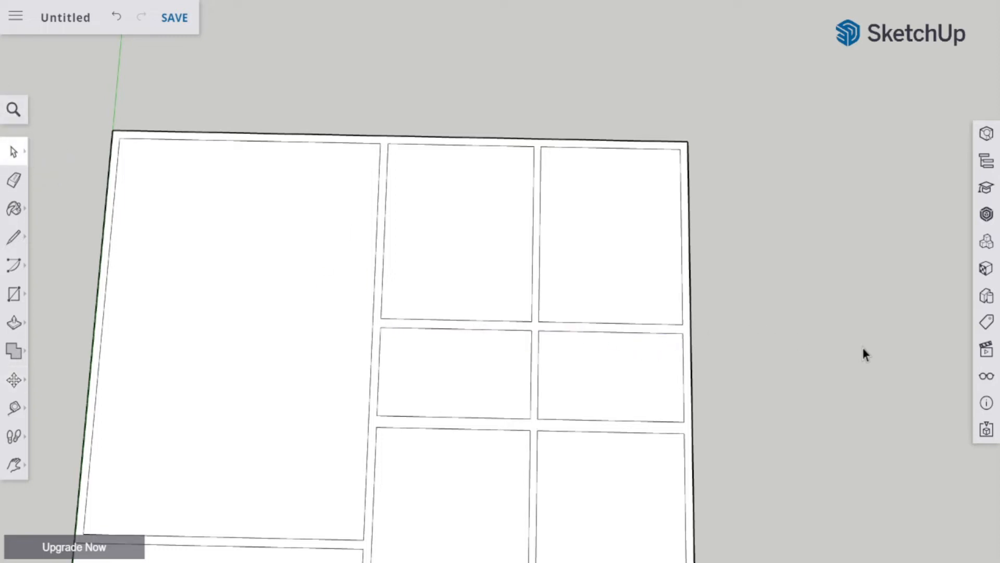
left_click(14, 436)
left_click(16, 468)
left_click_drag(373, 239, 478, 429)
left_click_drag(540, 391, 529, 319)
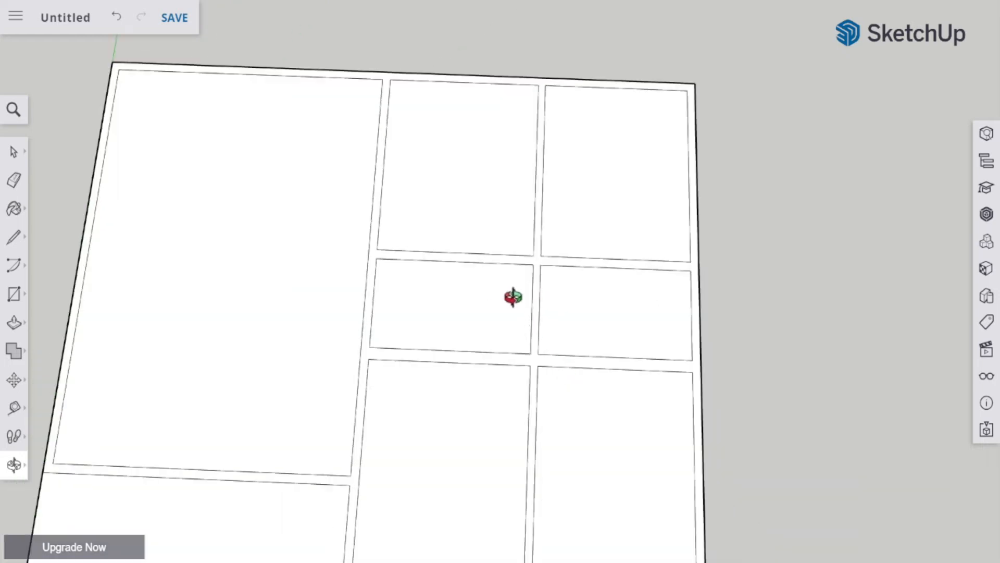
left_click(14, 237)
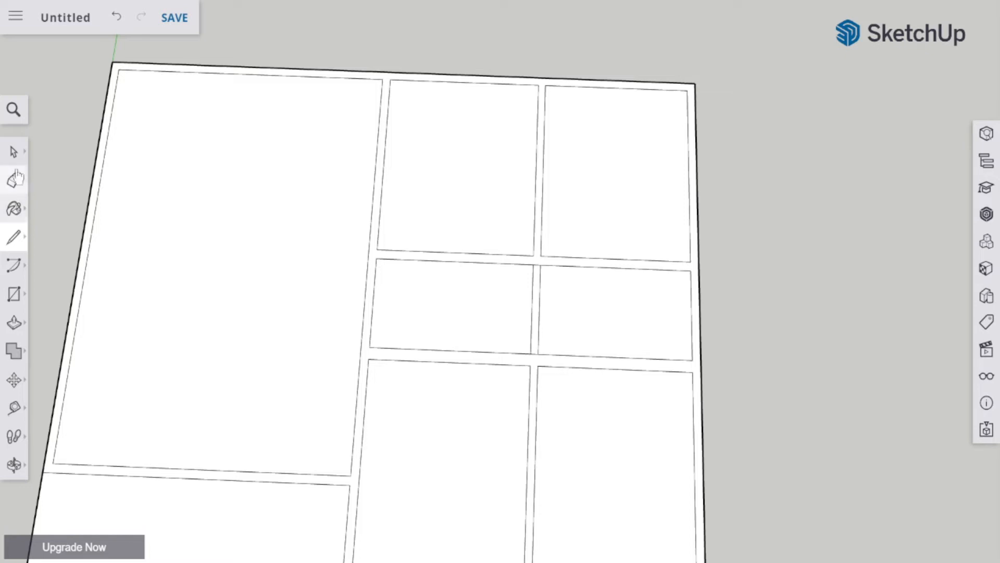
Delete both side lines of the partition between the two small middle rooms to merge them into one corridor
left_click(14, 151)
left_click(534, 328)
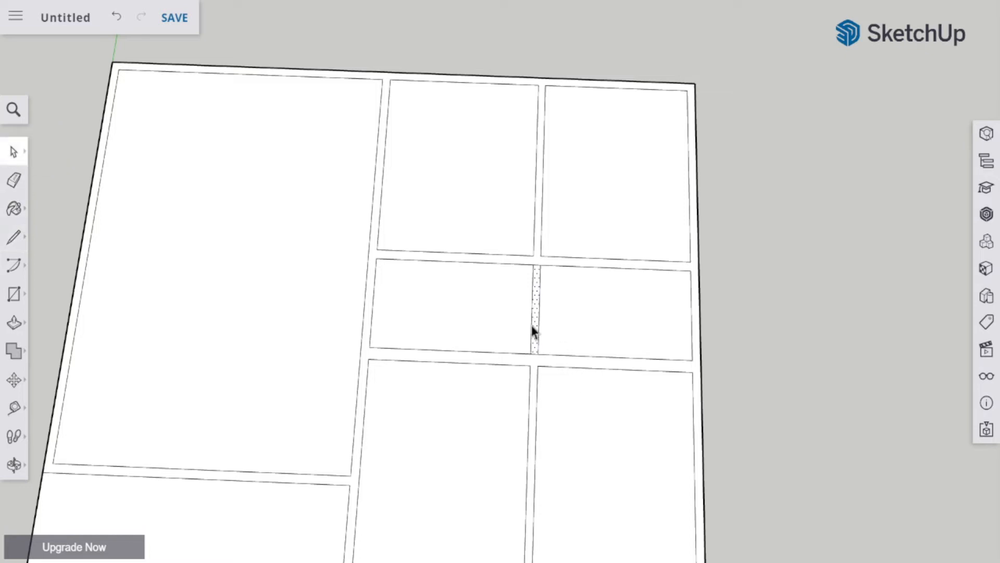
left_click(539, 312)
key("Delete")
left_click(532, 314)
key("Delete")
Close the wall ends at the corridor's mouth and delete the wall segments separating the corridor from the large room
left_click(14, 237)
left_click(56, 222)
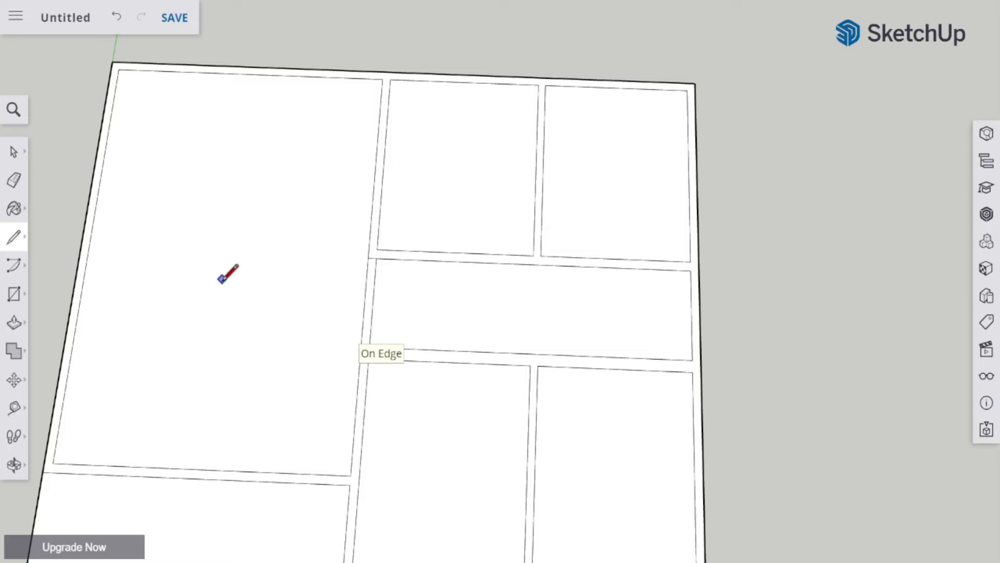
left_click(15, 153)
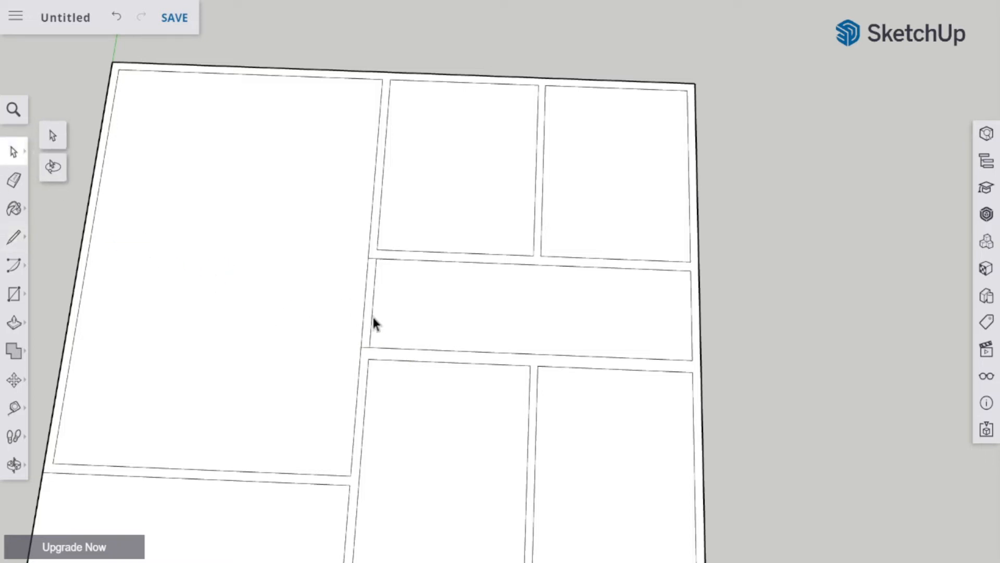
left_click(373, 316)
key("Delete")
left_click(367, 317)
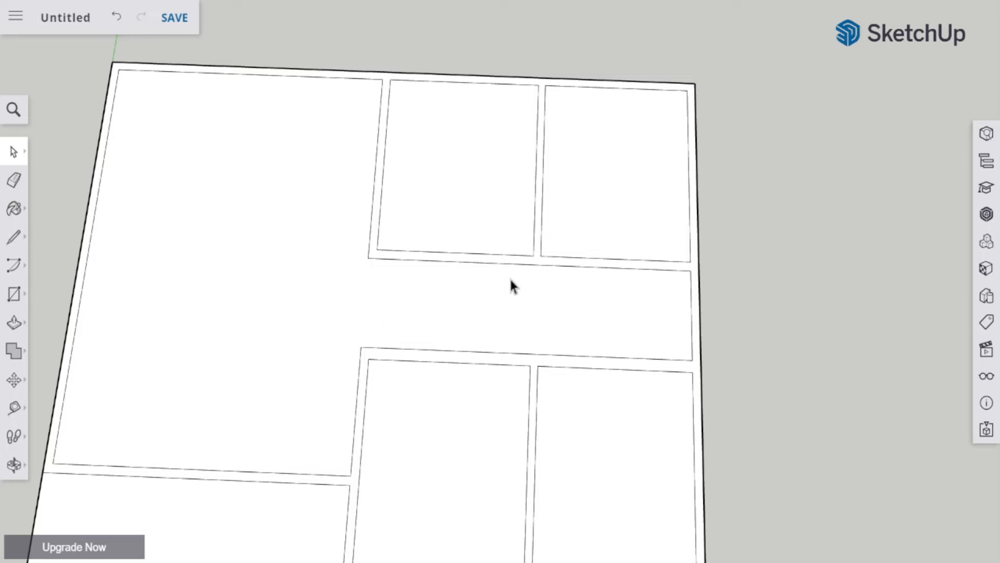
Draw two lines across the corridor's front wall to mark a doorway into the front room nearest the large room
middle_click_drag(525, 449, 468, 406)
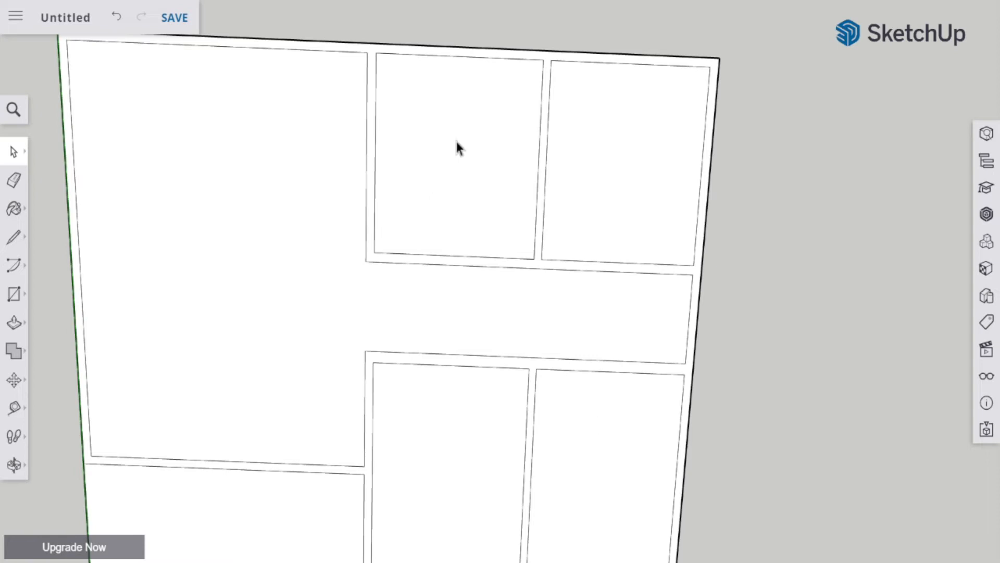
middle_click_drag(615, 253, 621, 296)
middle_click_drag(619, 329, 615, 303)
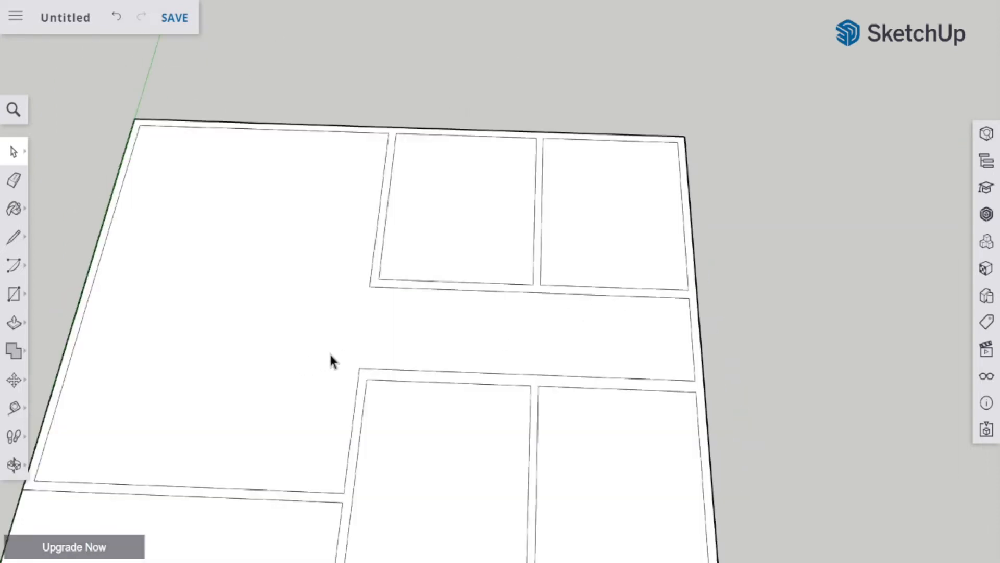
mouse_move(6, 236)
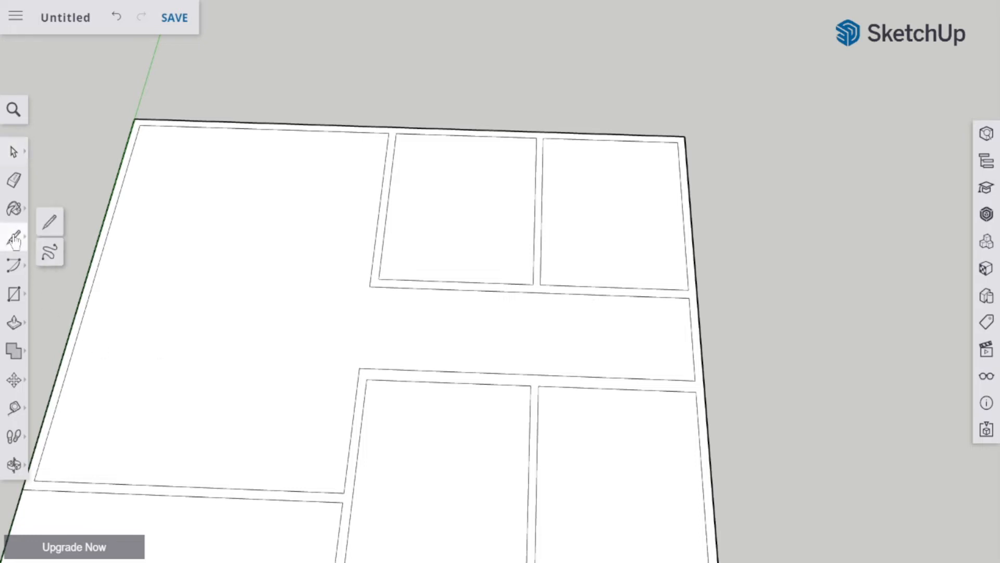
left_click(50, 222)
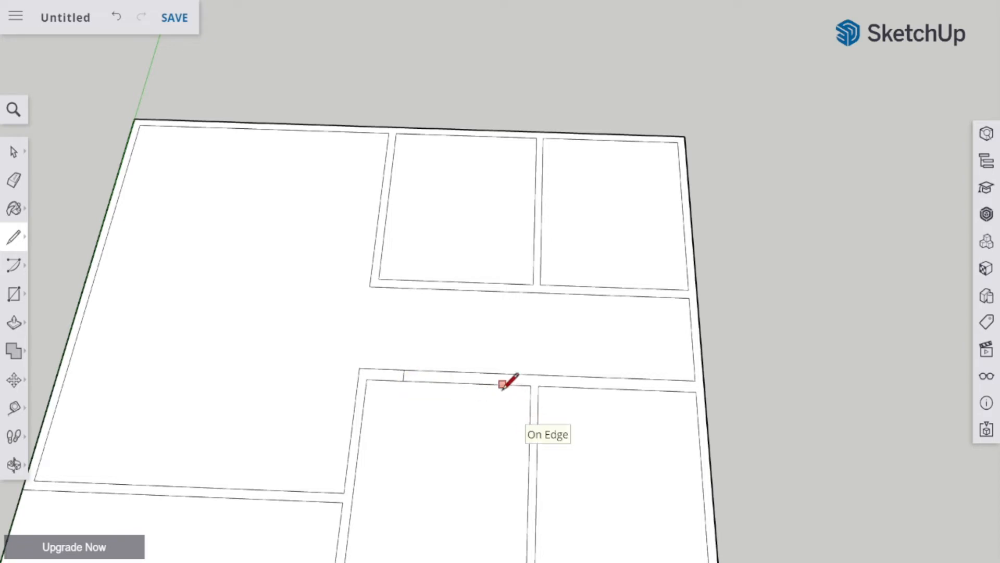
left_click(502, 373)
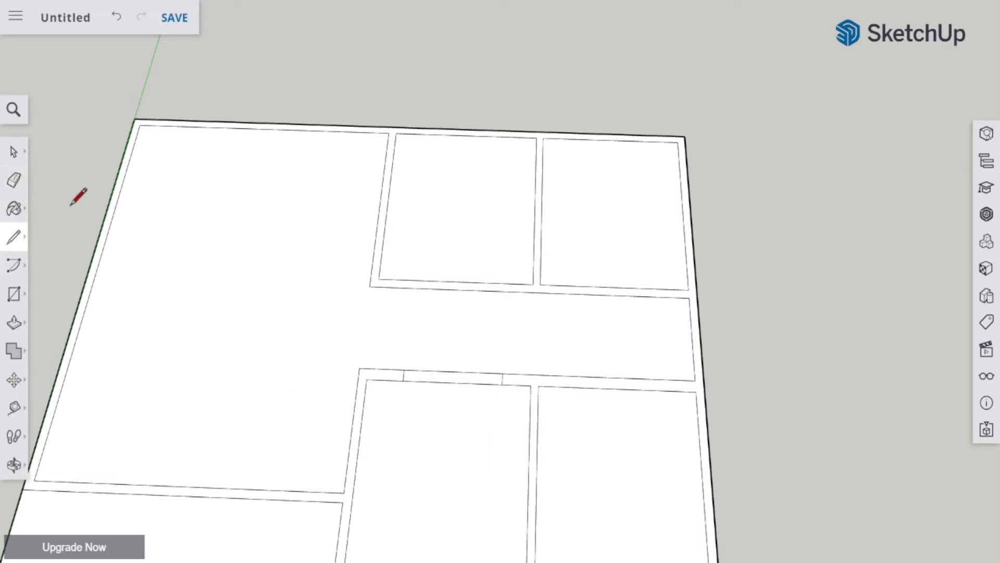
Delete the two wall segments between the doorway marks in the corridor's front wall
left_click(22, 157)
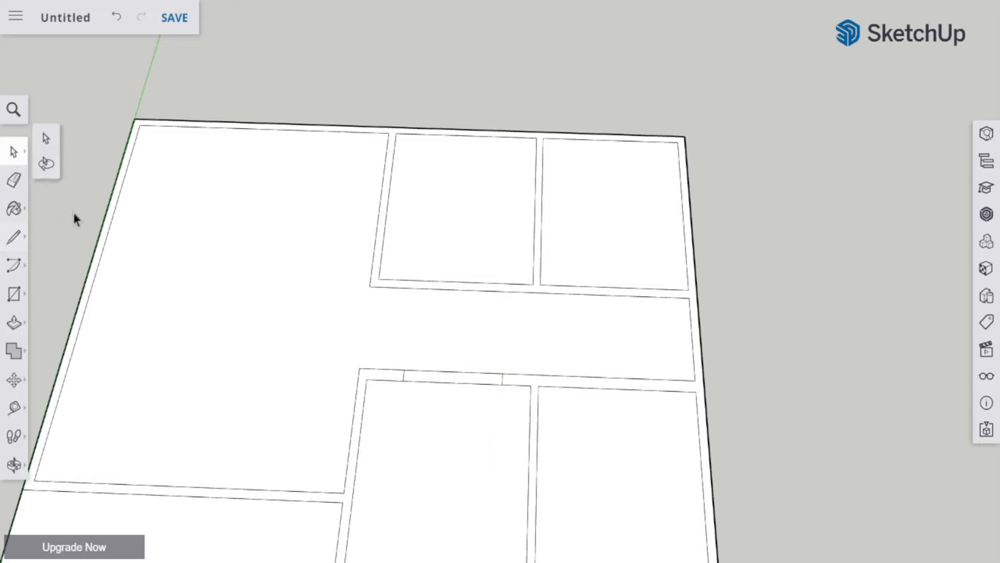
left_click(441, 381)
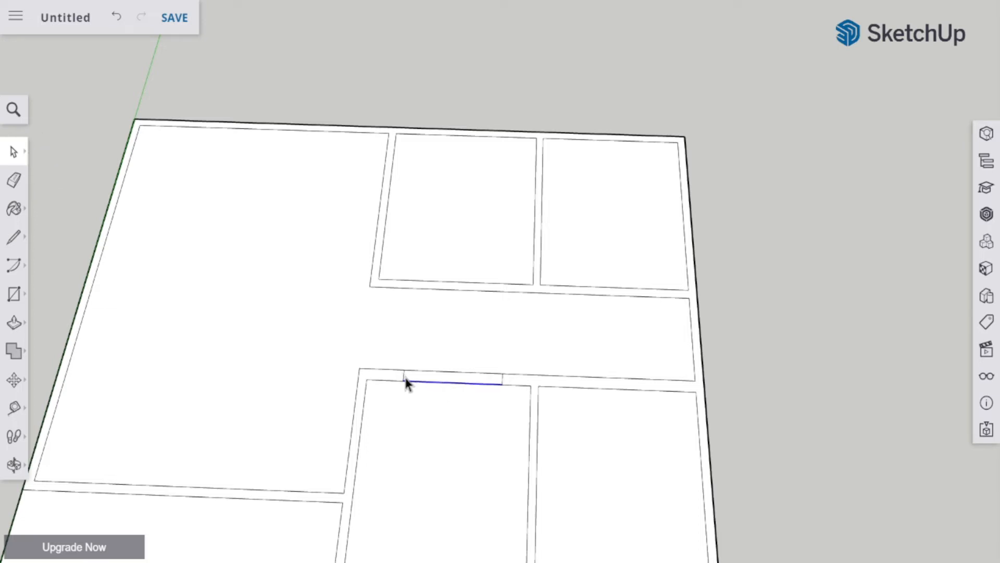
key("Delete")
left_click(445, 373)
key("Delete")
Draw two lines across the corridor's rear wall to mark a doorway opposite the front one
left_click(13, 237)
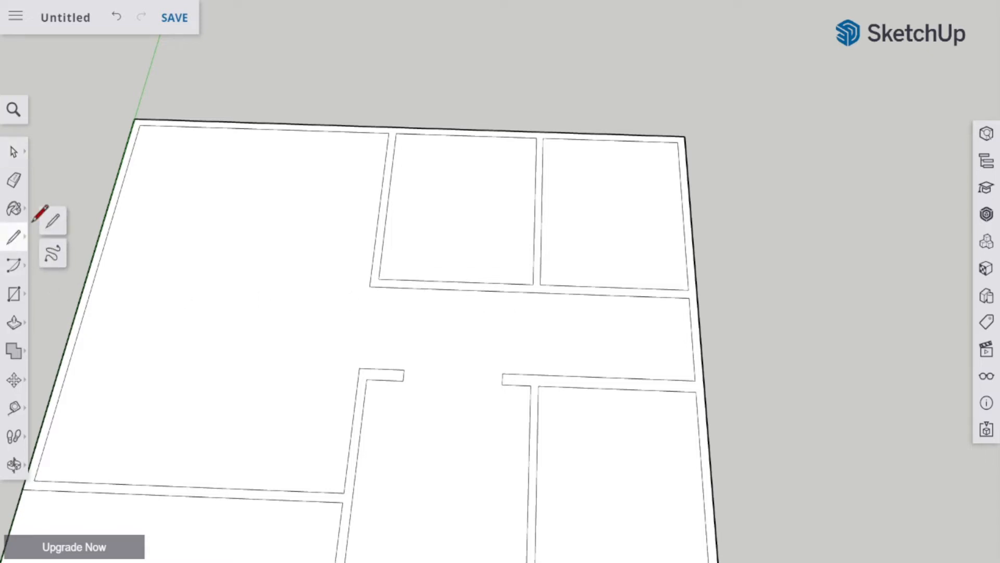
left_click(405, 369)
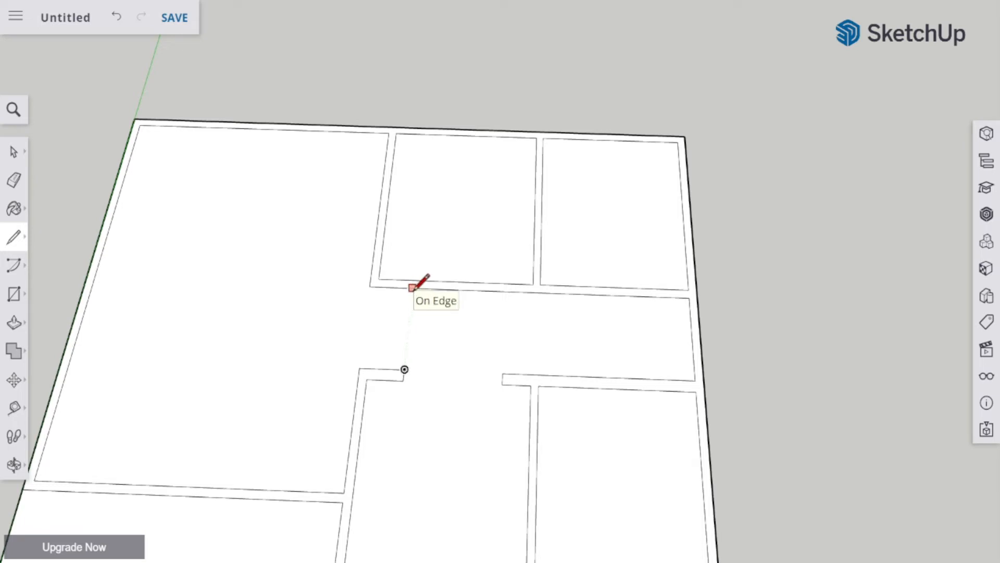
key("Escape")
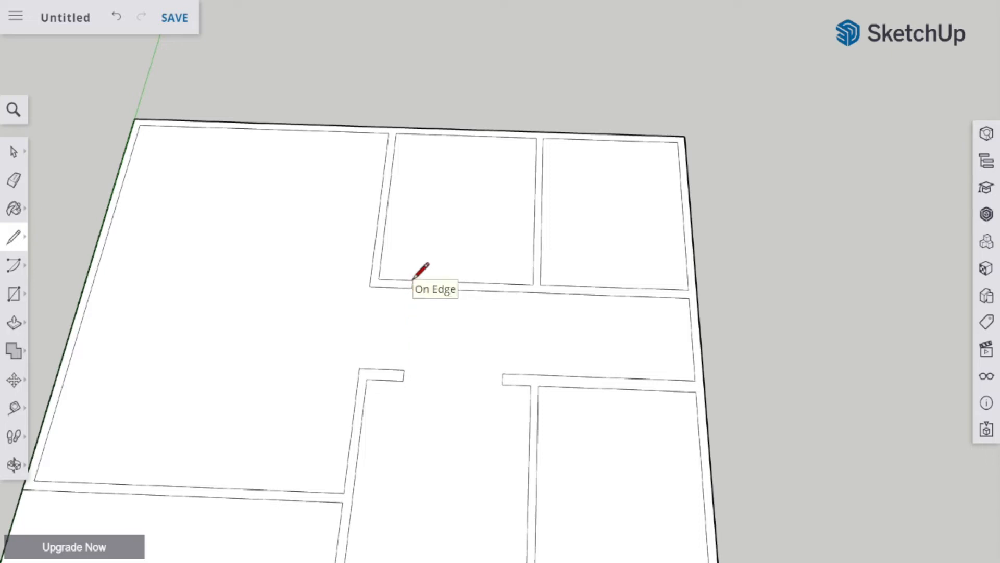
left_click(505, 291)
left_click(506, 284)
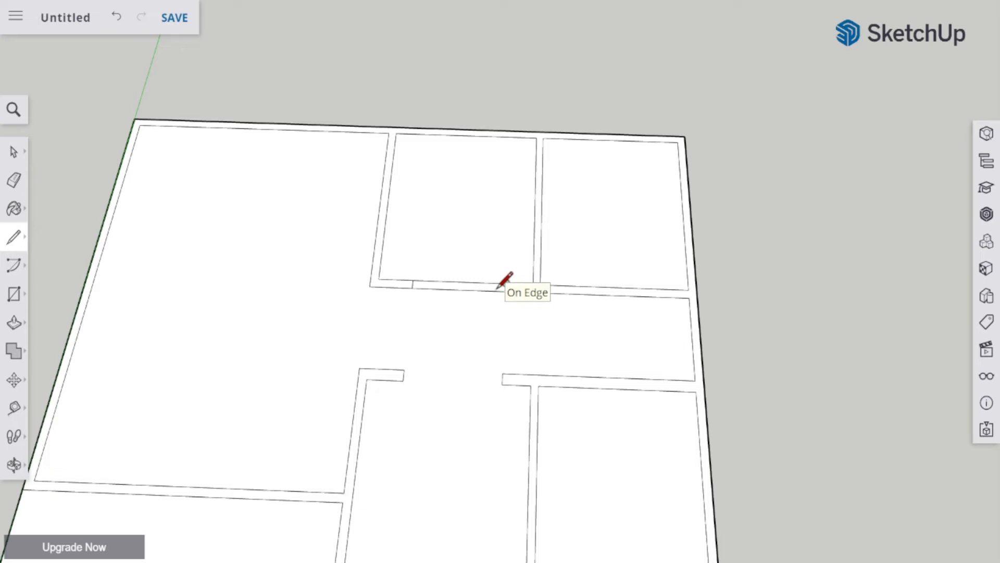
Delete the two wall segments between the marks in the corridor's rear wall to open the doorway
left_click(12, 153)
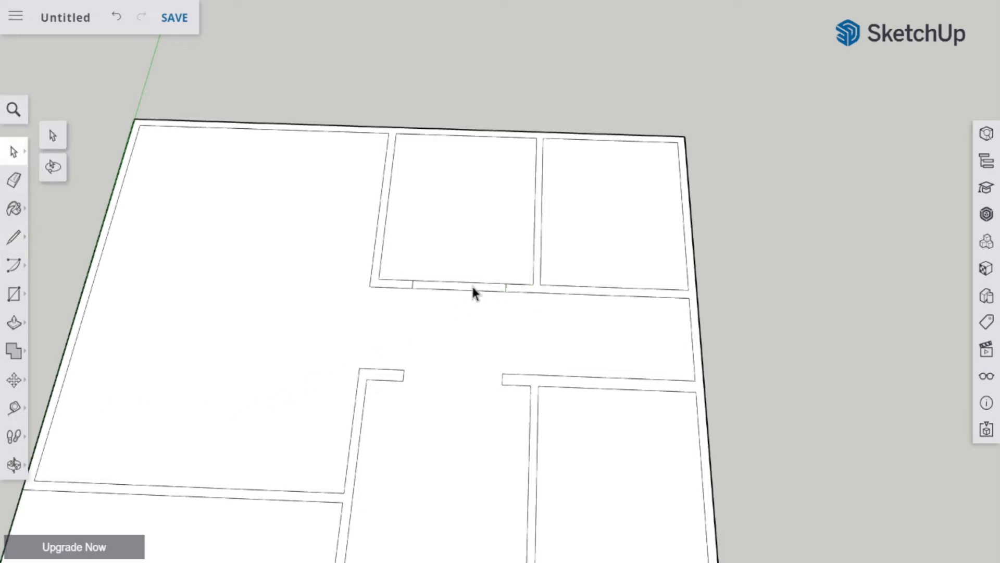
left_click(470, 290)
left_click(465, 290)
key("Delete")
left_click(461, 280)
left_click(462, 282)
key("Delete")
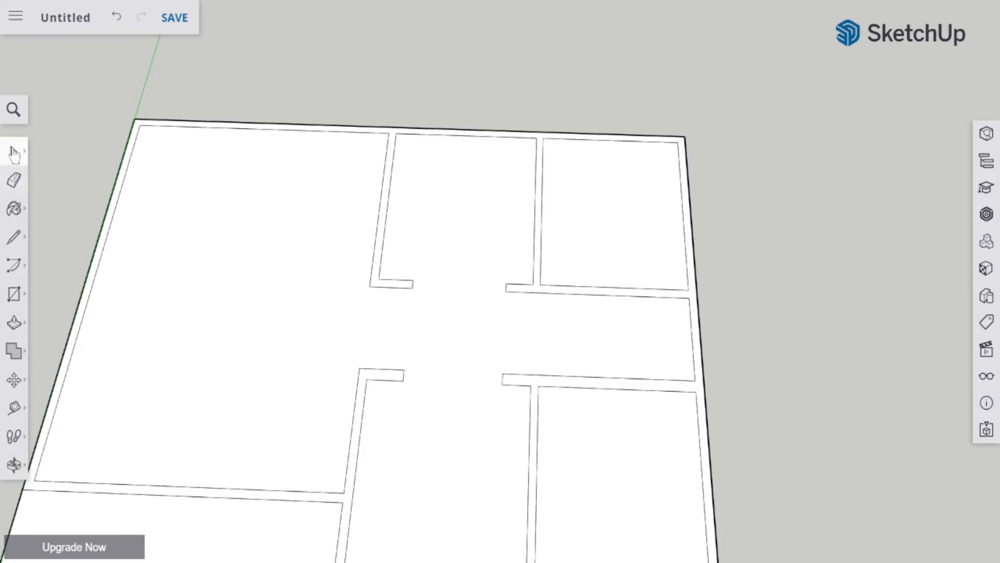
Mark doorways with pairs of lines across the corridor's rear and front walls for the two rooms along the outer side wall
left_click(14, 237)
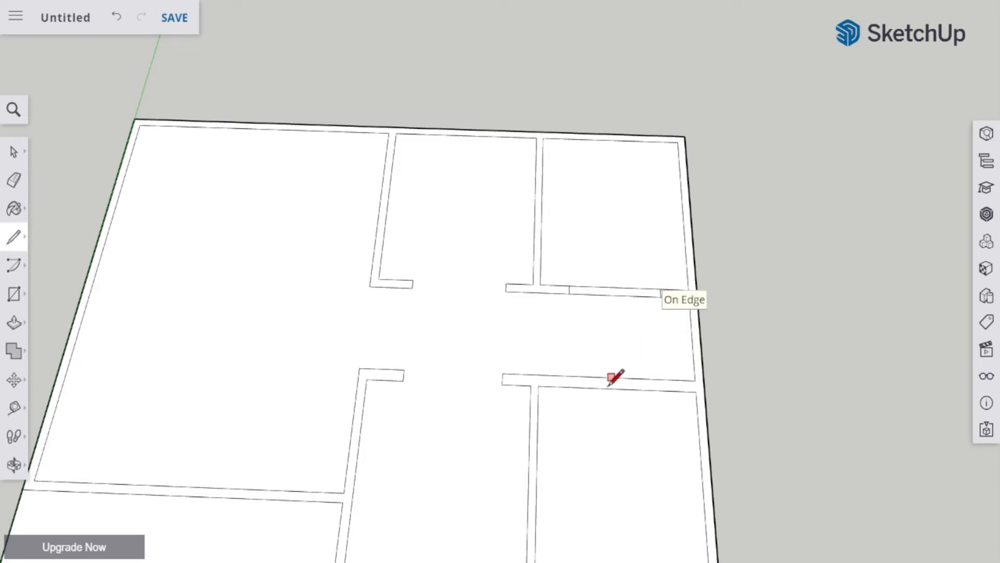
left_click(569, 387)
left_click(569, 376)
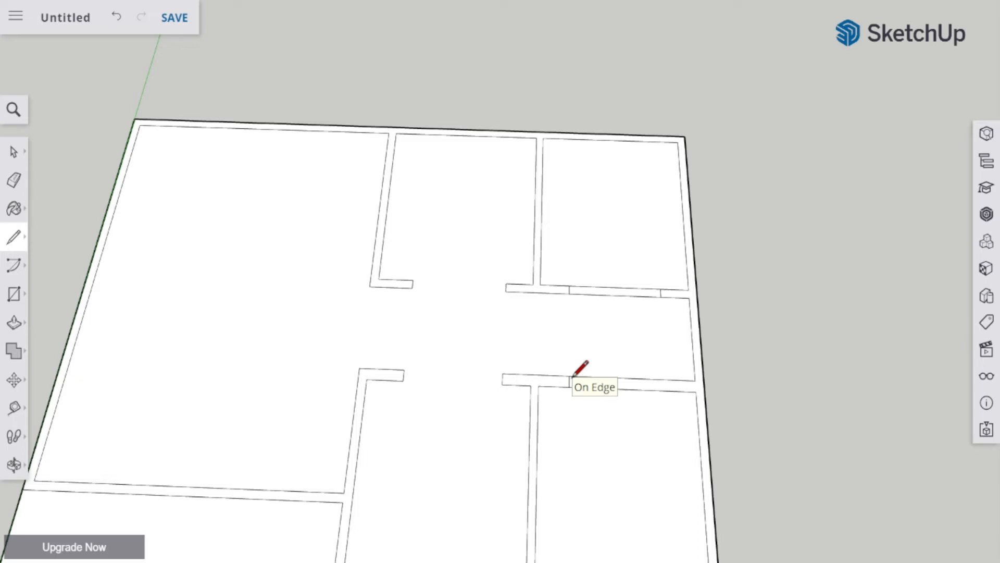
left_click(665, 379)
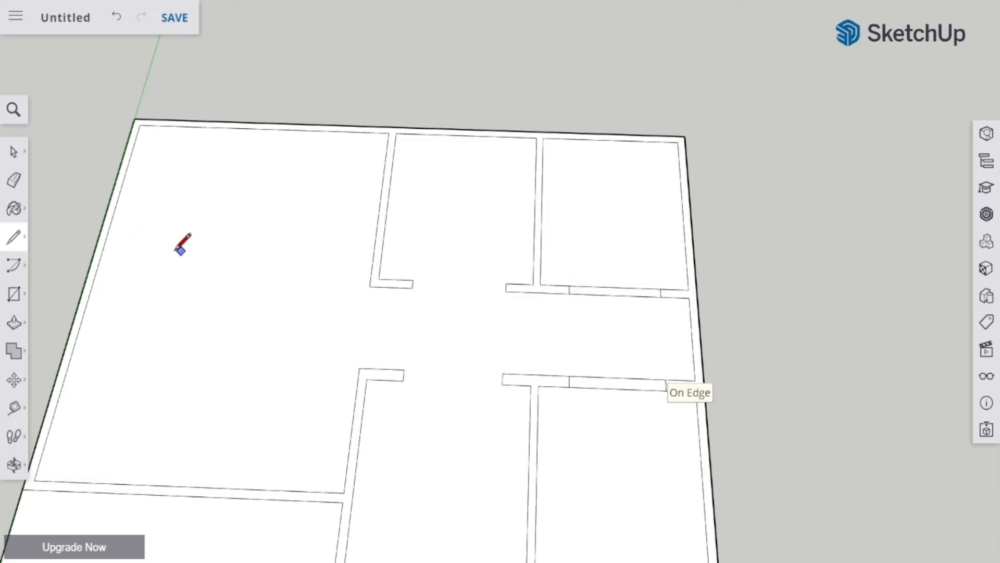
Delete the wall segments between the marks to open both doorways of the rooms along the outer side wall
left_click(14, 151)
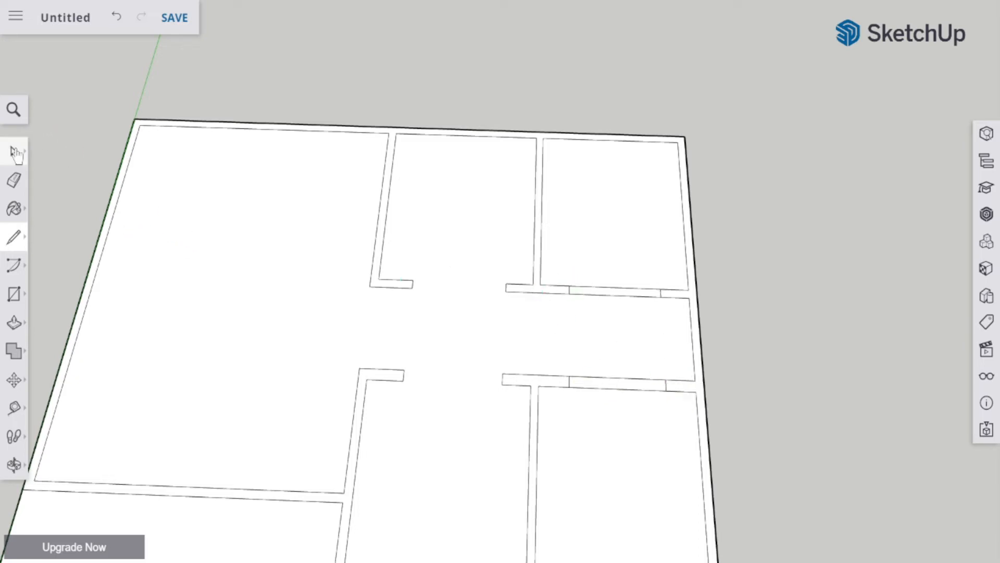
left_click(598, 294)
key("Delete")
left_click(594, 290)
key("Delete")
left_click(609, 386)
key("Delete")
left_click(609, 378)
key("Delete")
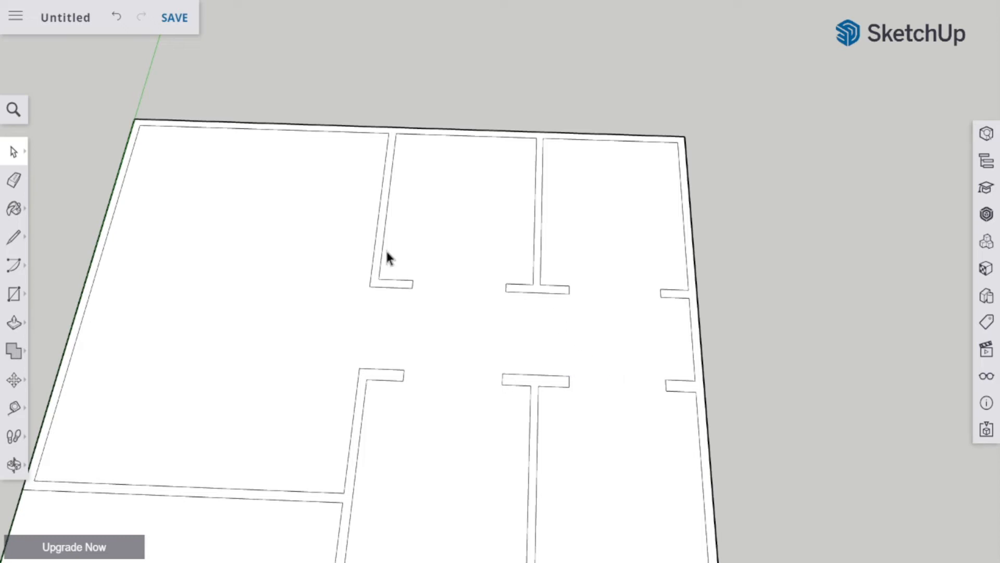
Raise the connected wall outline of the floor plan to full wall height with Push/Pull
left_click(14, 464)
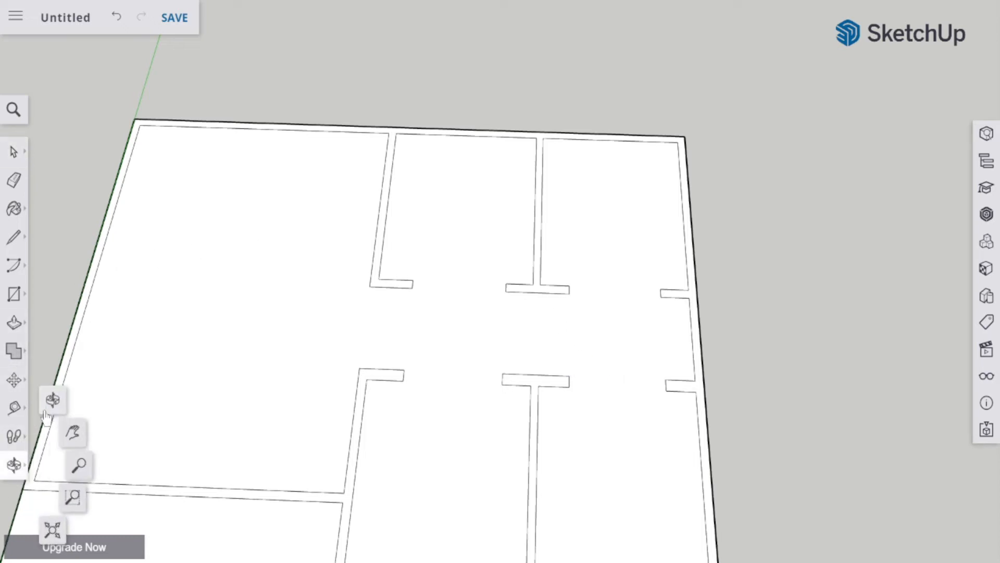
left_click_drag(275, 388, 386, 190)
left_click(16, 477)
left_click(72, 431)
left_click_drag(329, 413, 449, 242)
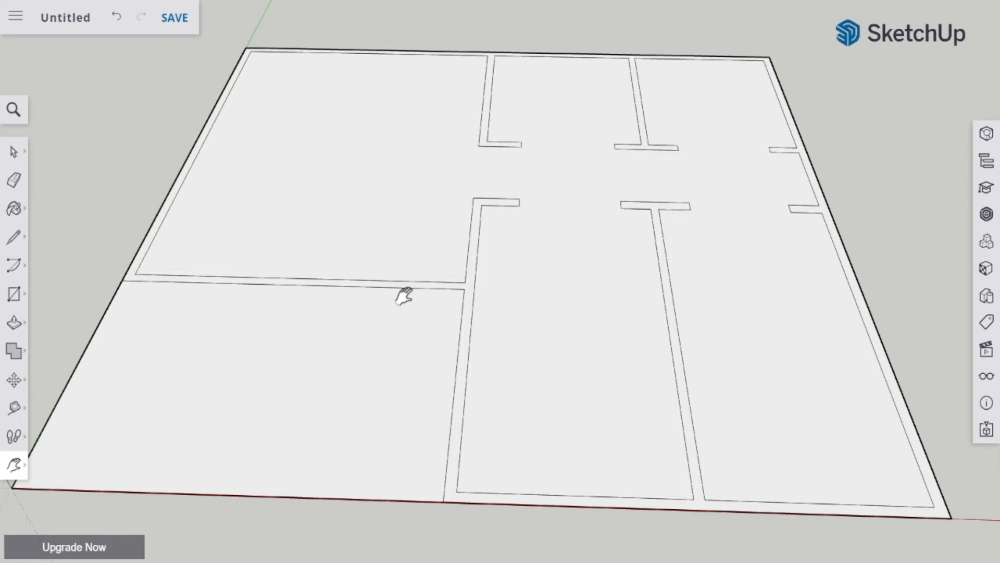
left_click(13, 326)
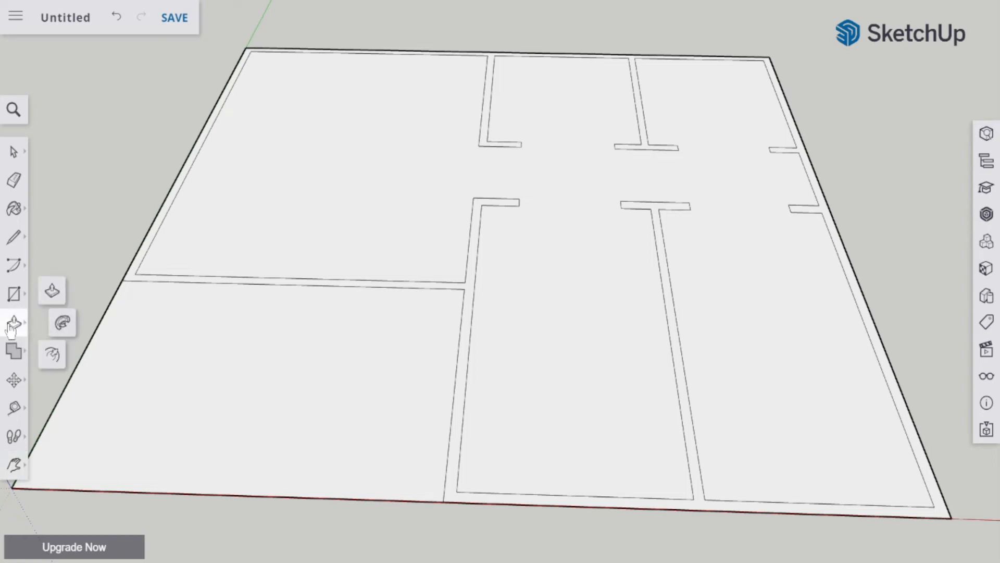
left_click(52, 292)
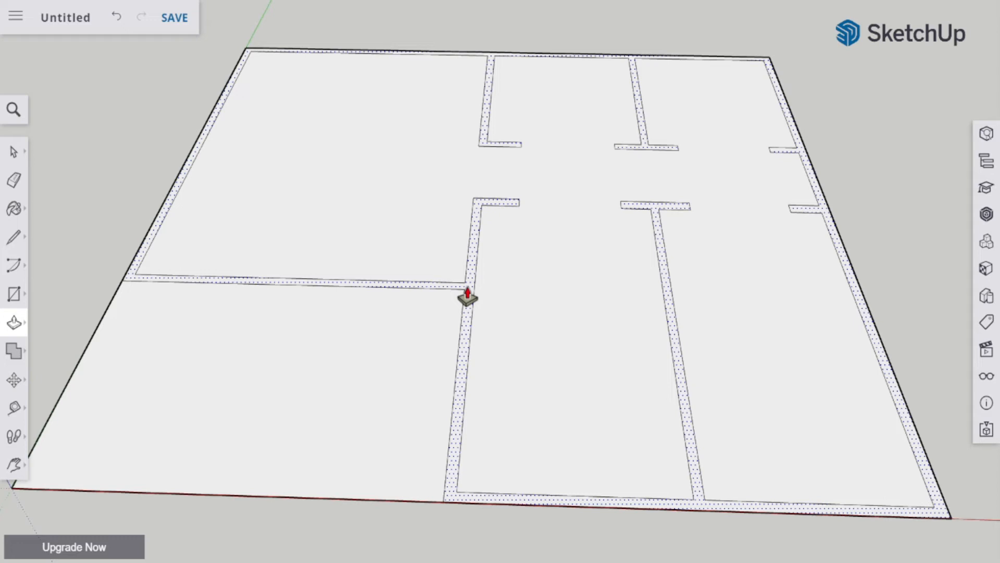
left_click(468, 296)
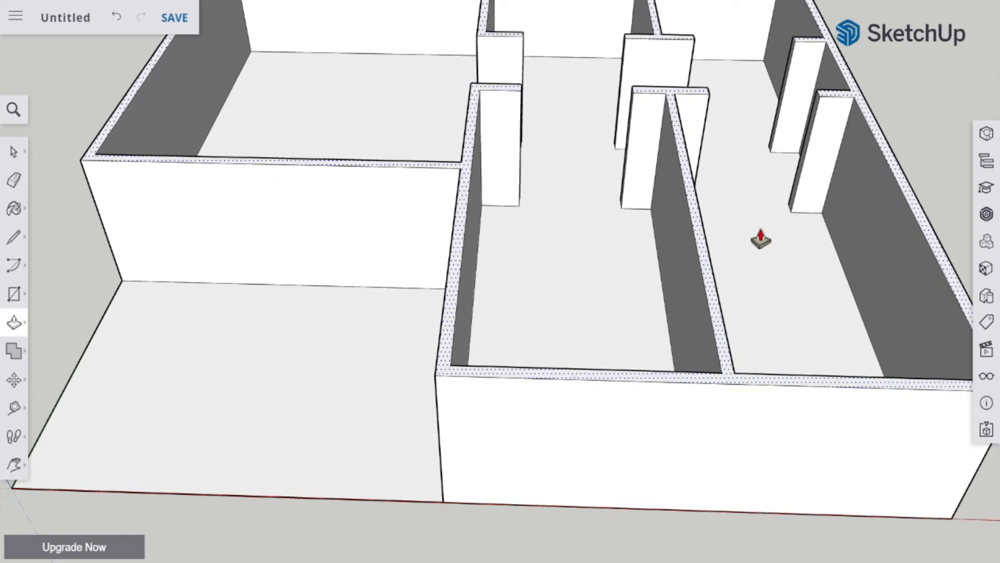
left_click(761, 239)
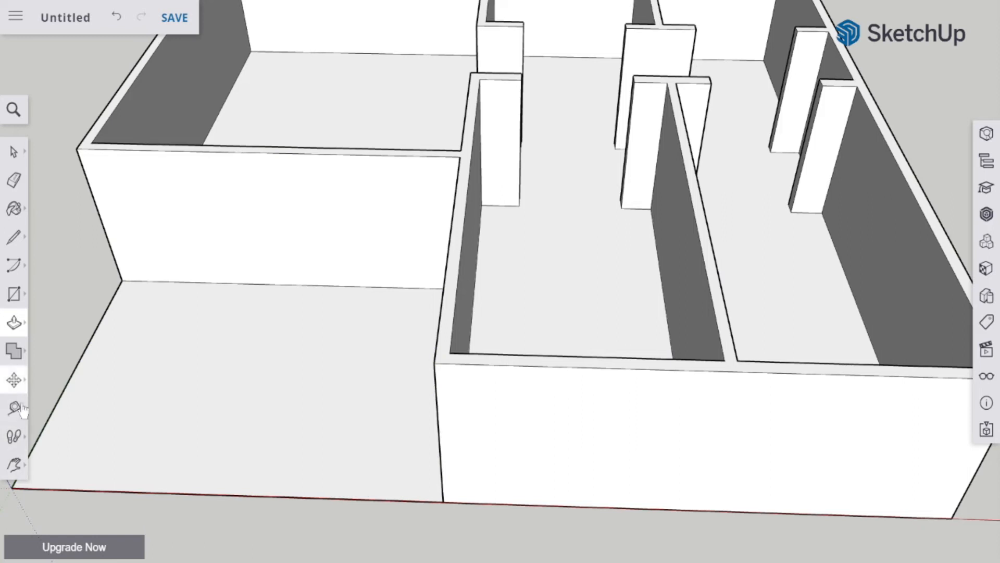
Examine the raised walls, rooms and doorways from several angles
left_click(14, 463)
left_click(53, 399)
left_click_drag(401, 408, 99, 294)
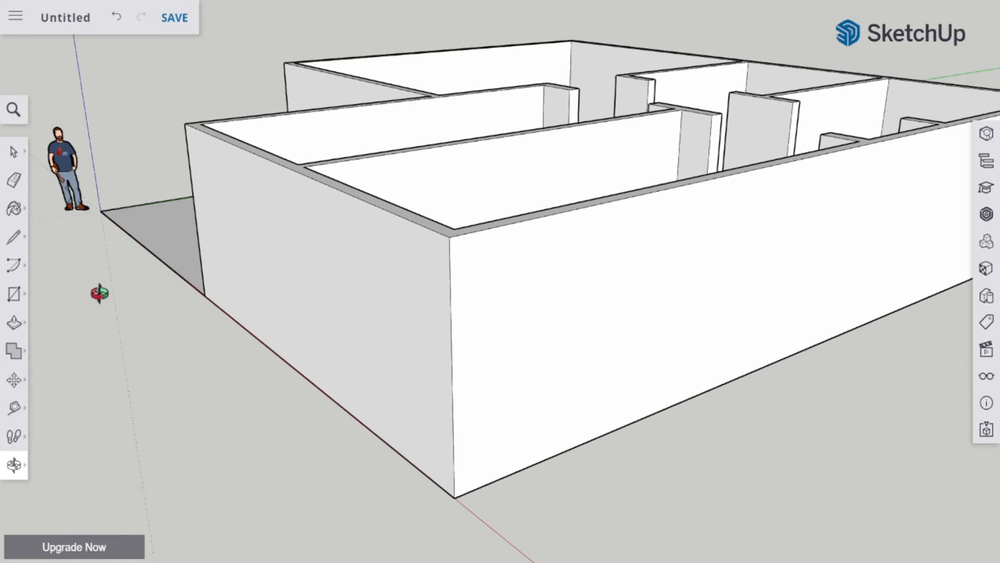
left_click_drag(99, 293, 530, 281)
left_click_drag(596, 266, 650, 219)
left_click_drag(699, 199, 749, 214)
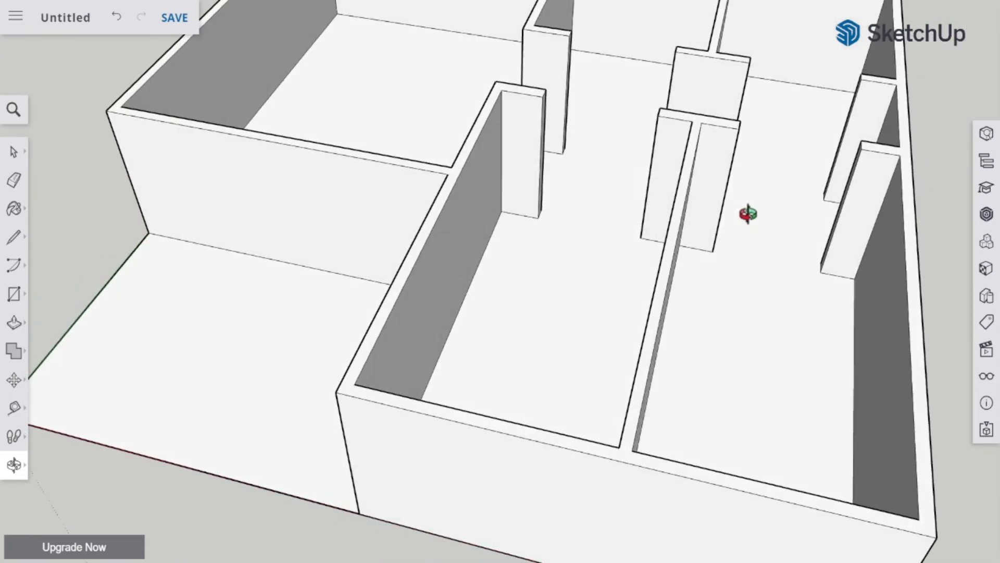
left_click_drag(645, 178, 551, 161)
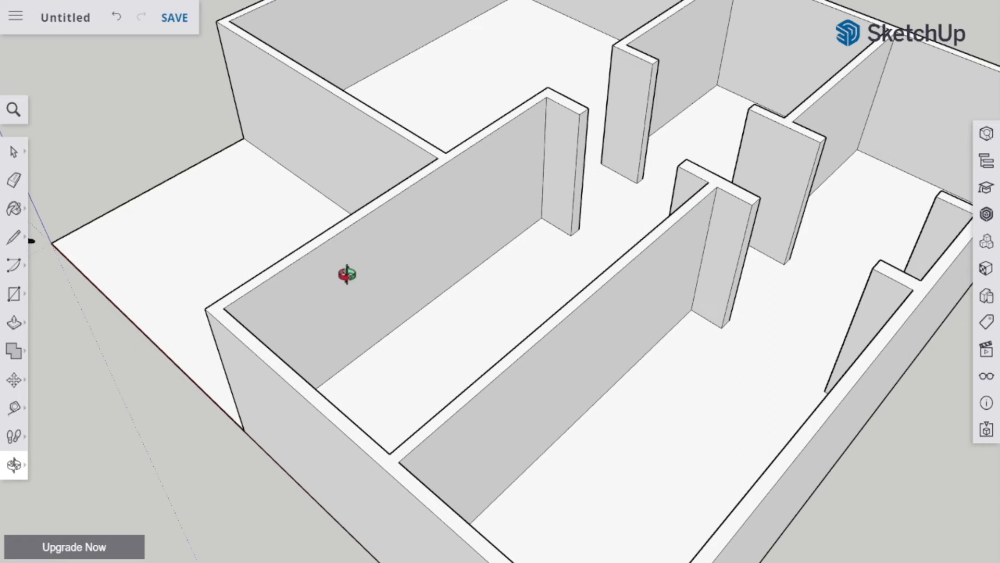
left_click(14, 464)
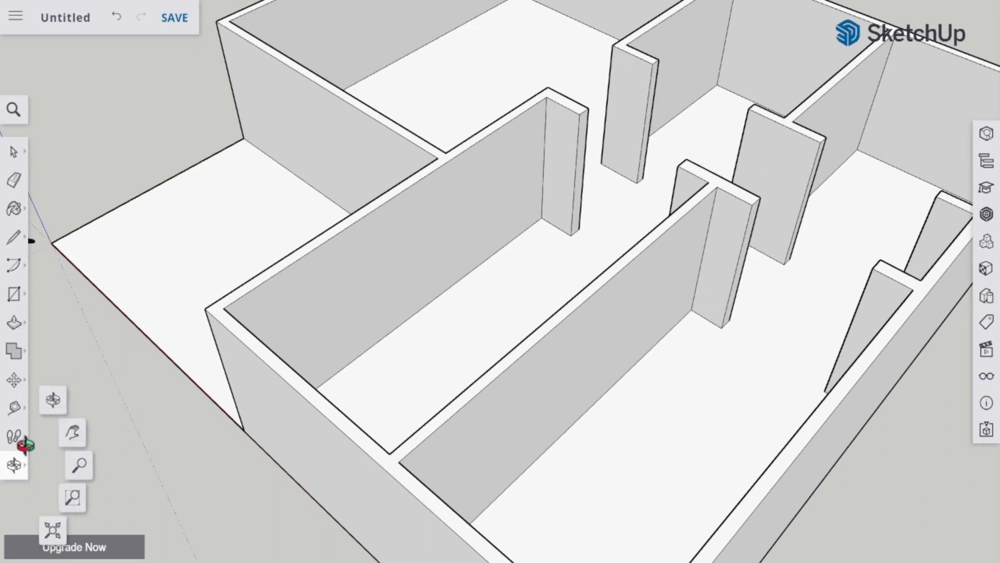
Draw a short line across the end face of the wall beside the first inner doorway, below its top, marking the door header
left_click(81, 465)
scroll(585, 241, "up", 3)
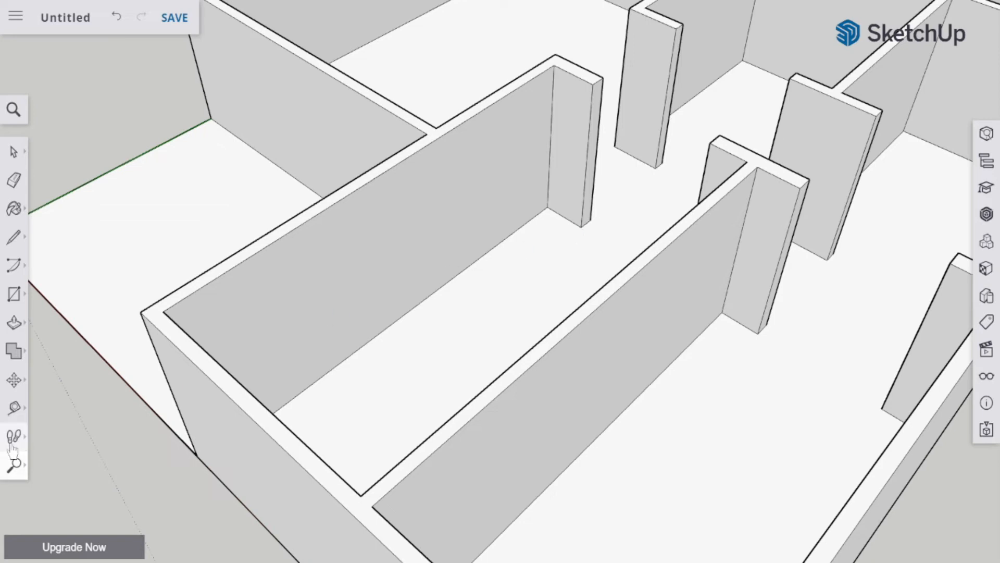
left_click(15, 463)
left_click(58, 404)
left_click_drag(485, 392, 346, 384)
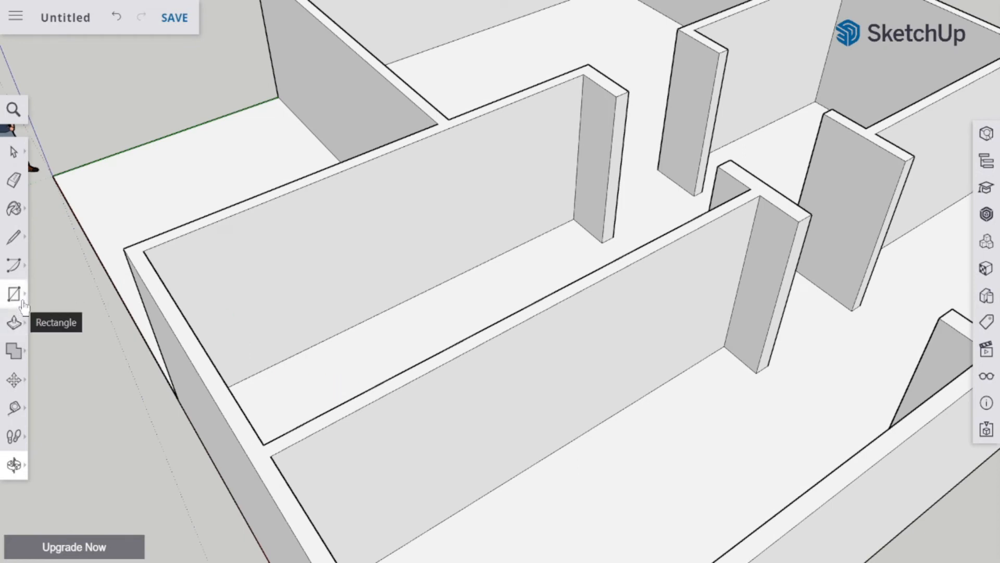
left_click(21, 242)
left_click(49, 224)
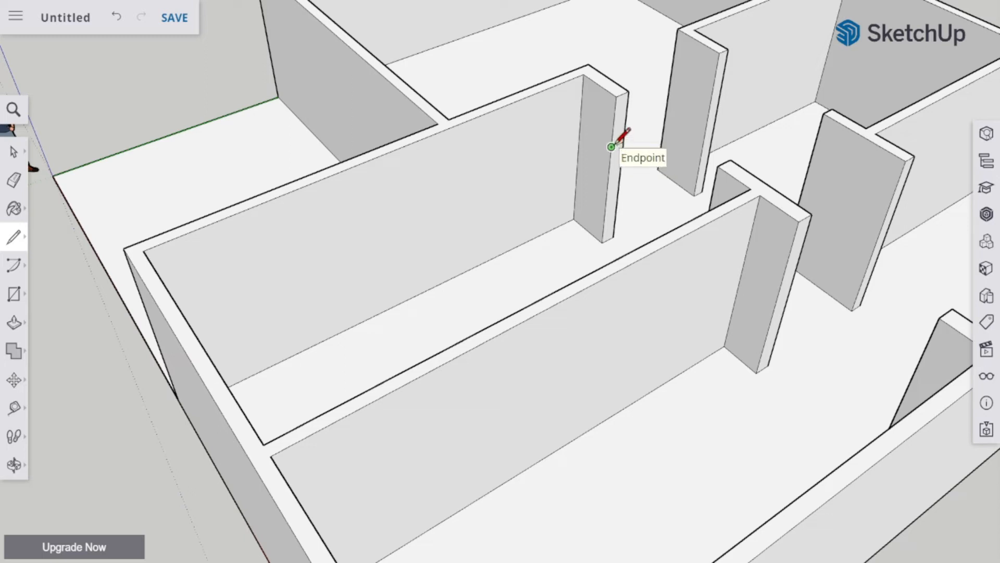
left_click(149, 57)
left_click(116, 16)
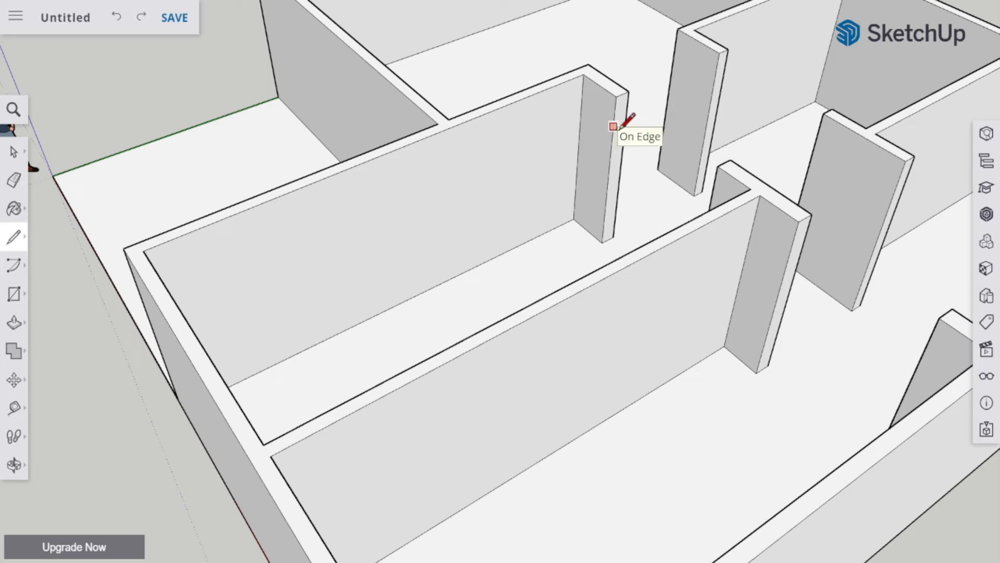
left_click(632, 119)
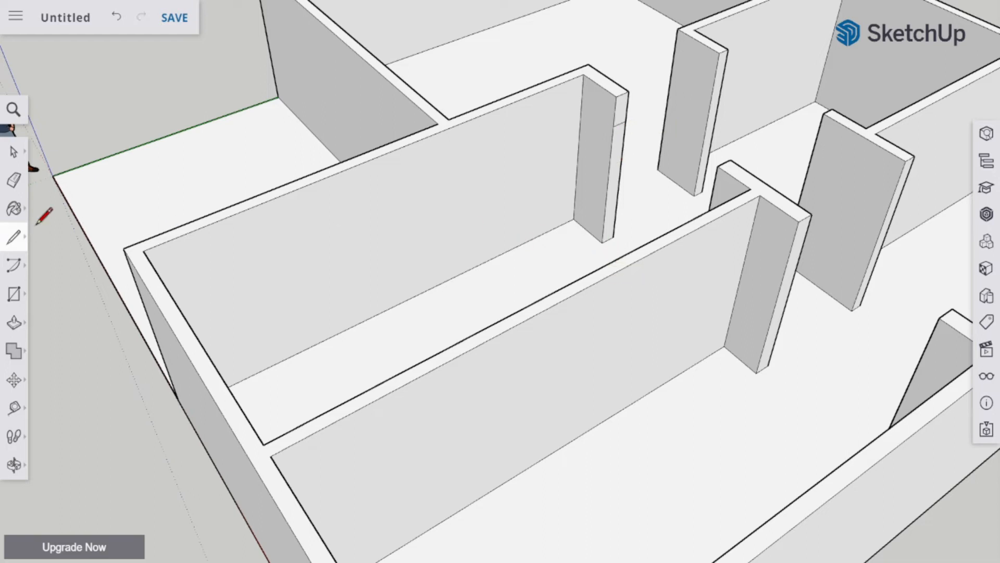
Push/Pull the small face above the line across the first doorway to the opposite wall end, forming a header
left_click(14, 322)
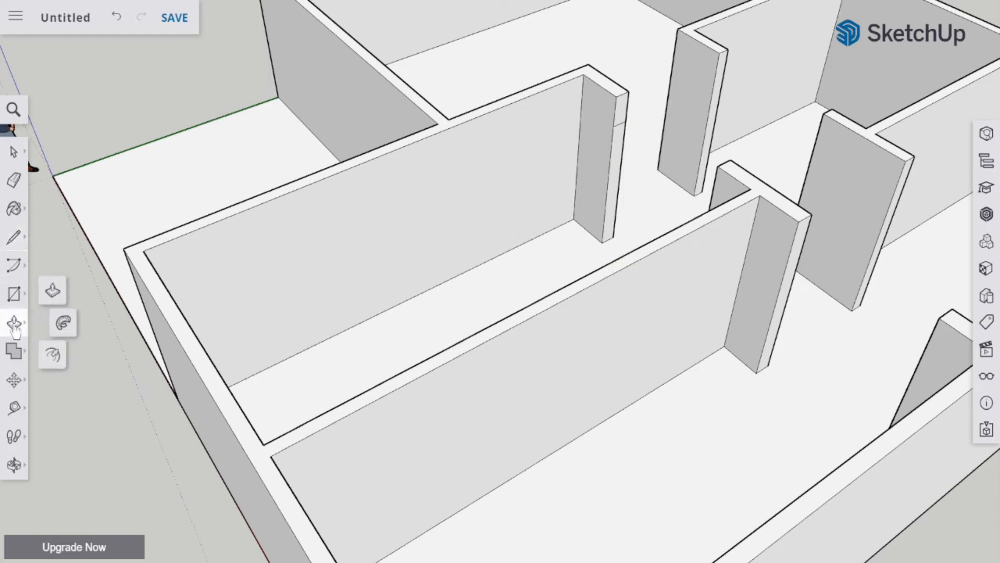
left_click(53, 291)
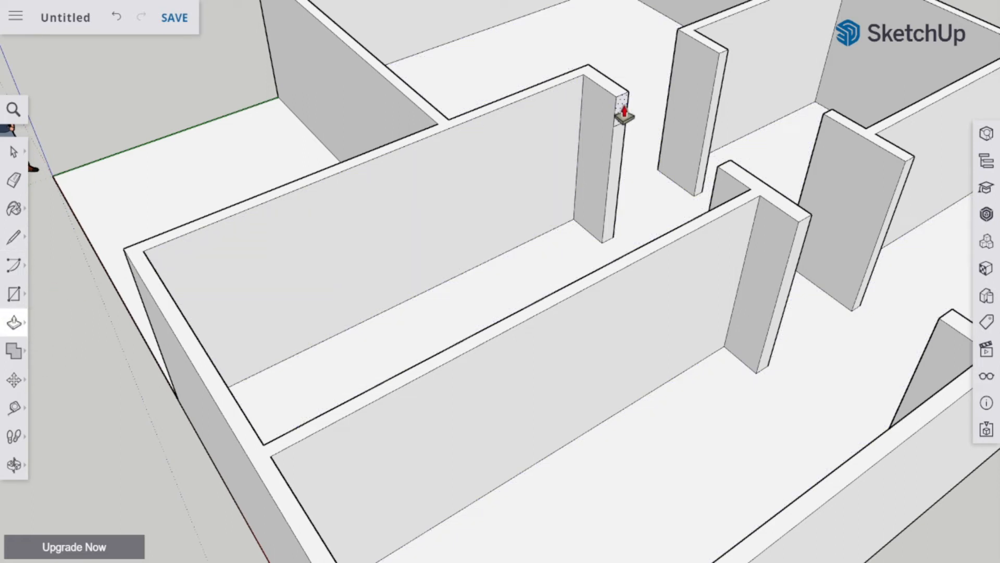
left_click(622, 114)
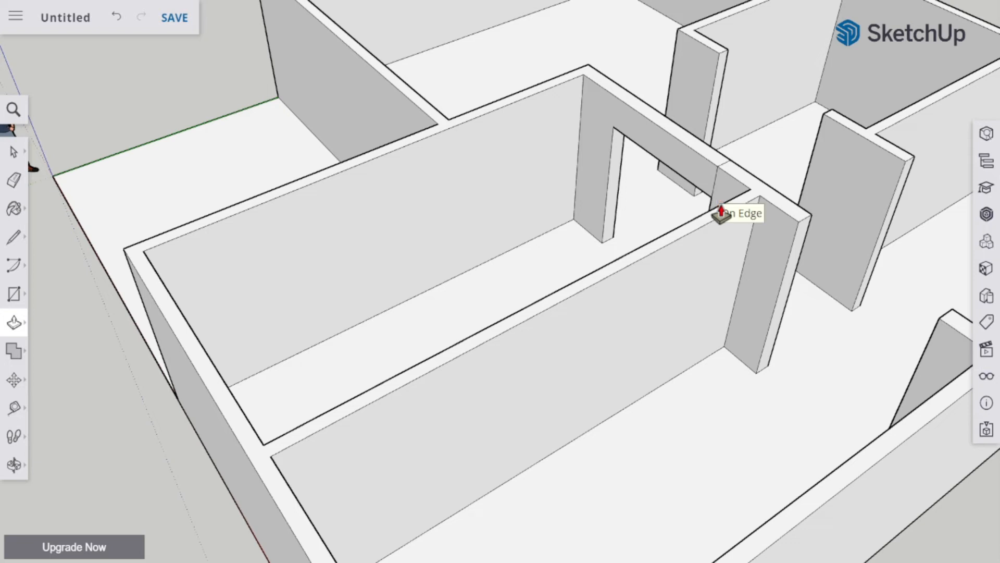
Delete the leftover seam lines beside the first doorway's header on both the corridor side and the room side
left_click(16, 464)
left_click_drag(653, 202, 306, 293)
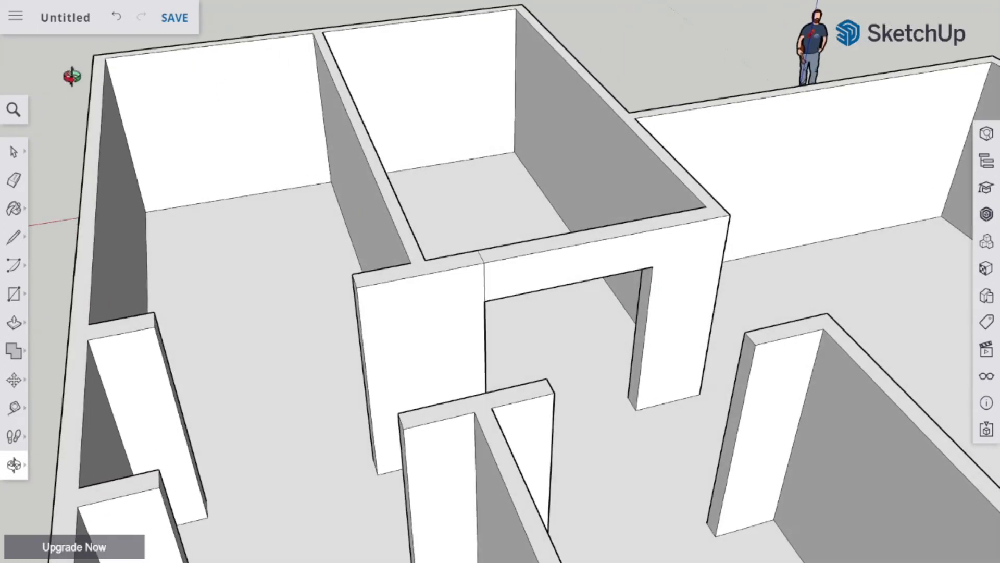
left_click(13, 151)
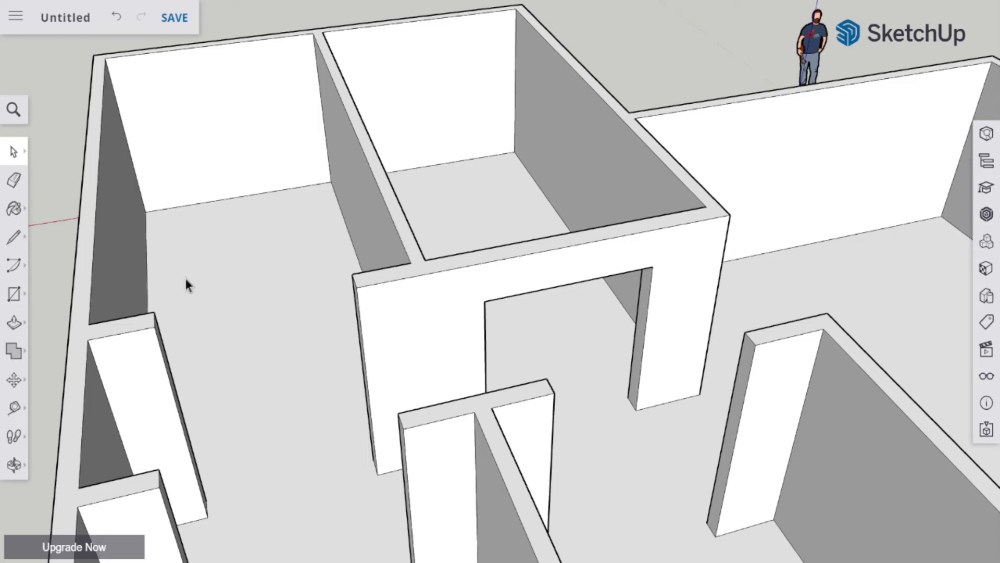
left_click(14, 464)
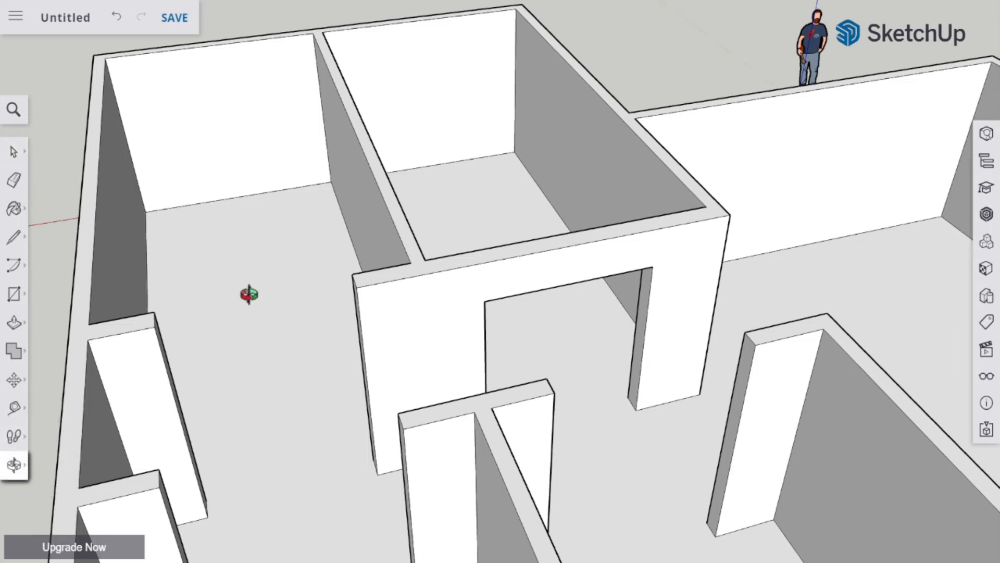
left_click_drag(246, 292, 869, 332)
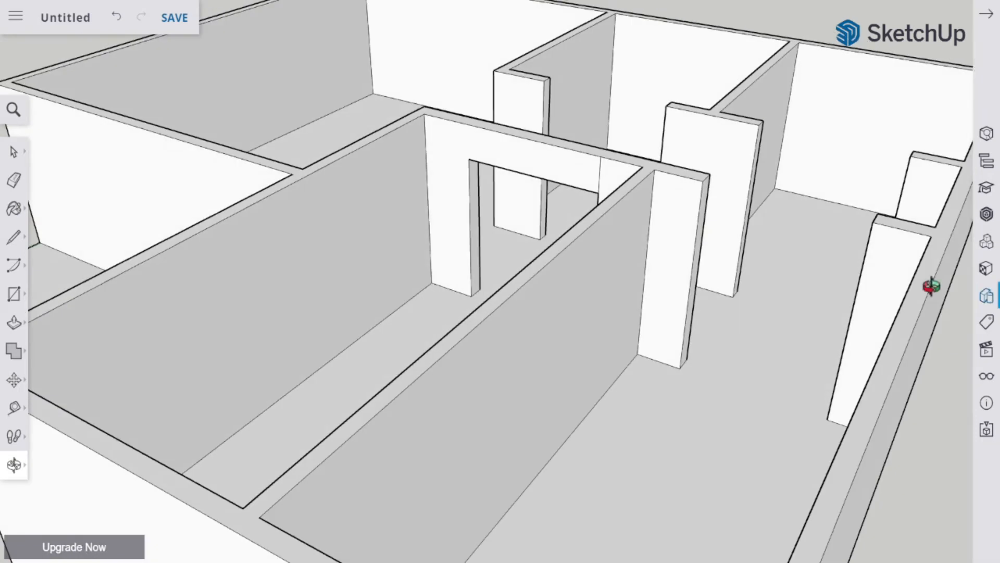
left_click(986, 296)
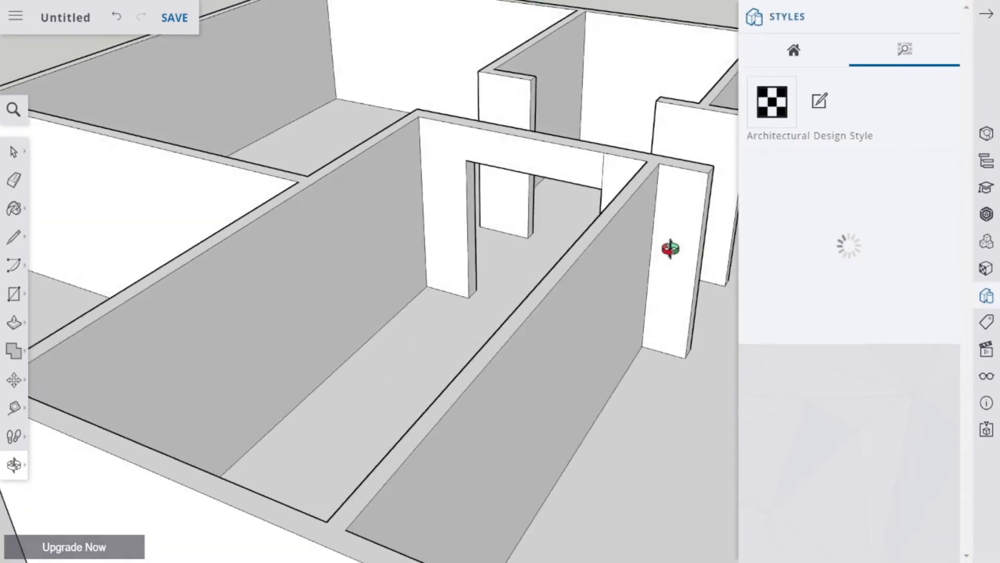
left_click_drag(684, 240, 670, 139)
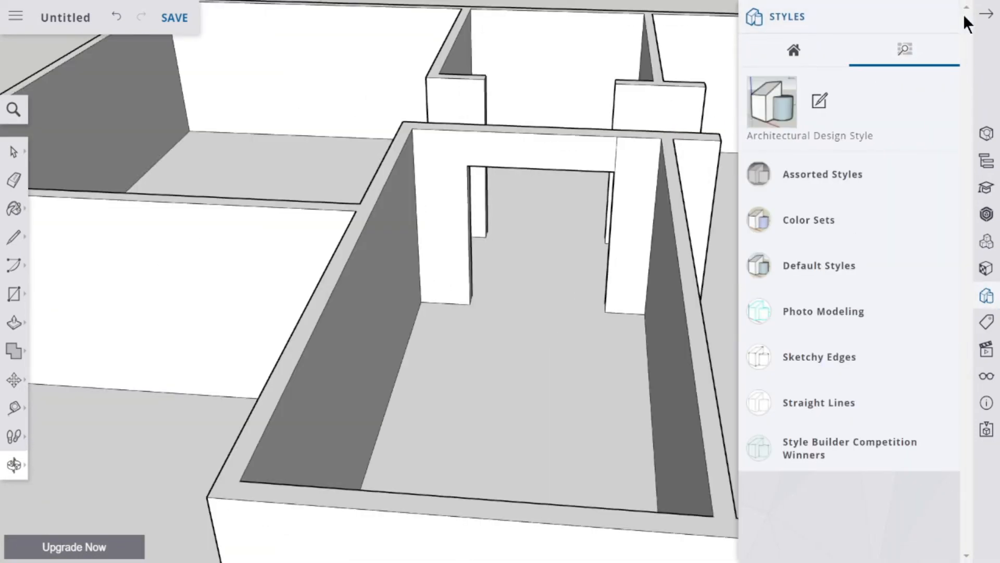
left_click(985, 14)
left_click(14, 151)
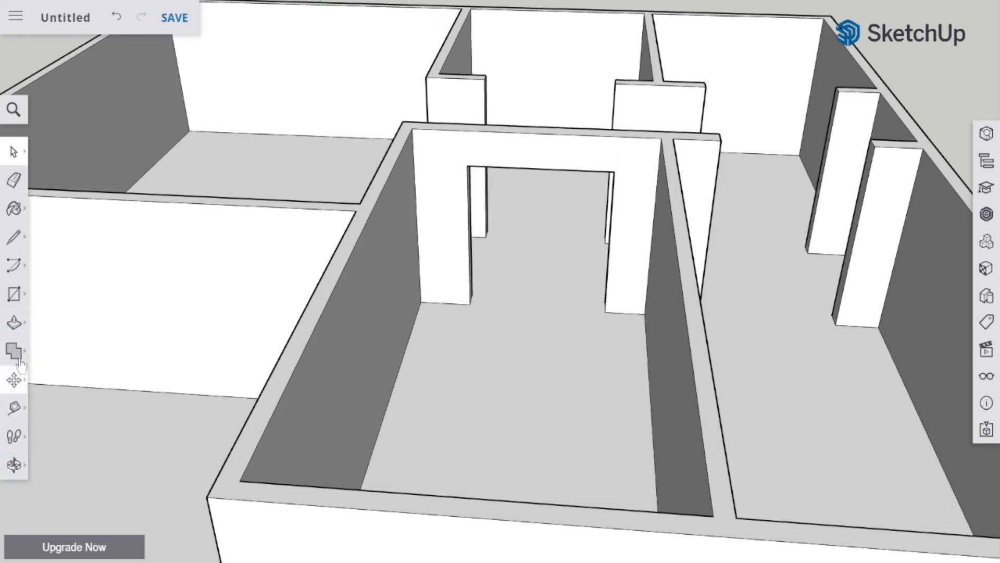
Mark a header line on the jamb of the facing doorway across the corridor and Push/Pull its upper face across the opening
left_click(14, 464)
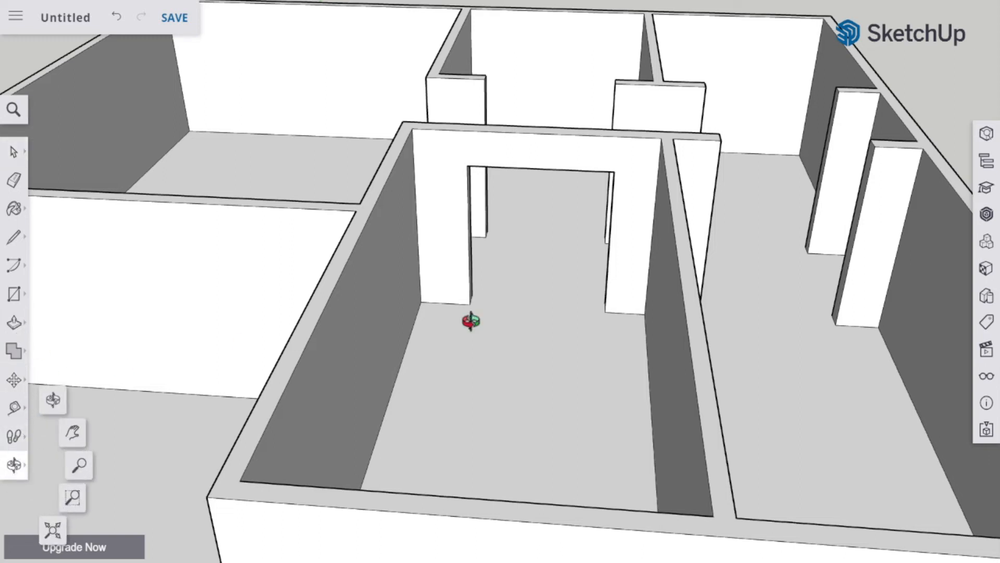
left_click_drag(471, 321, 516, 333)
left_click_drag(452, 342, 580, 265)
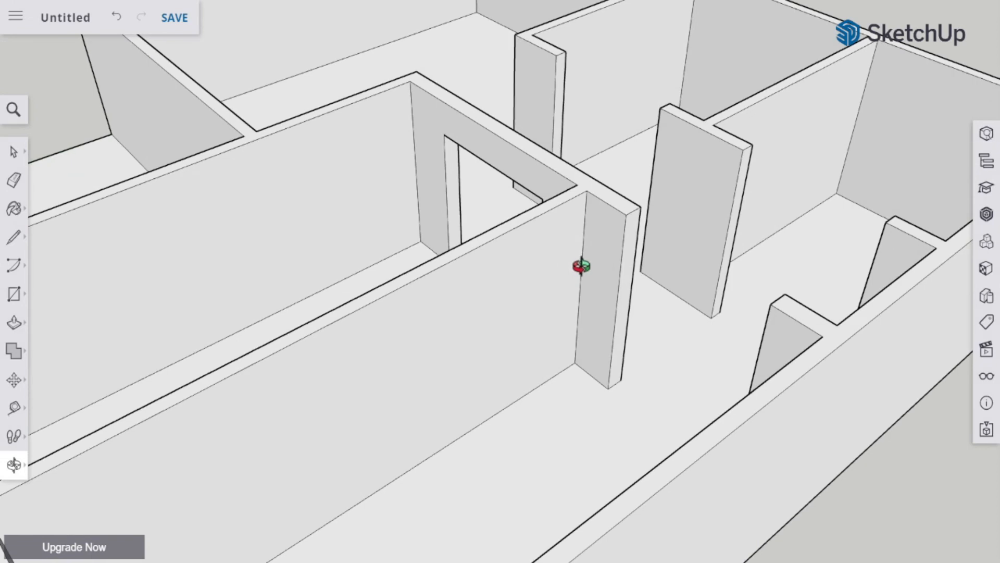
left_click(13, 237)
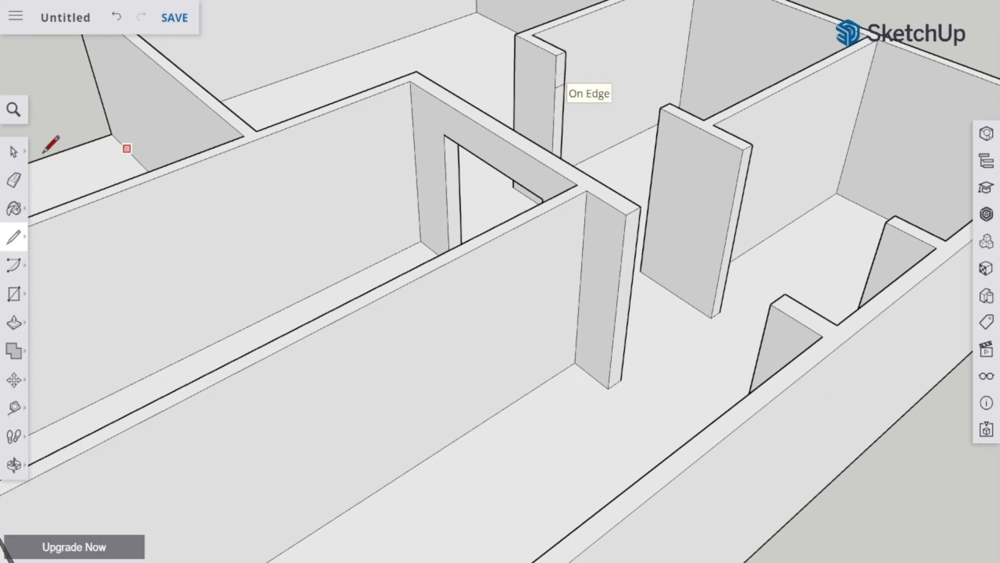
left_click(14, 322)
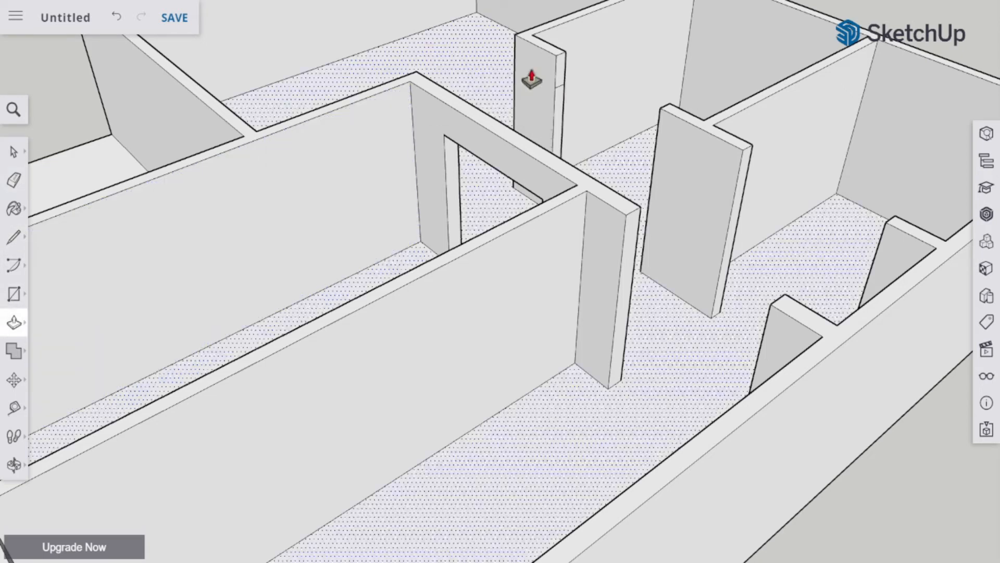
left_click(561, 67)
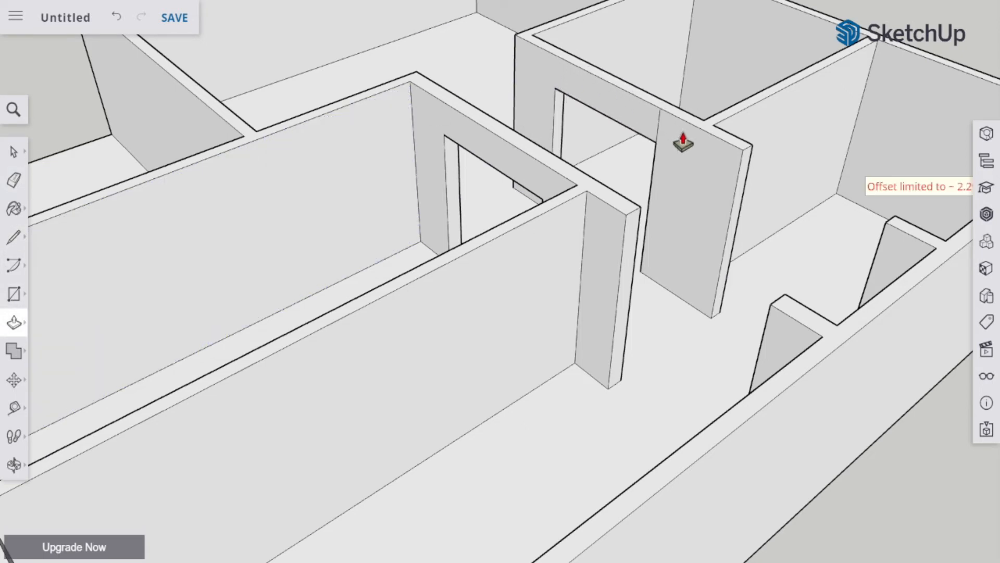
Create a header over the near corridor wall's doorway by the outer side wall, with a jamb line and Push/Pull across the opening
left_click(14, 236)
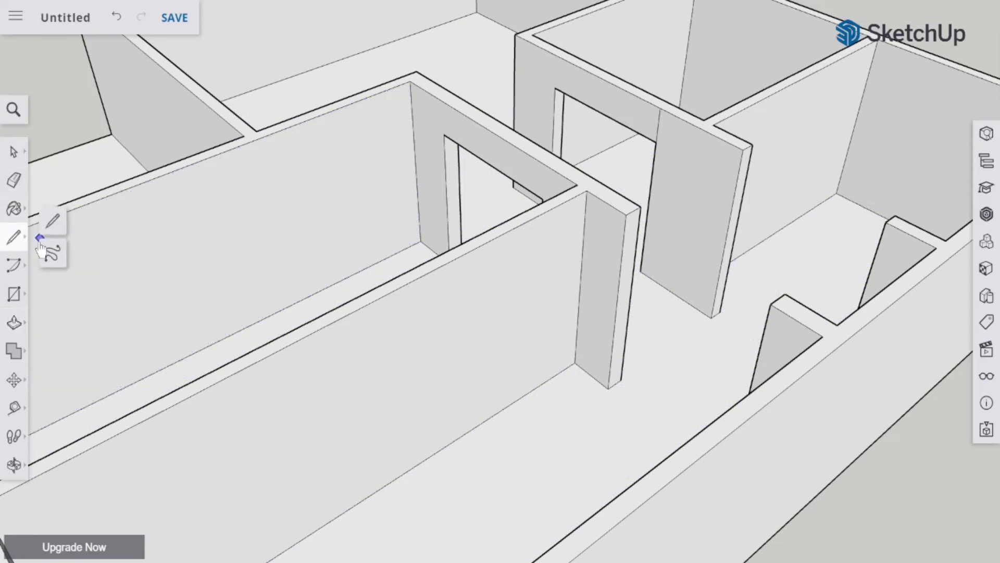
left_click(622, 251)
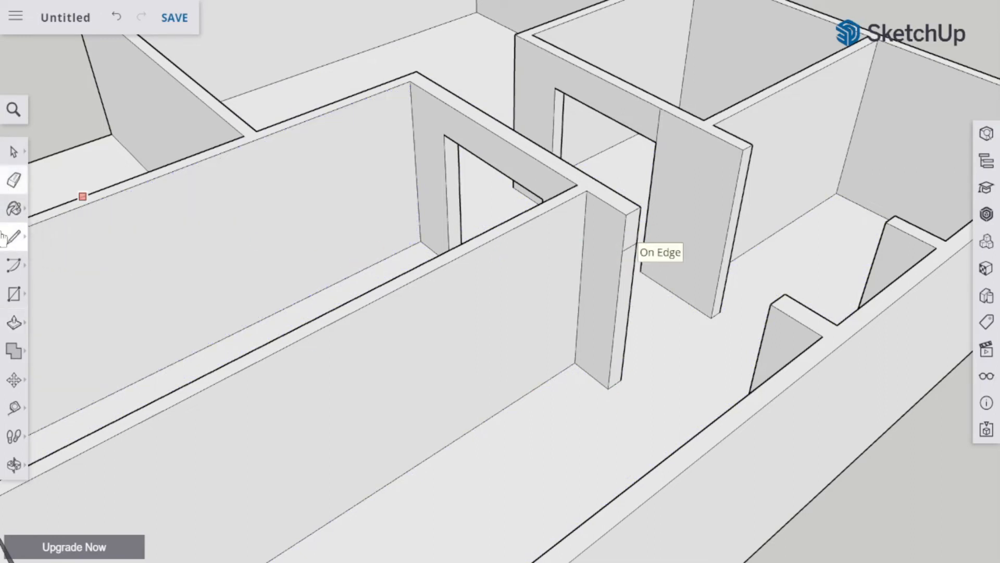
left_click(14, 322)
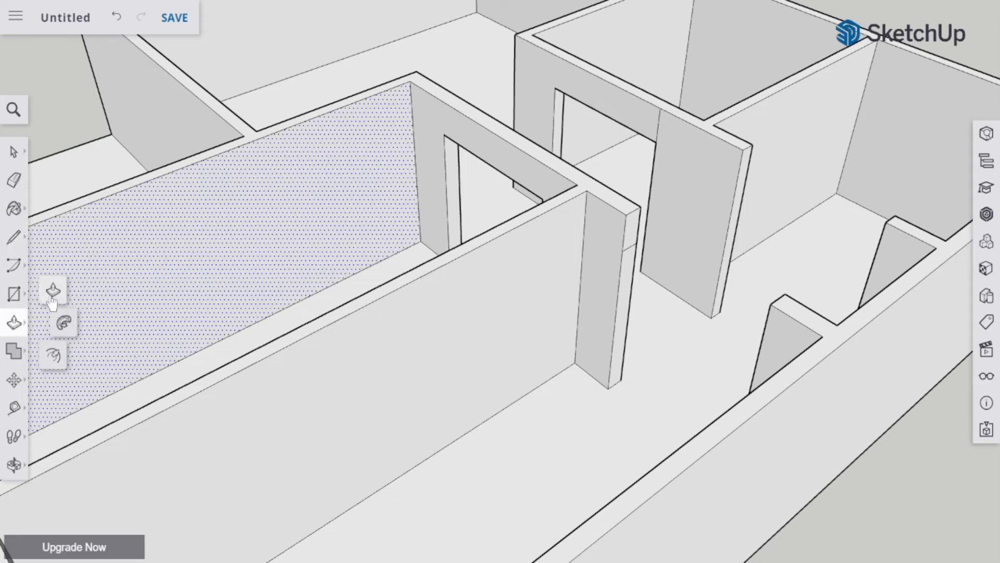
left_click(634, 236)
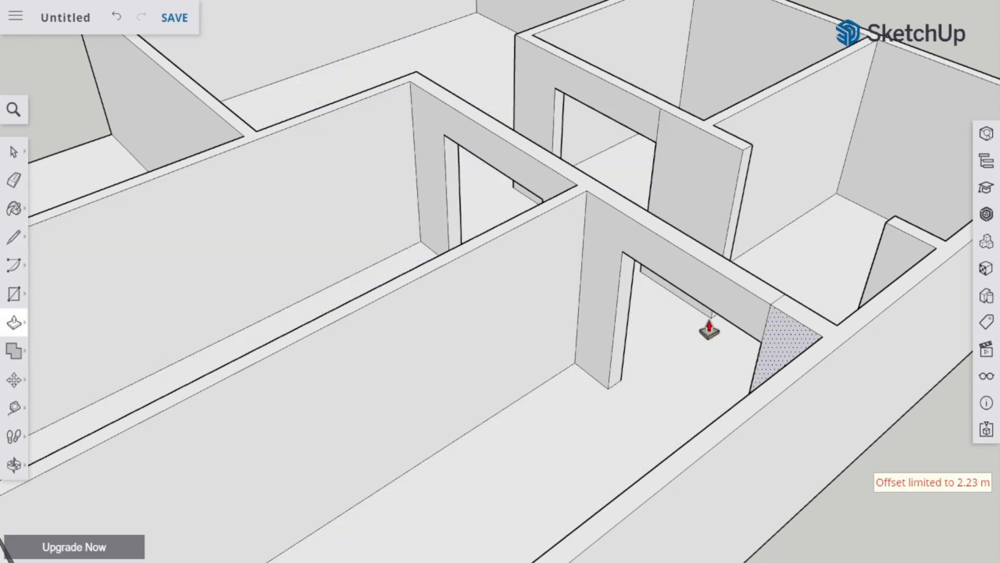
Create a header over the far corridor wall's doorway by the outer side wall, with a jamb line and Push/Pull across the opening
left_click(14, 237)
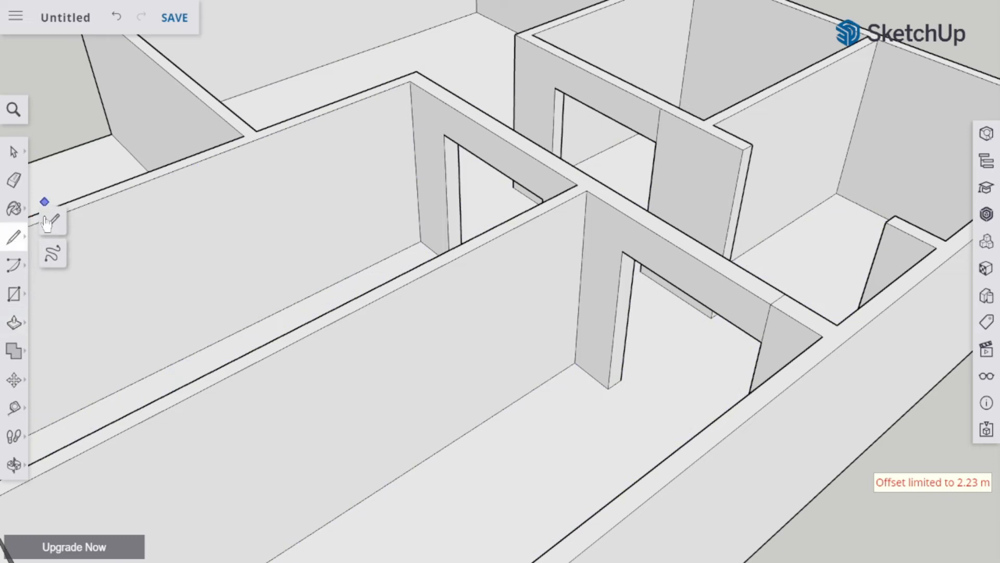
left_click(46, 222)
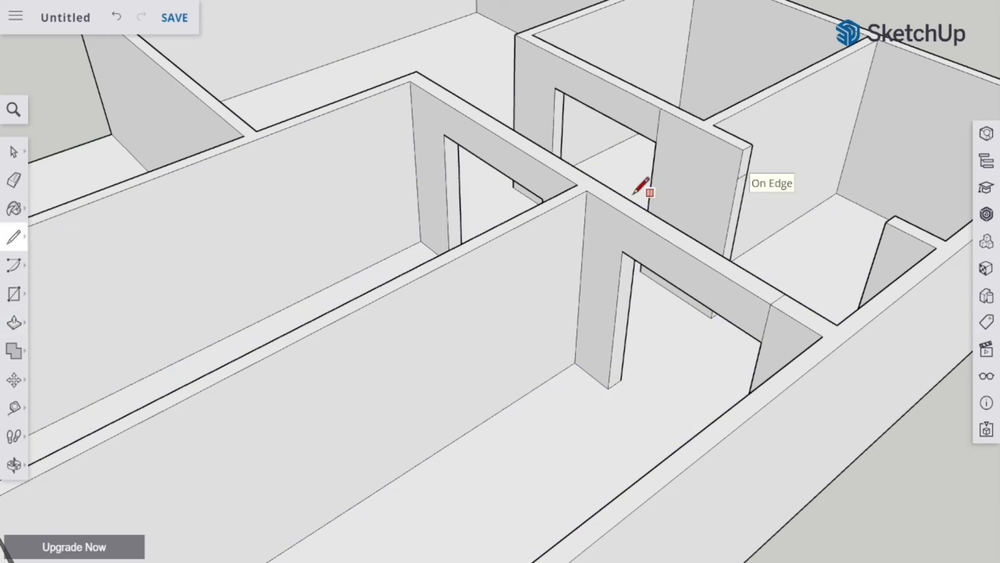
left_click(14, 322)
left_click(749, 162)
left_click(742, 242)
Delete the leftover seam lines beside the new door headers on both sides of the corridor walls
key("space")
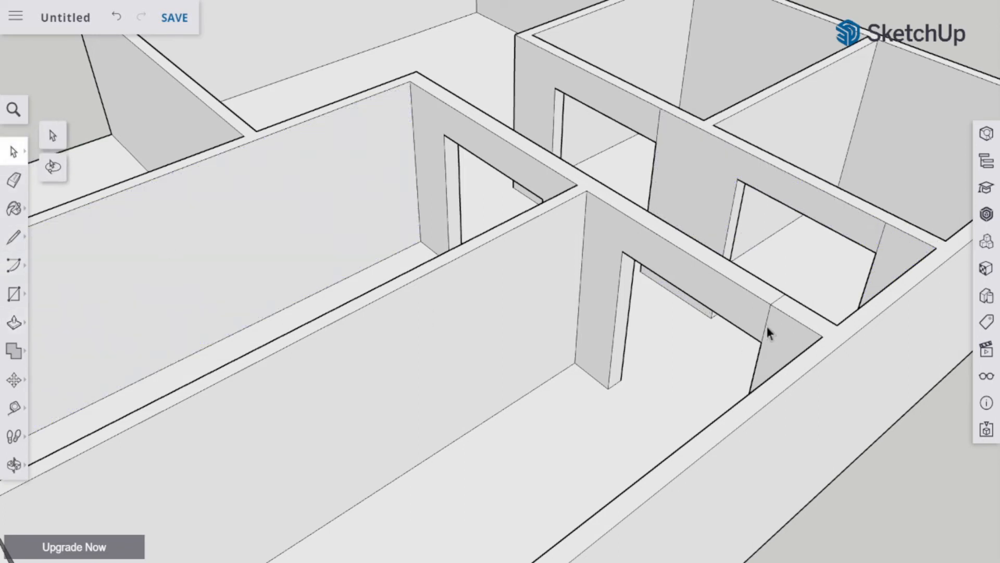
left_click(768, 329)
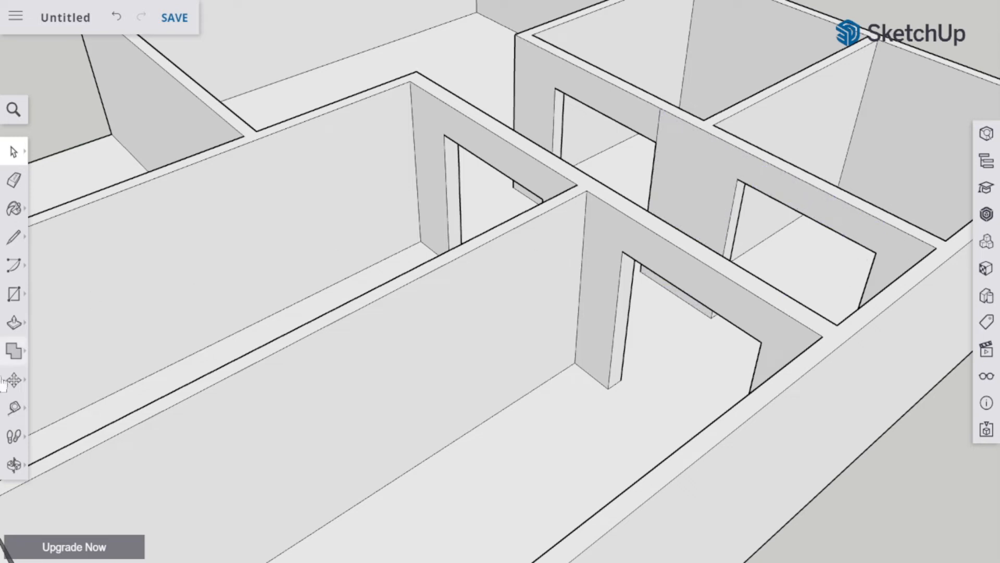
left_click(14, 464)
left_click_drag(796, 309, 409, 331)
left_click(14, 151)
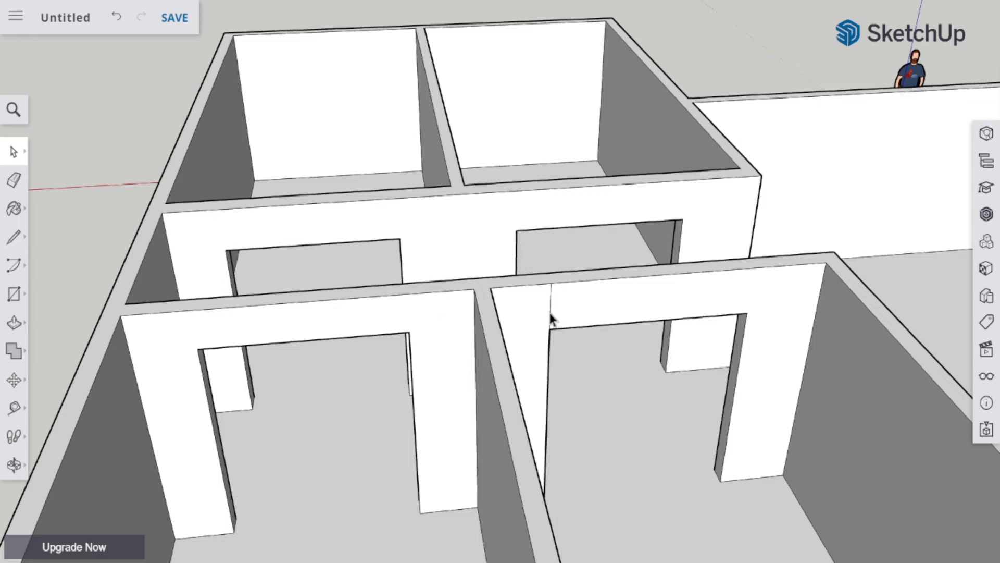
left_click(14, 464)
left_click(53, 400)
left_click_drag(217, 443, 167, 430)
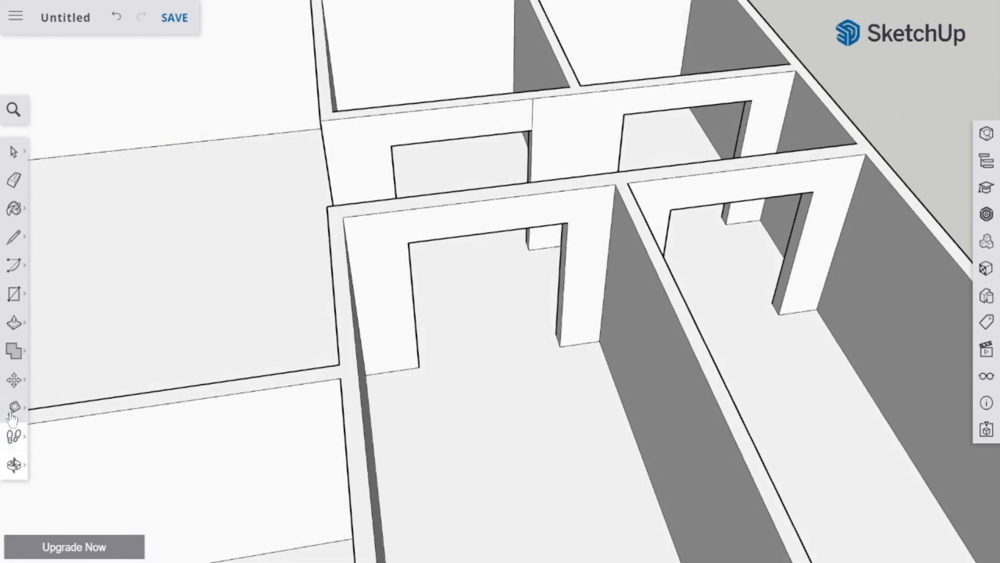
Draw a doorway rectangle near the middle of the large room's blank front partition wall, rising from its floor edge
left_click(14, 464)
left_click(74, 433)
left_click_drag(178, 360, 529, 85)
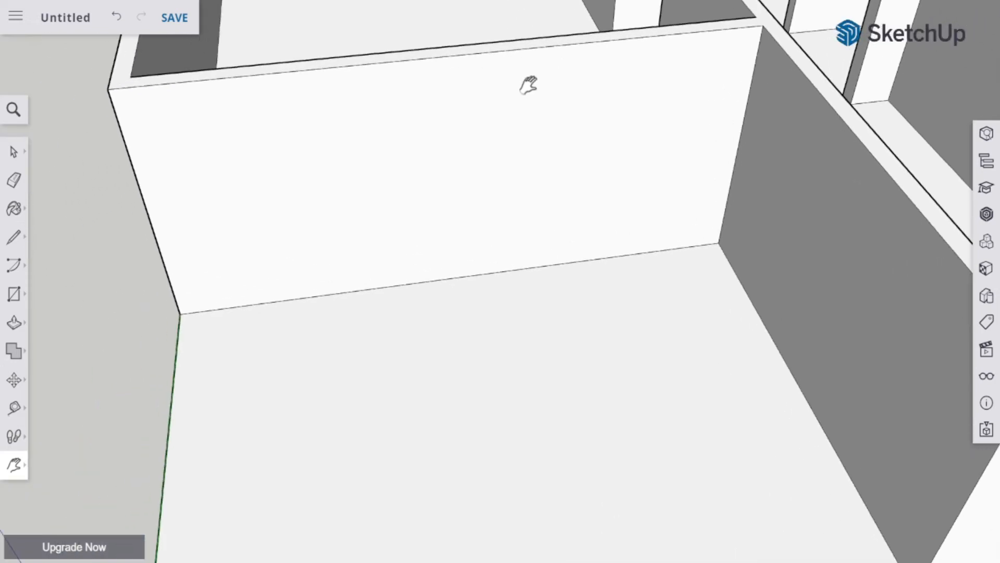
left_click_drag(503, 162, 616, 267)
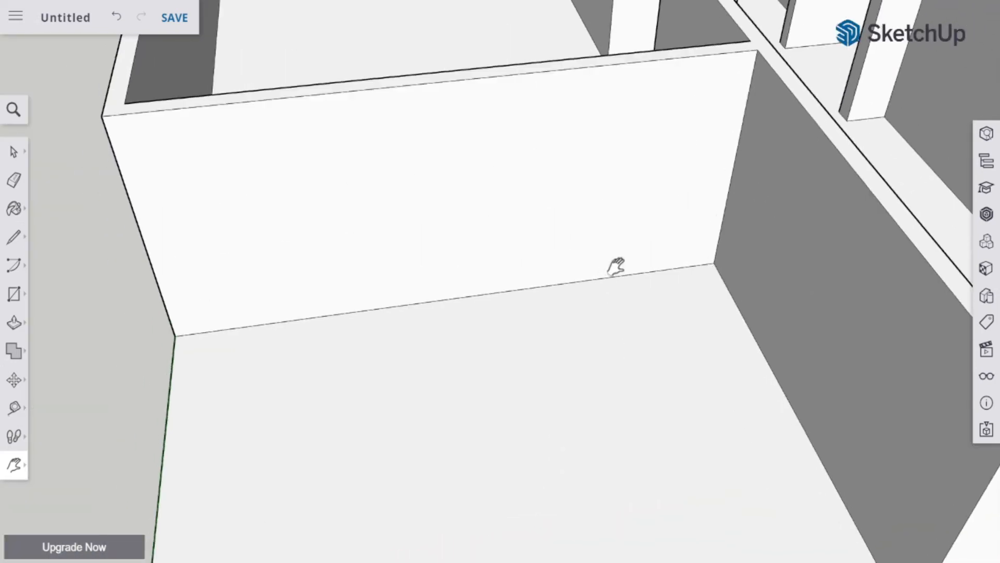
left_click(14, 293)
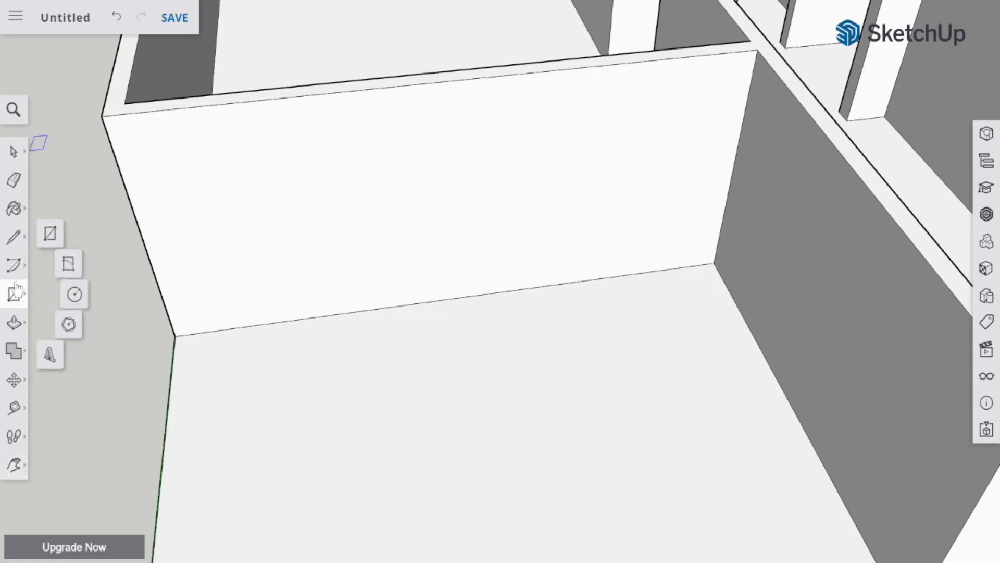
left_click(50, 240)
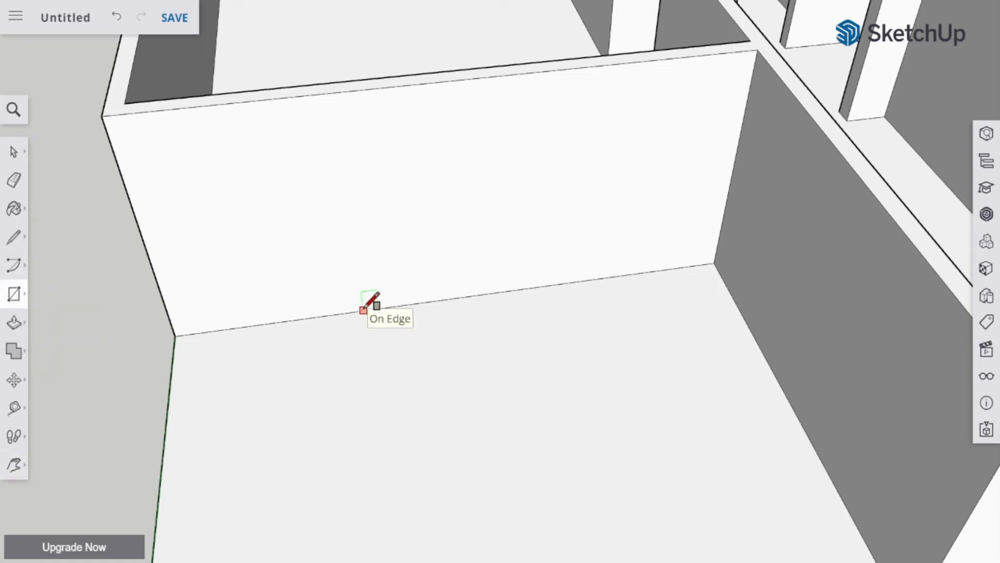
left_click(363, 310)
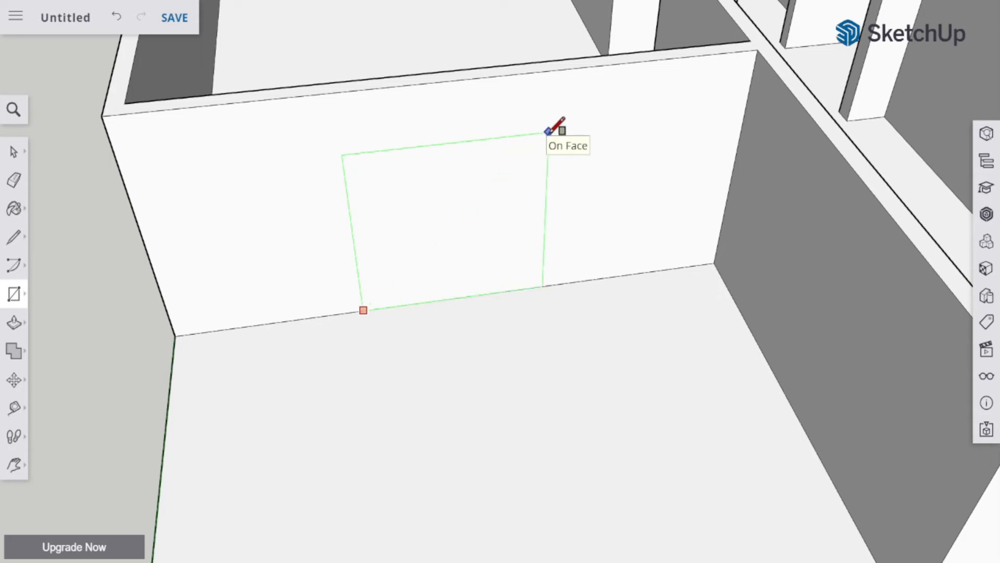
left_click(547, 133)
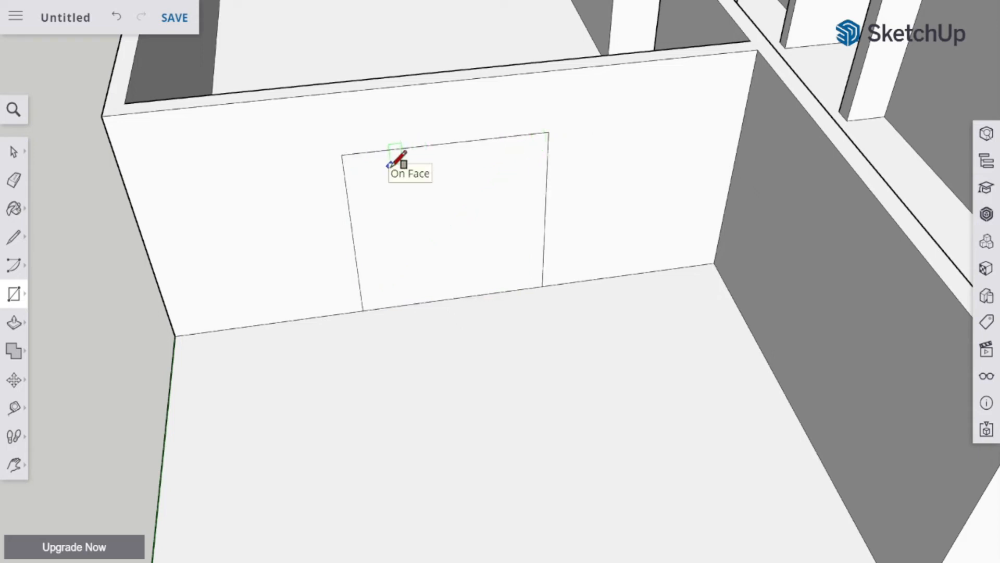
Push/Pull the new doorway rectangle through the partition's full thickness to cut the opening
left_click(14, 323)
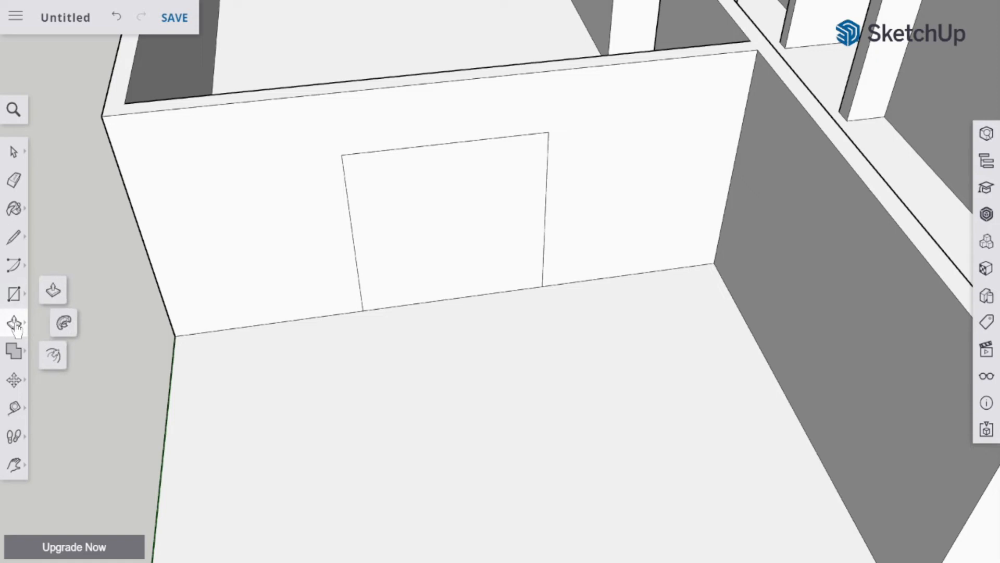
left_click(54, 292)
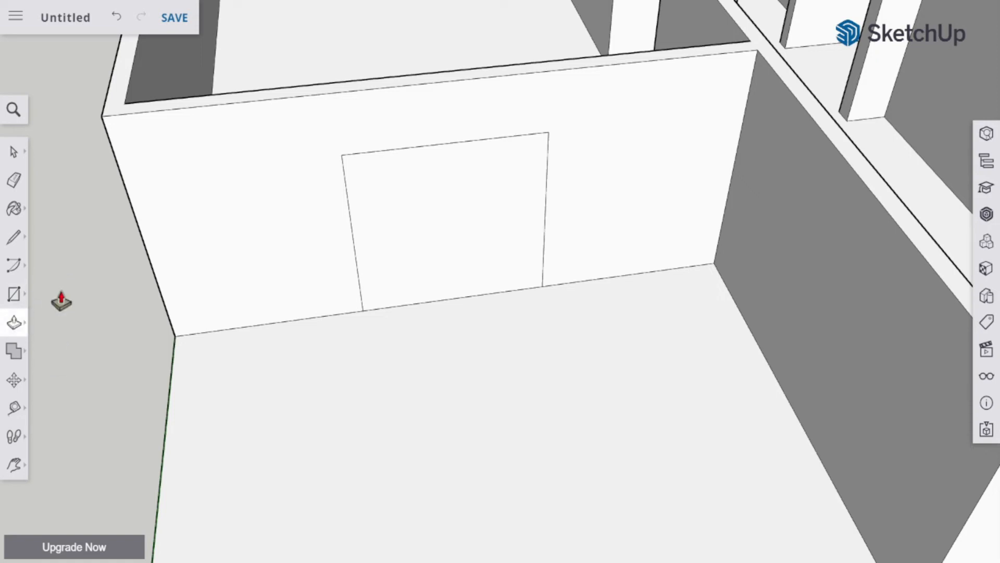
left_click(430, 262)
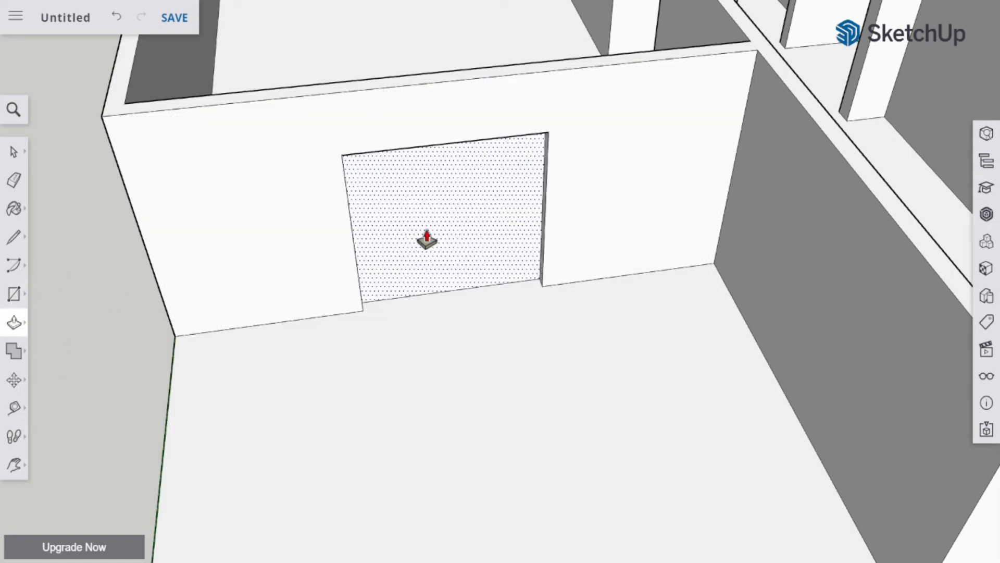
left_click(433, 175)
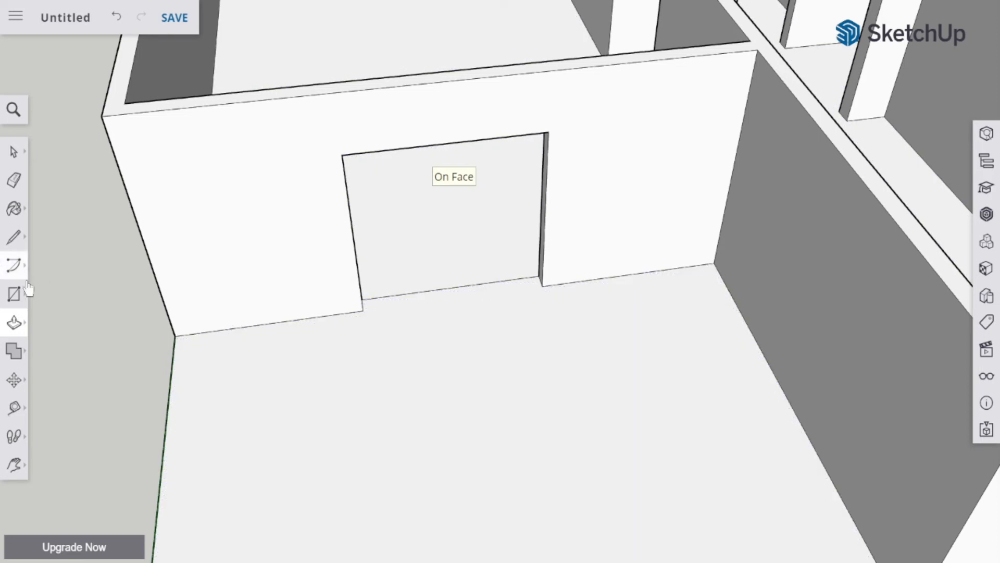
Examine the new doorway and the surrounding rooms from other angles
left_click(14, 436)
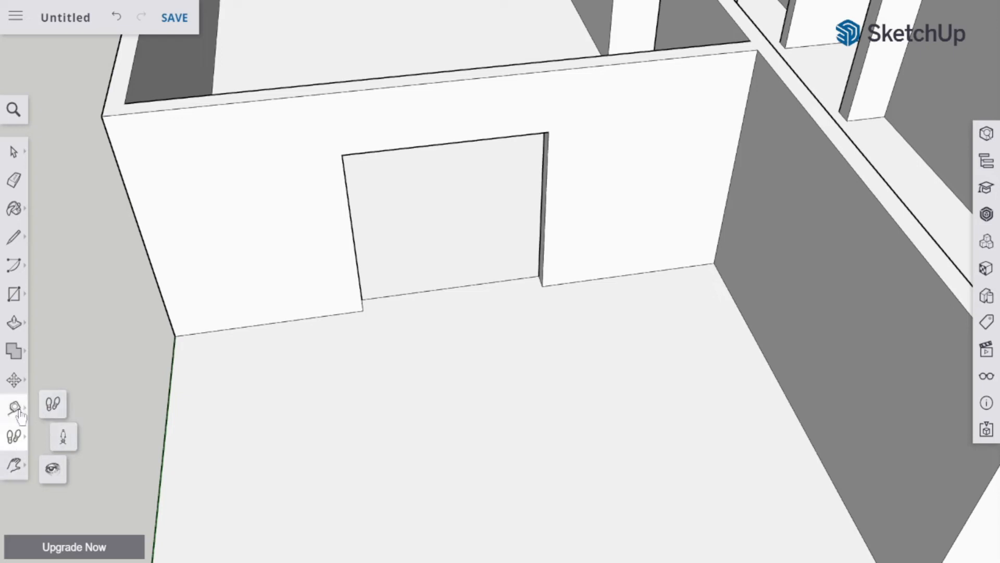
left_click(20, 439)
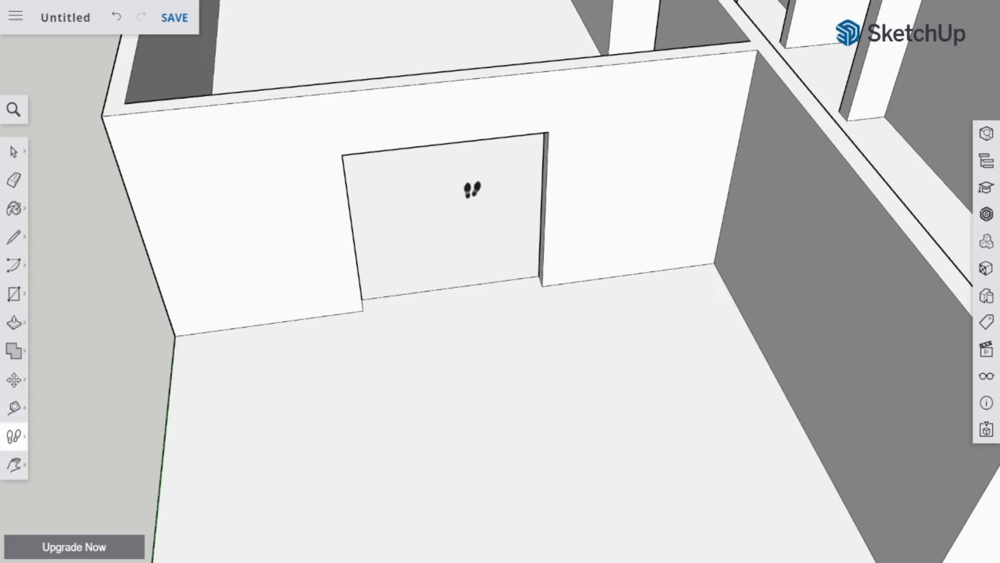
left_click(14, 464)
left_click(53, 399)
left_click_drag(652, 413, 626, 250)
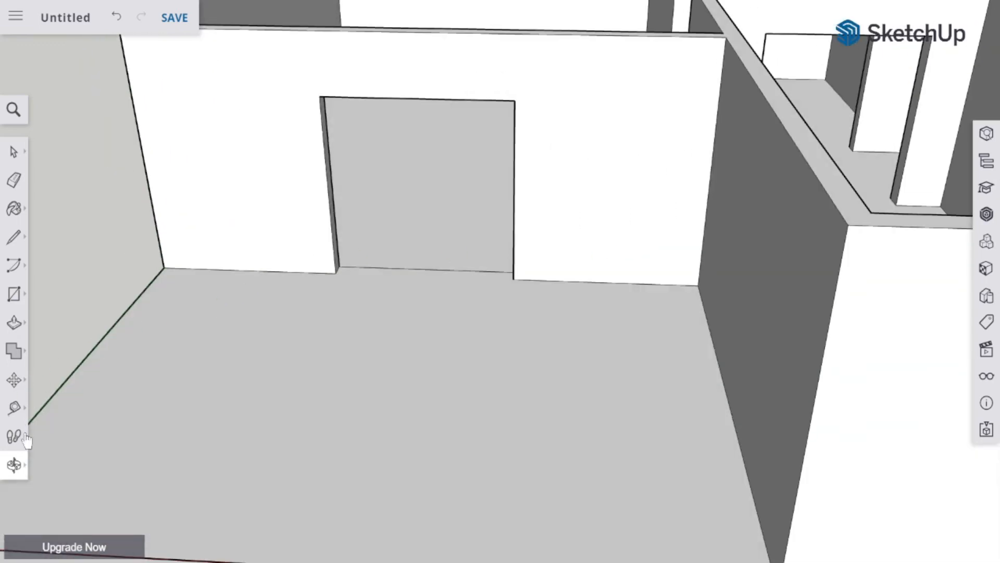
left_click(24, 469)
left_click(73, 431)
left_click_drag(342, 404, 397, 340)
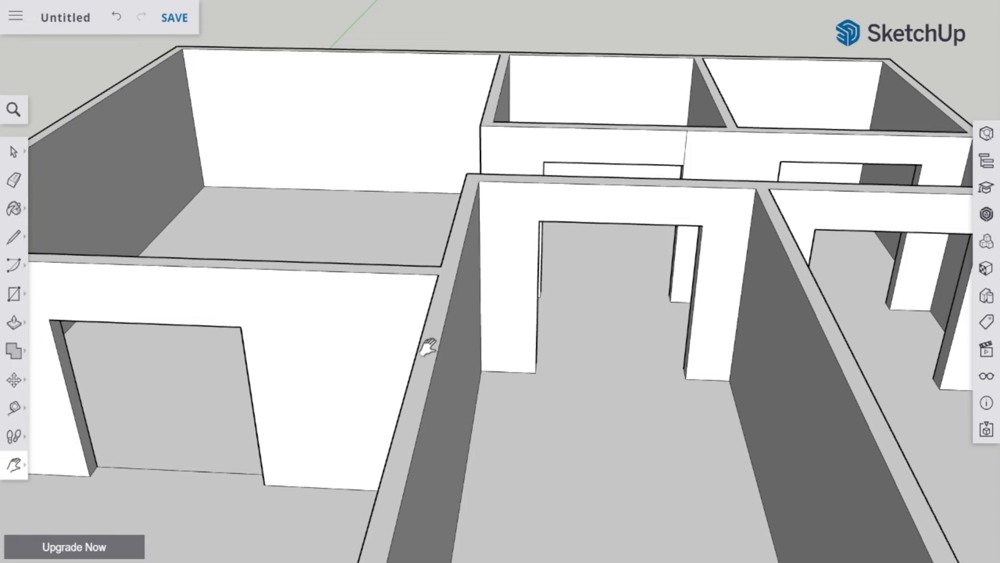
left_click_drag(573, 351, 423, 407)
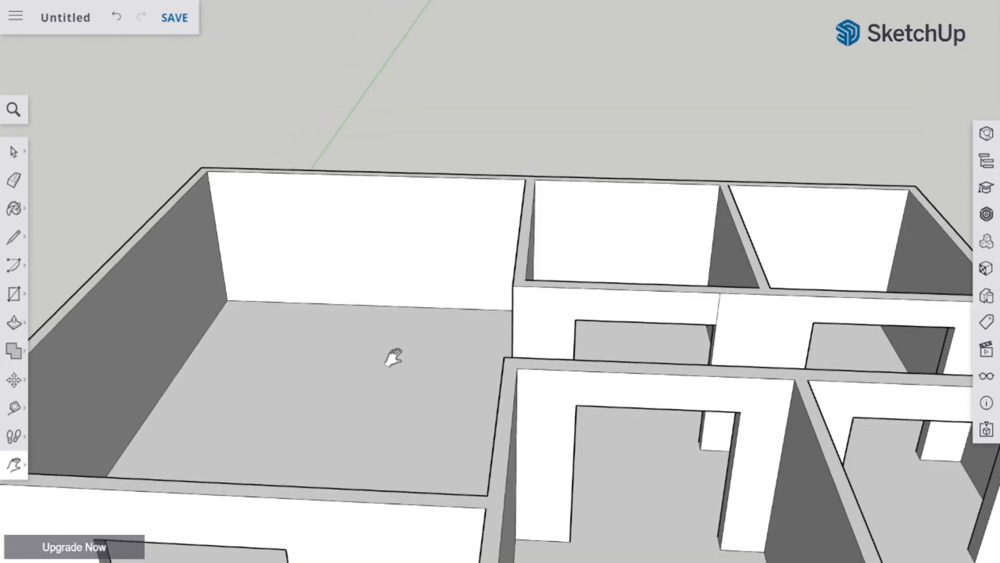
Paint the floor with Carpet Berber Multi from the carpet, fabrics and wallpaper materials
left_click(983, 270)
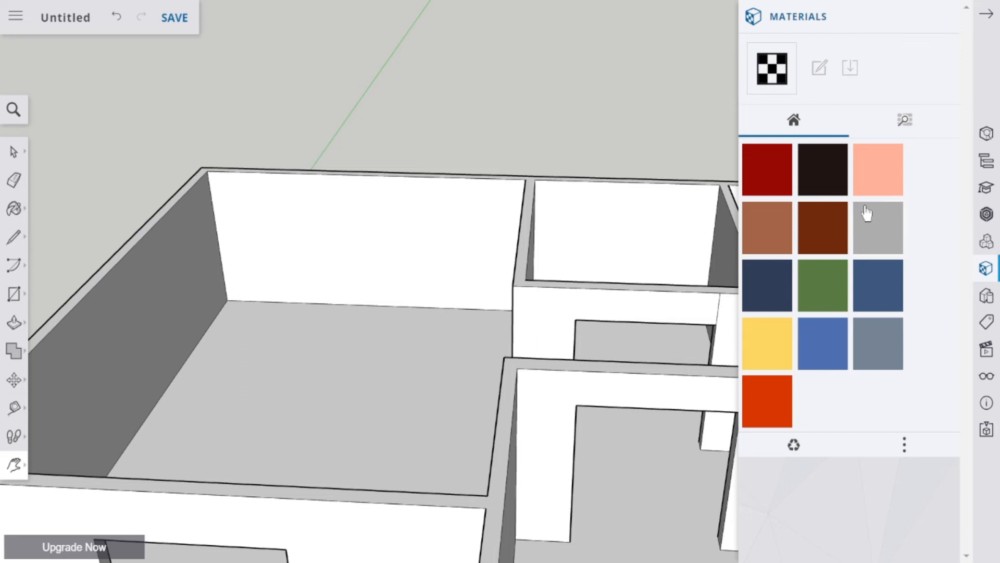
left_click(907, 121)
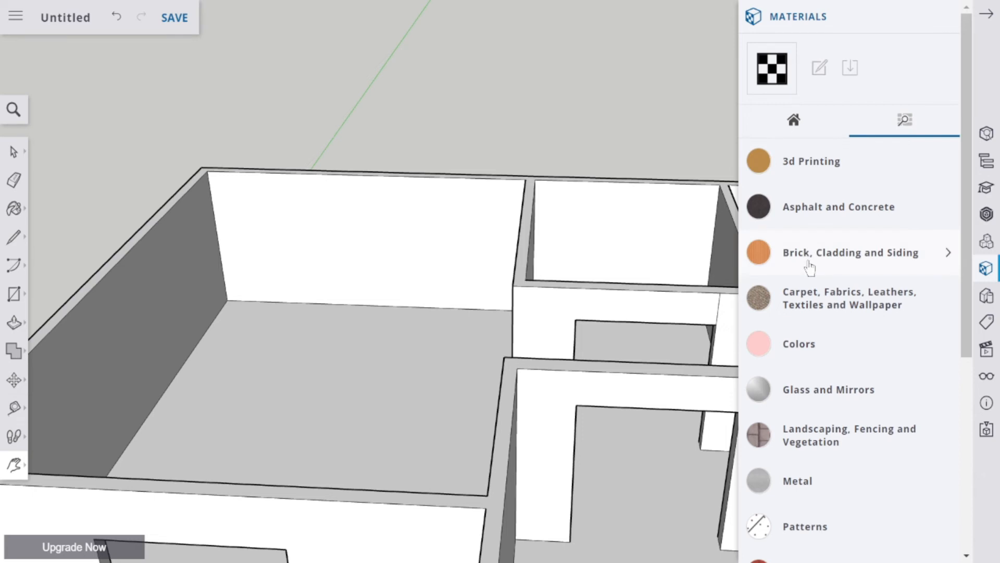
left_click(816, 307)
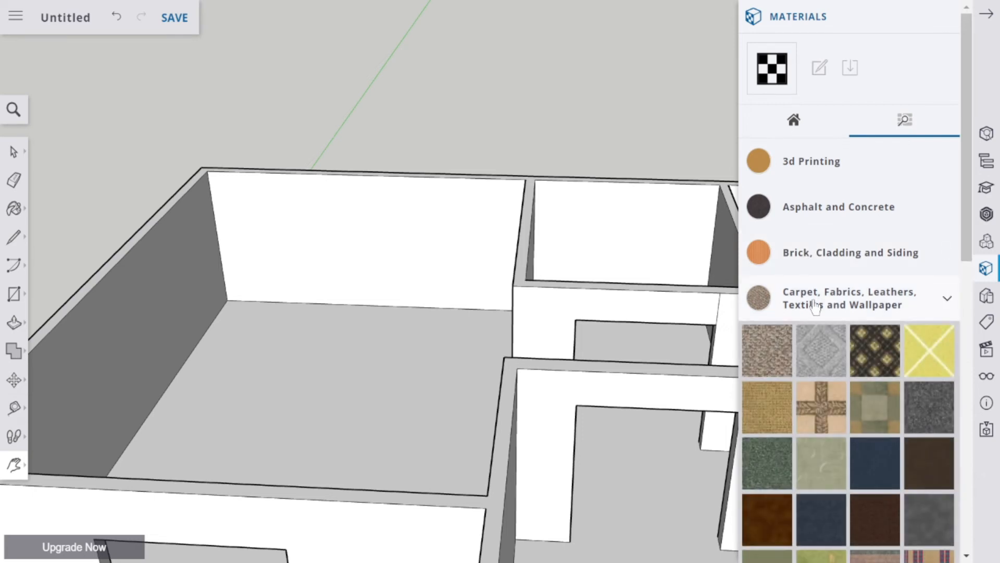
left_click(770, 350)
left_click(474, 359)
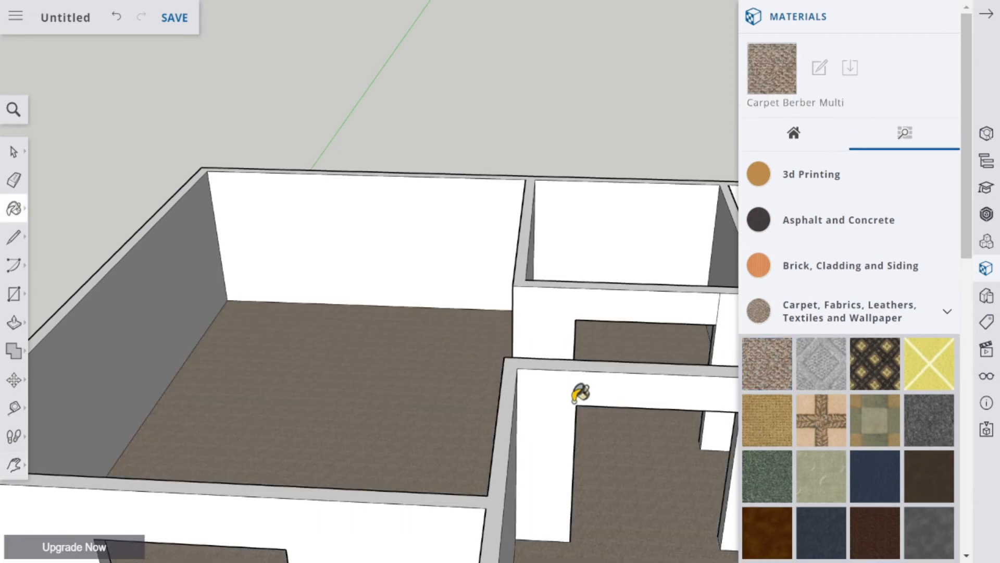
Try Carpet Diamond Yellow and Carpet Pattern Leaf Squares Tan as floor materials
left_click(928, 363)
left_click(350, 367)
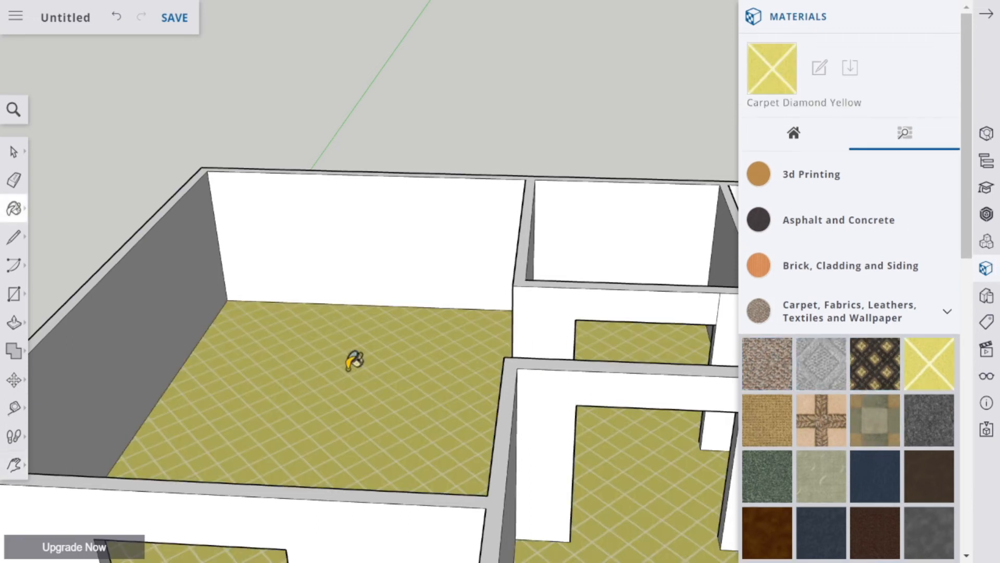
left_click(825, 439)
left_click(263, 356)
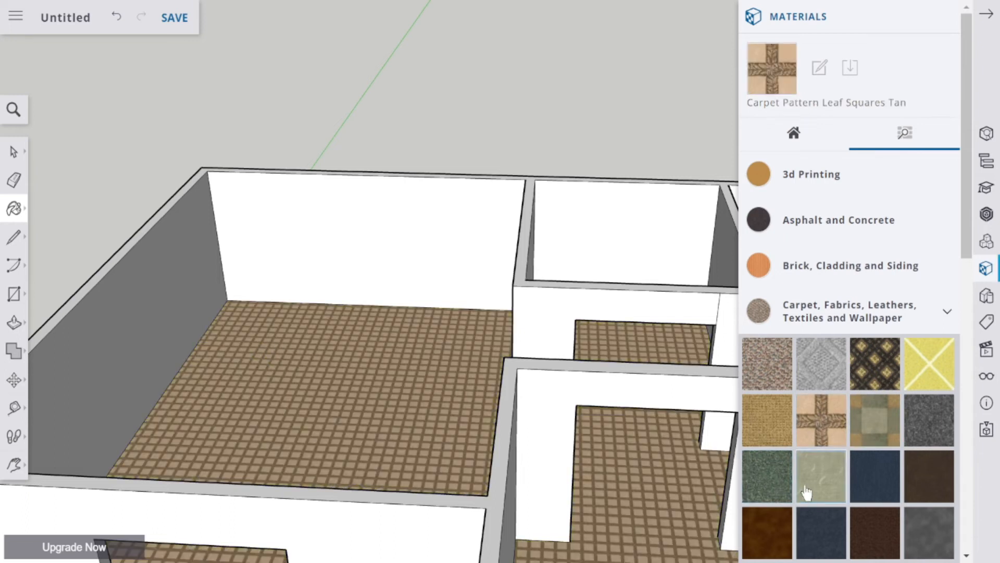
Paint the floor with Textile Rug Stripes from the carpet and fabrics collection and close the materials browser
scroll(881, 440, "down", 3)
scroll(867, 474, "down", 3)
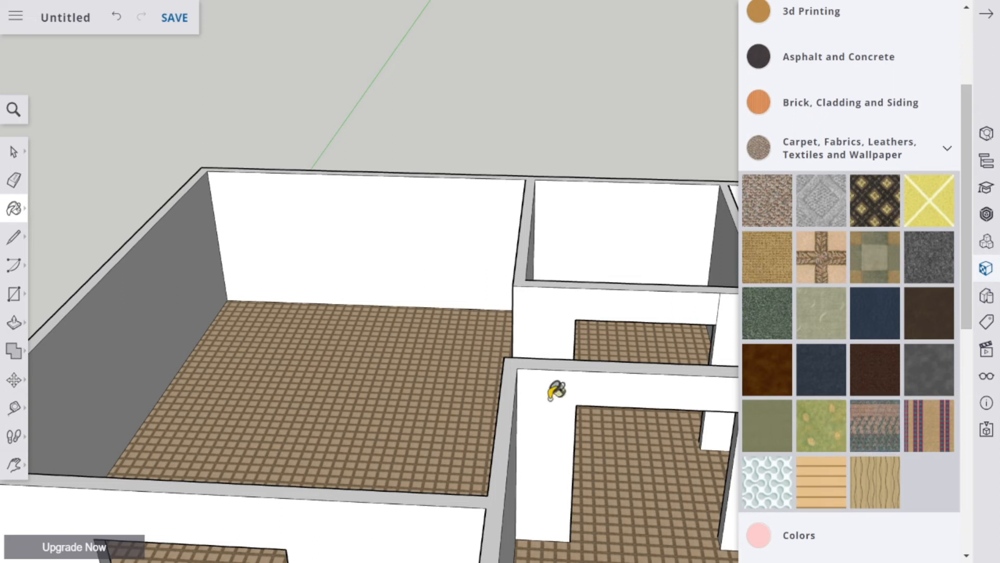
left_click(443, 380, "shift")
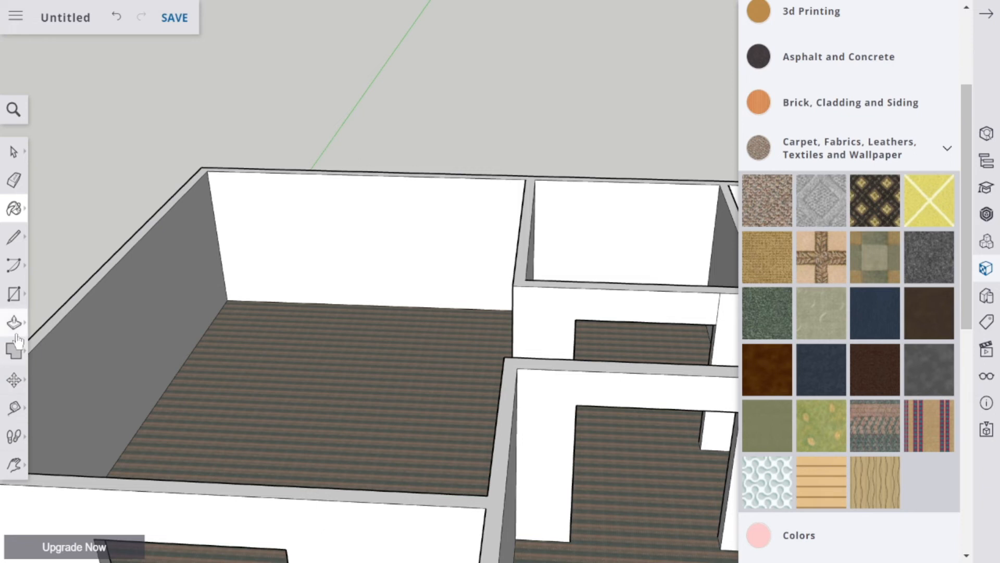
scroll(917, 67, "up", 3)
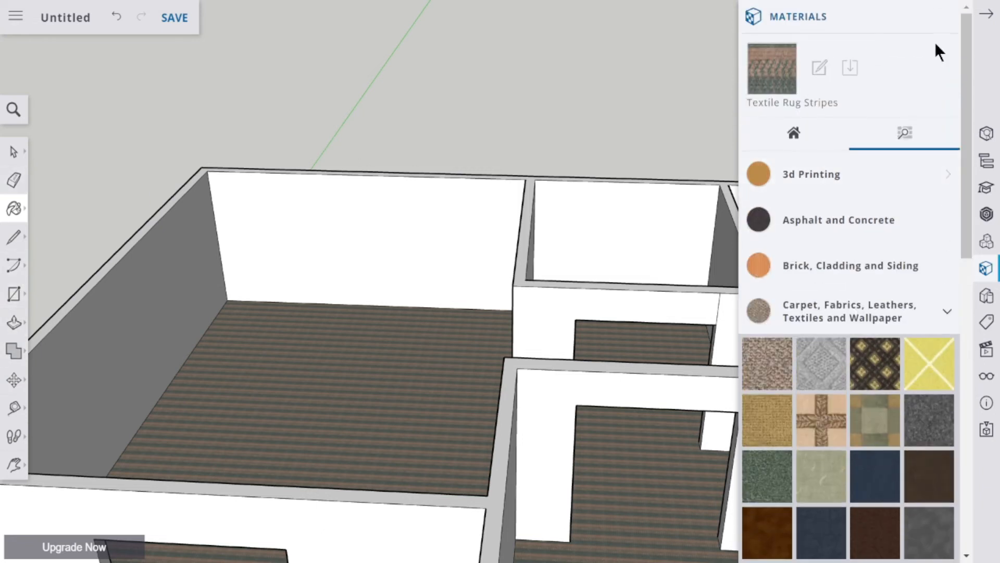
left_click(986, 14)
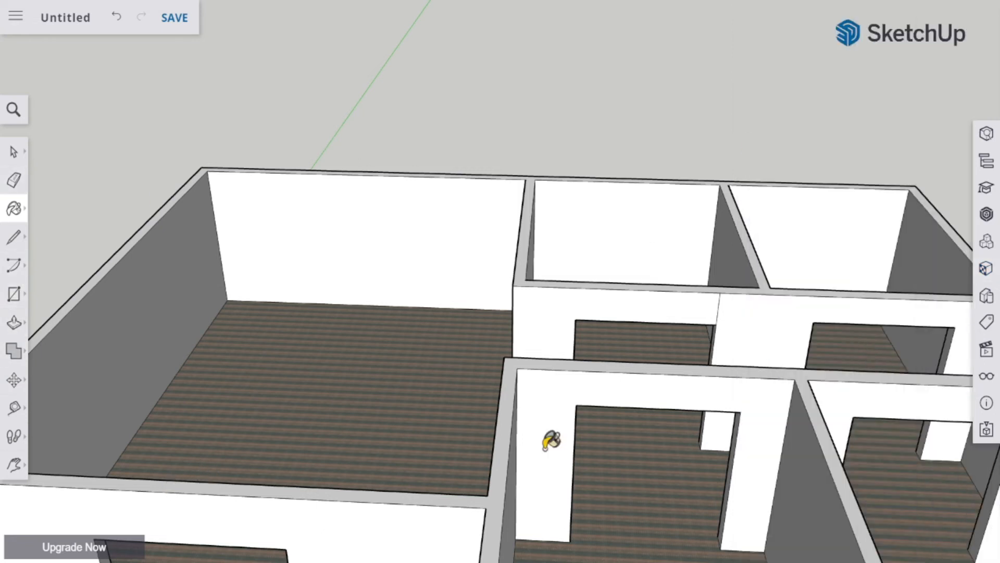
Try a floor line across the corridor-side threshold of the near corridor wall's doorway closest to the large room, and undo it
left_click(18, 242)
left_click(50, 219)
left_click(14, 463)
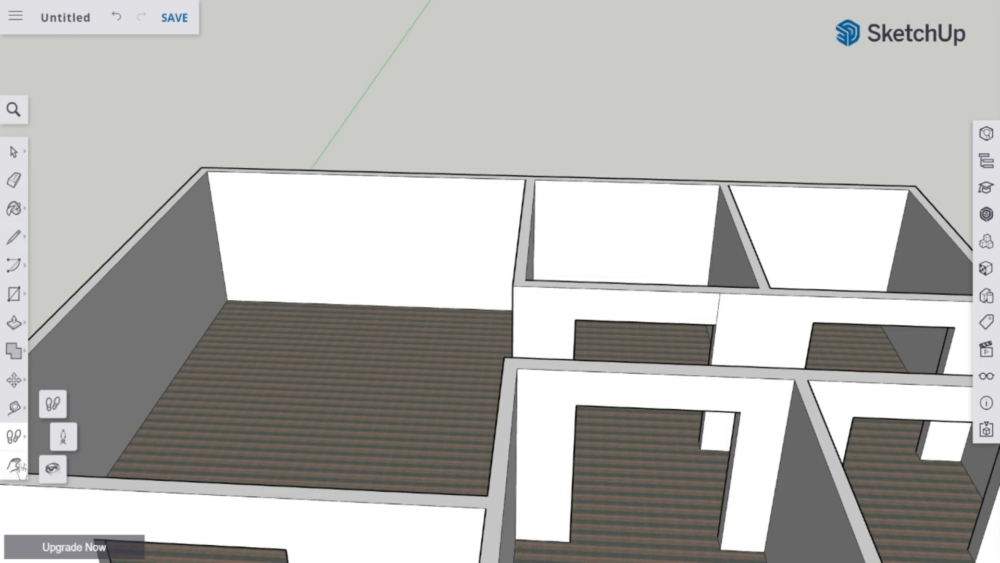
mouse_move(545, 482)
middle_mouse_down()
mouse_move(534, 420)
mouse_move(553, 423)
middle_mouse_up()
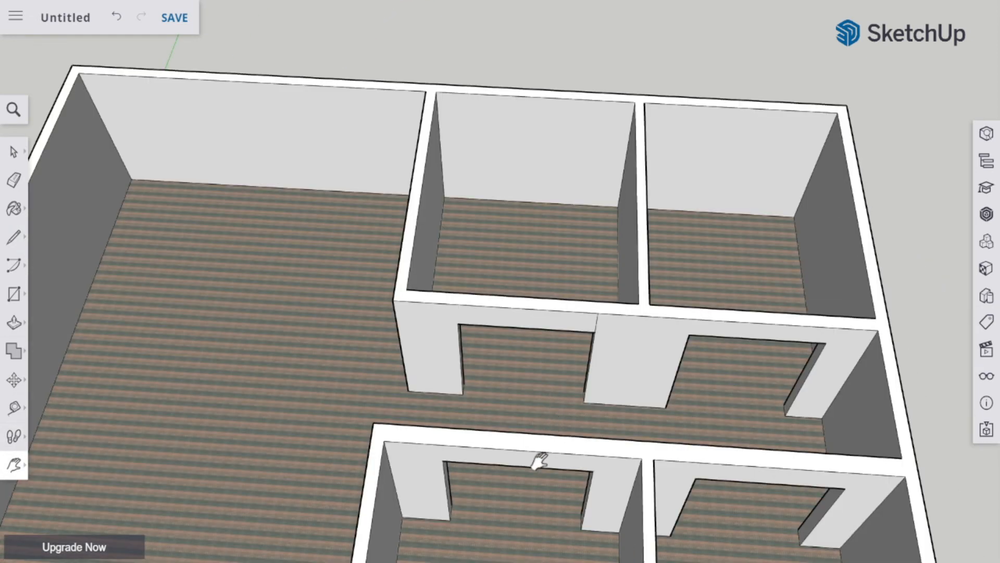
left_click_drag(596, 487, 432, 394)
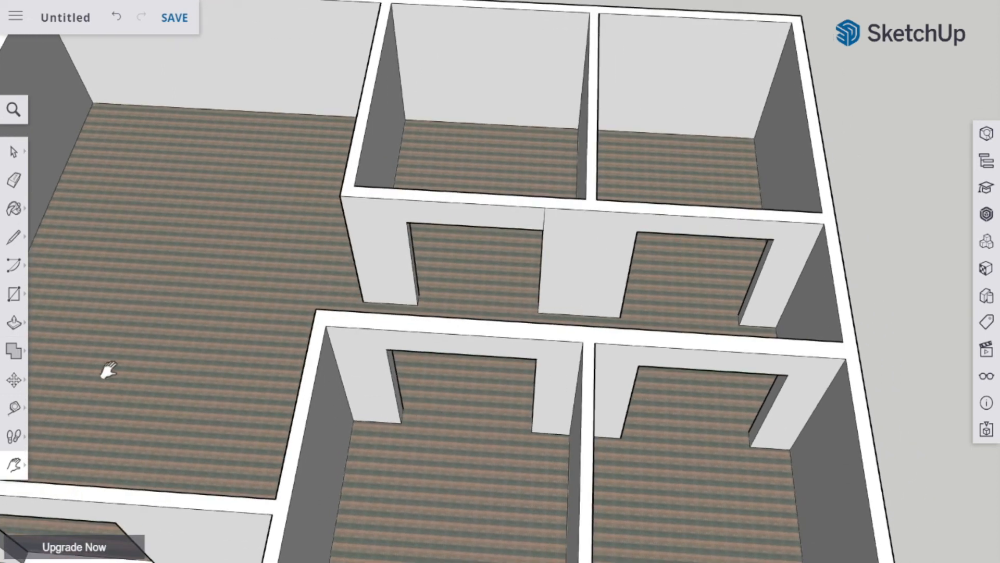
left_click(15, 237)
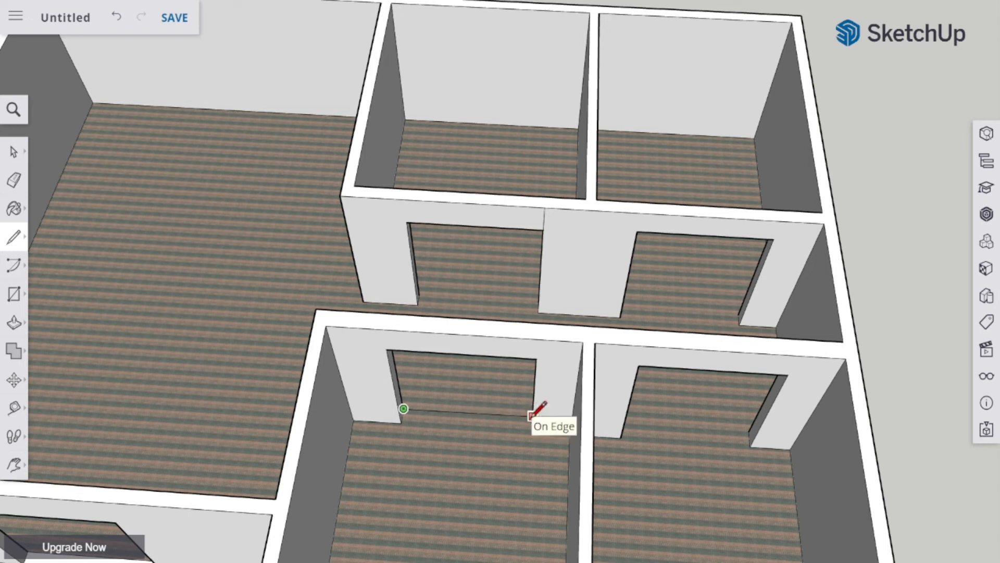
left_click(531, 417)
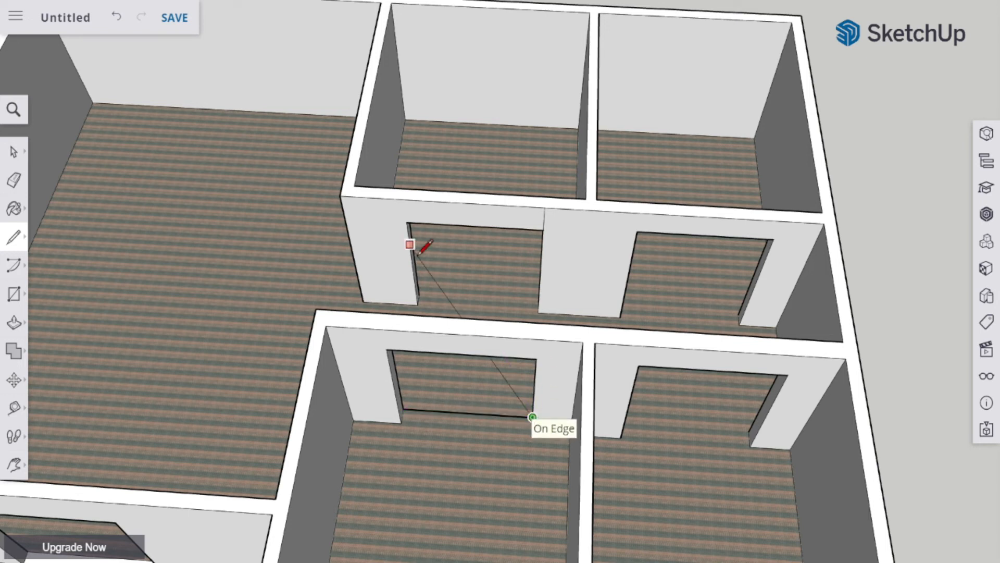
key("ctrl+z")
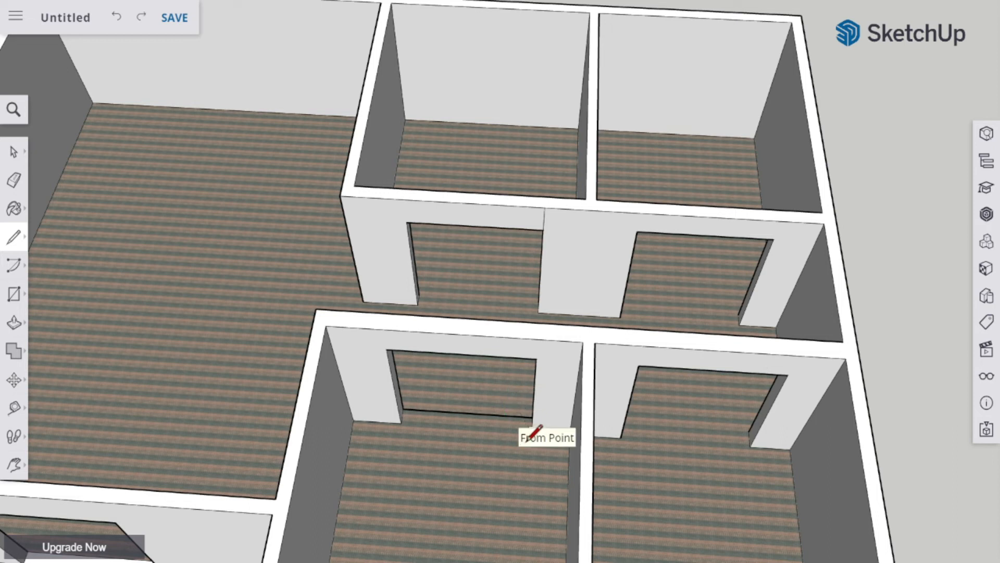
key("ctrl+z")
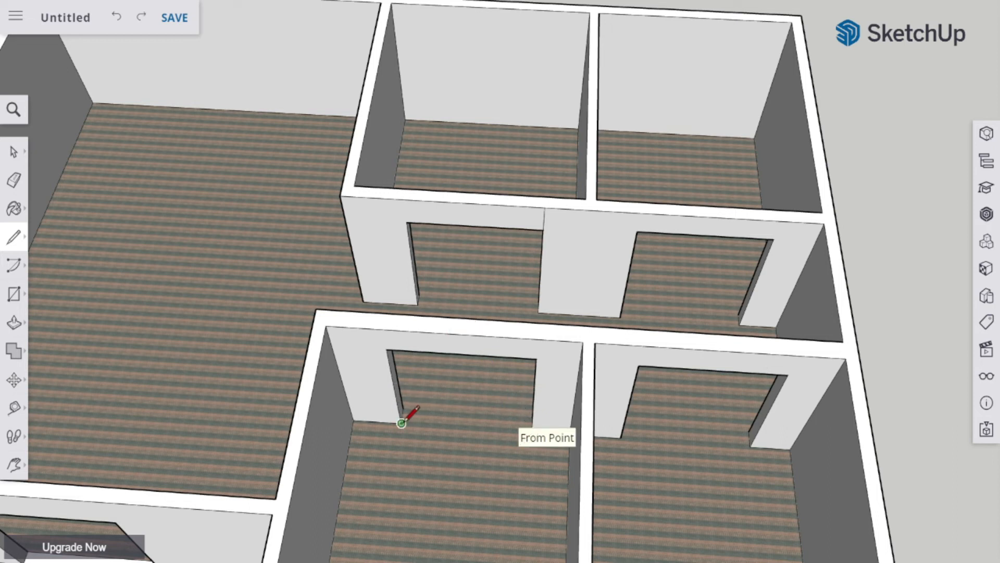
Draw a line across the same doorway's room-side threshold, joining the bottom endpoints of its two jambs
left_click(402, 423)
left_click(535, 426)
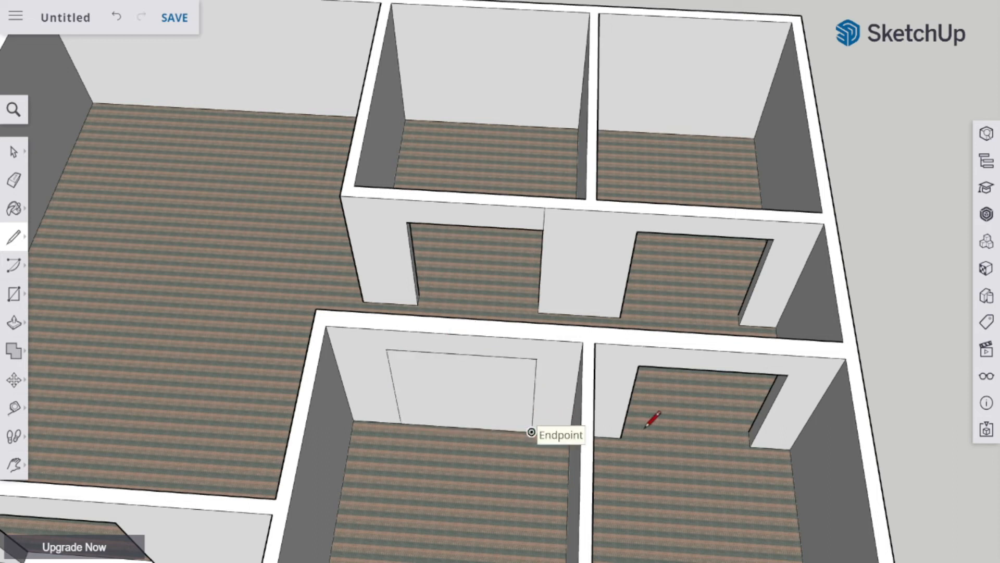
key("ctrl+z")
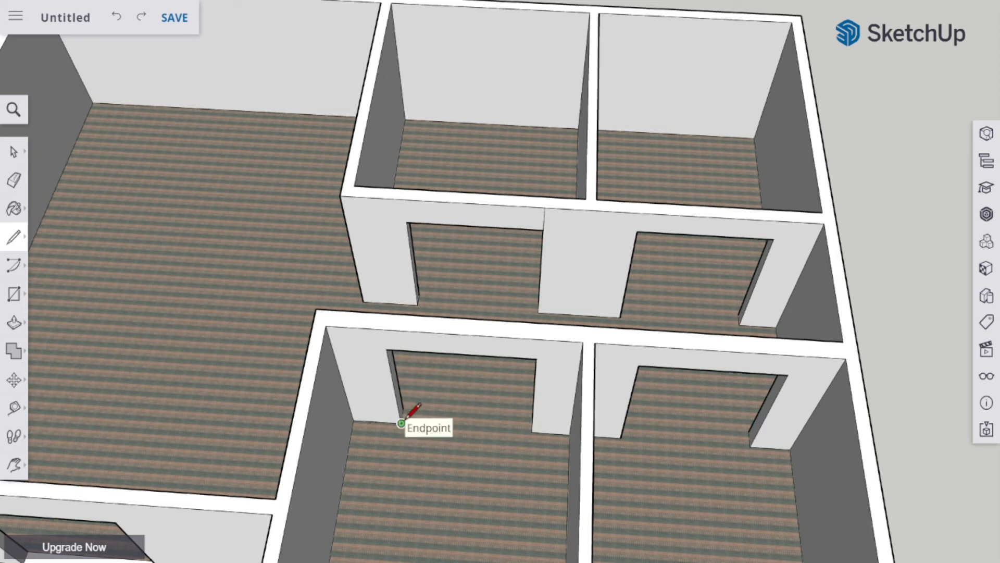
left_click(531, 431)
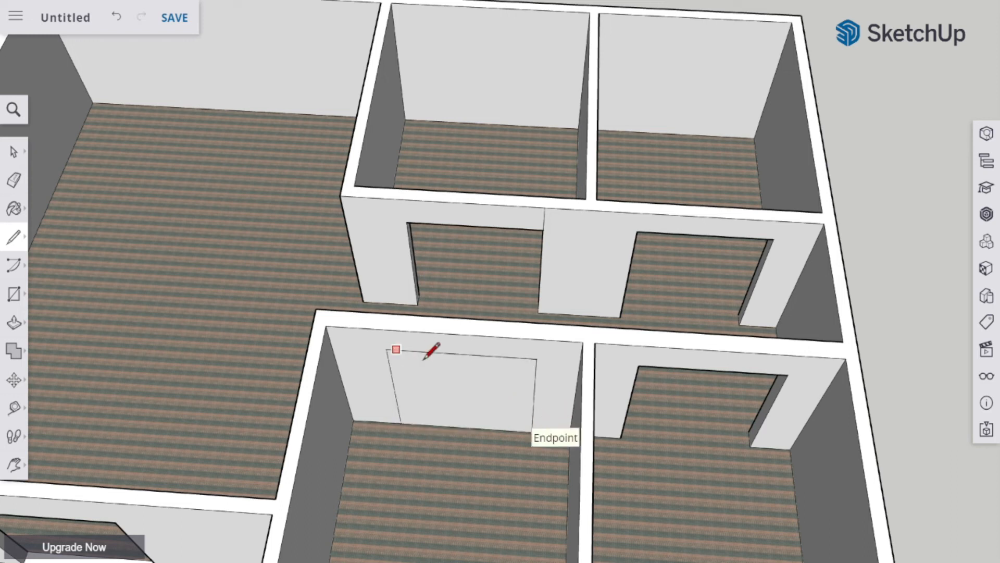
Delete the face filling the near corridor wall's doorway closest to the large room
left_click(14, 151)
left_click(448, 392)
key("Delete")
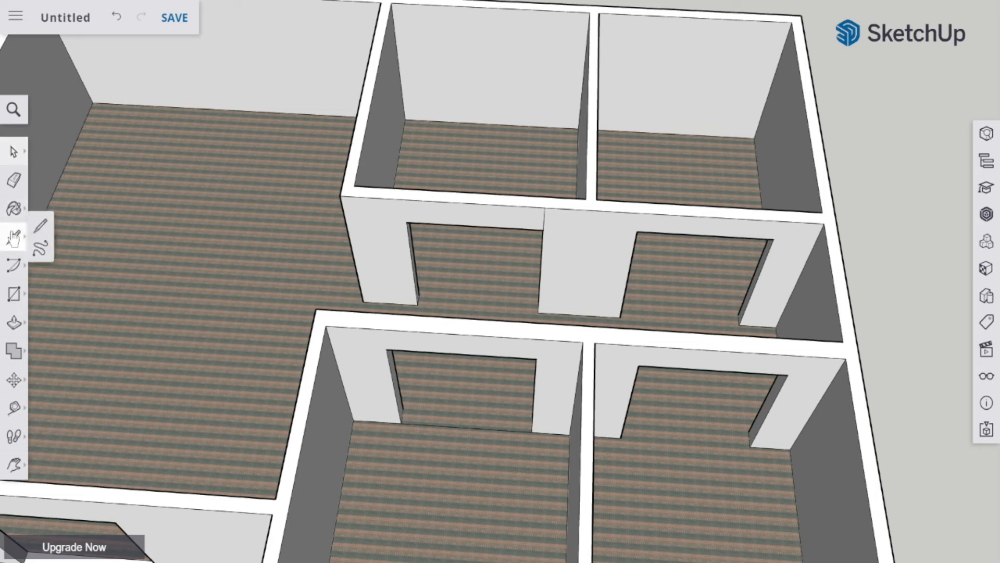
Draw a room-side threshold line across the near corridor wall's other doorway and delete the face that fills the opening
left_click(49, 217)
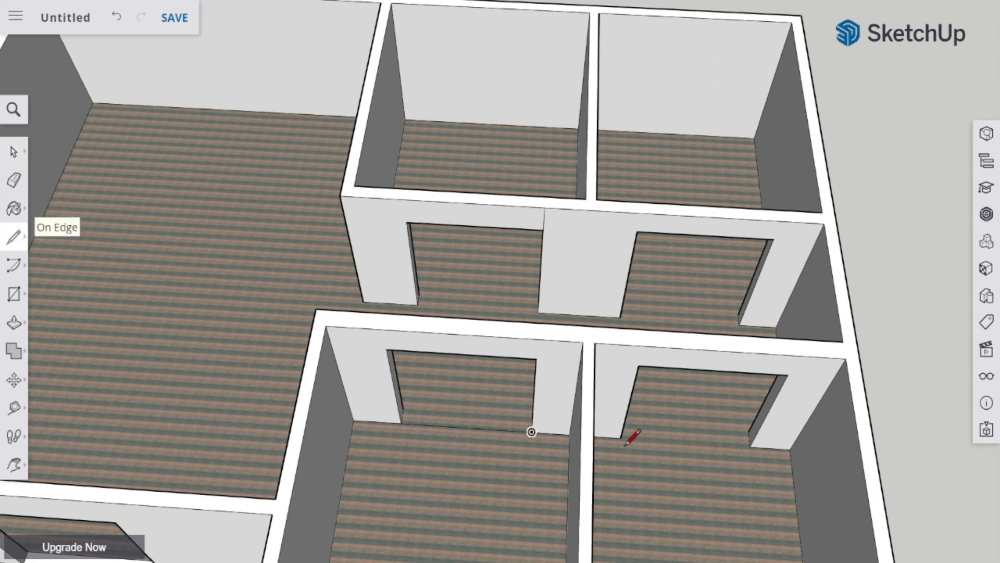
left_click(750, 446)
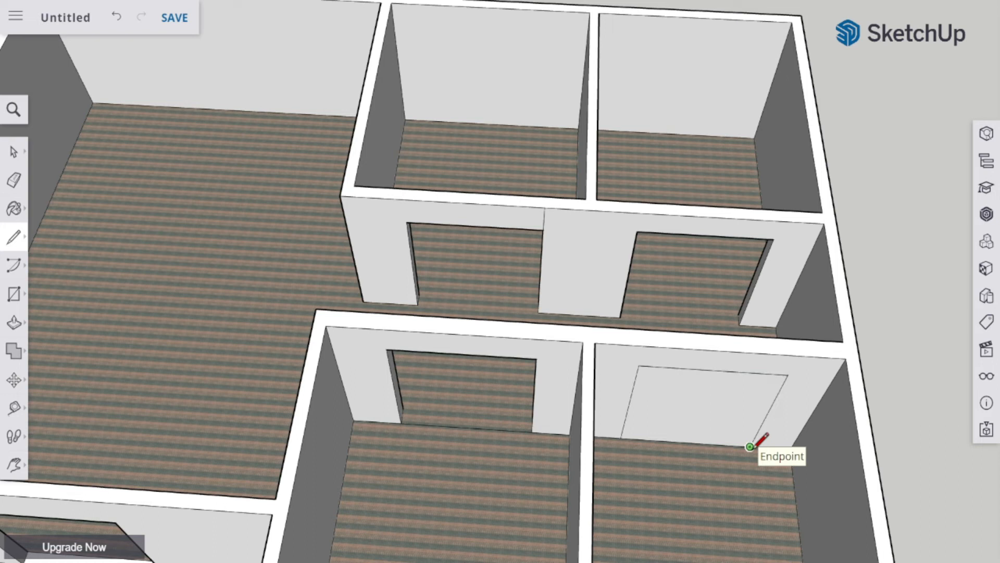
left_click(13, 152)
left_click(670, 387)
key("Delete")
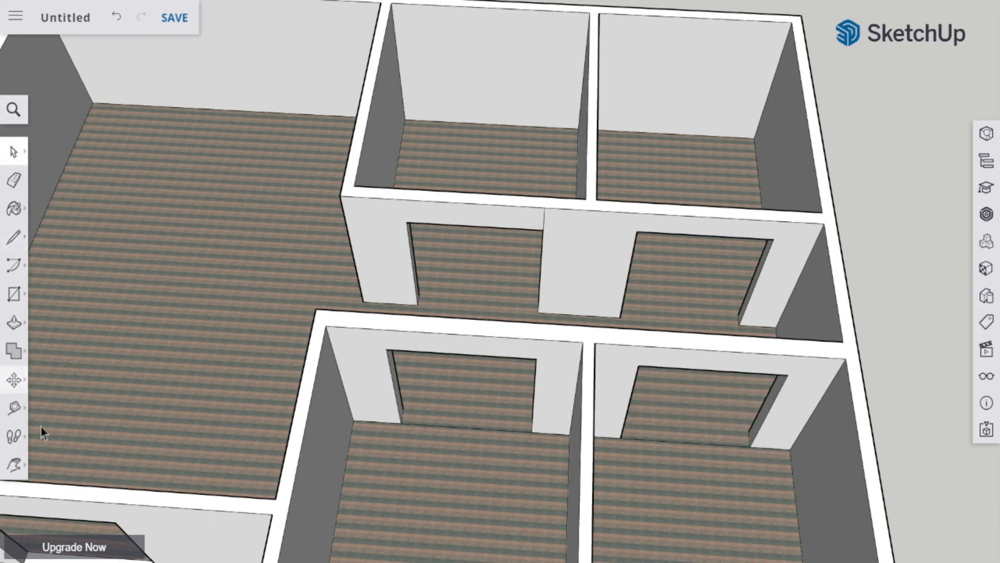
Draw room-side threshold lines across both doorways of the opposite corridor wall, joining the bottom endpoints of their jambs
left_click(14, 464)
left_click(63, 402)
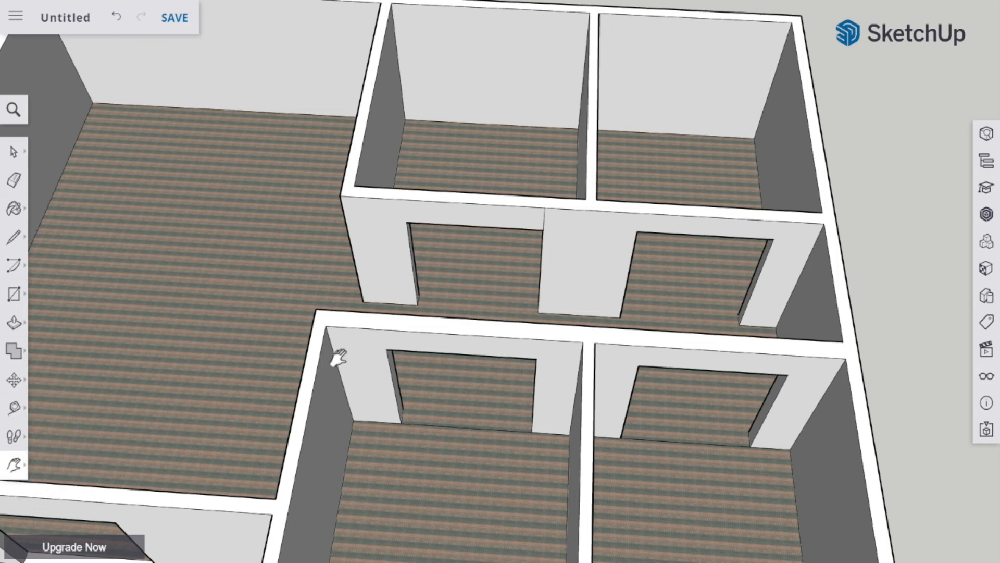
left_click(14, 463)
left_click(53, 400)
left_click_drag(590, 321, 90, 338)
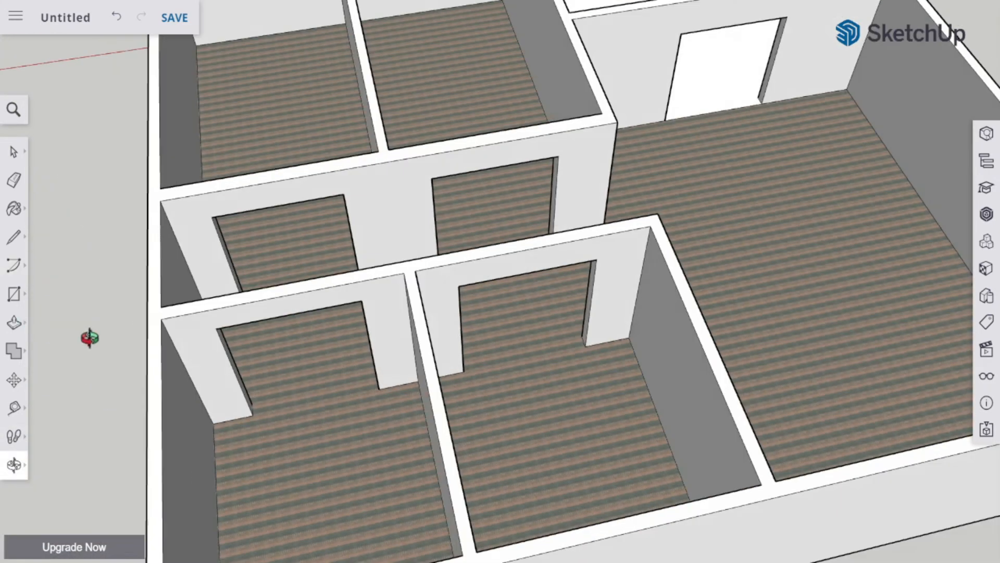
left_click(14, 237)
left_click(54, 217)
left_click(253, 415)
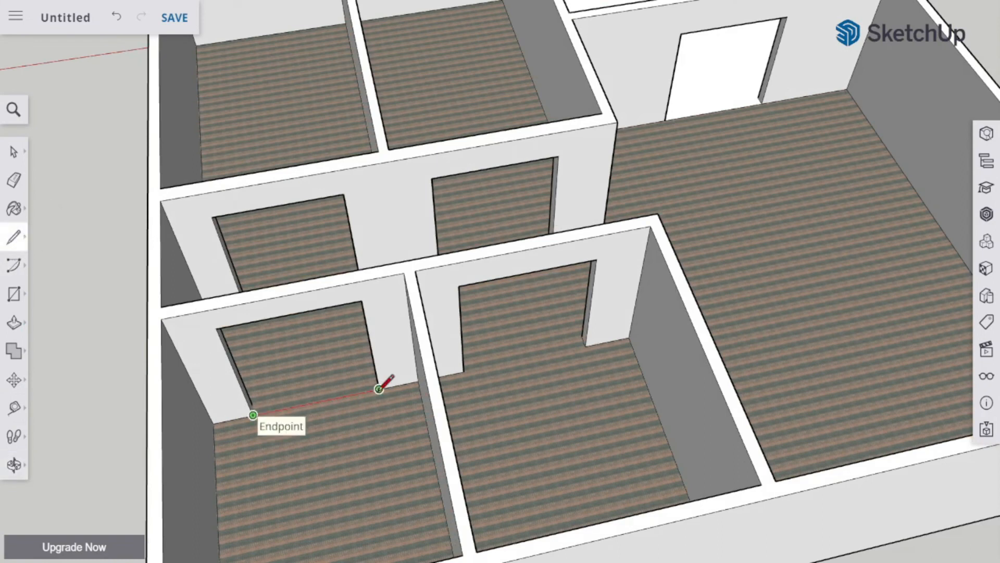
left_click(379, 389)
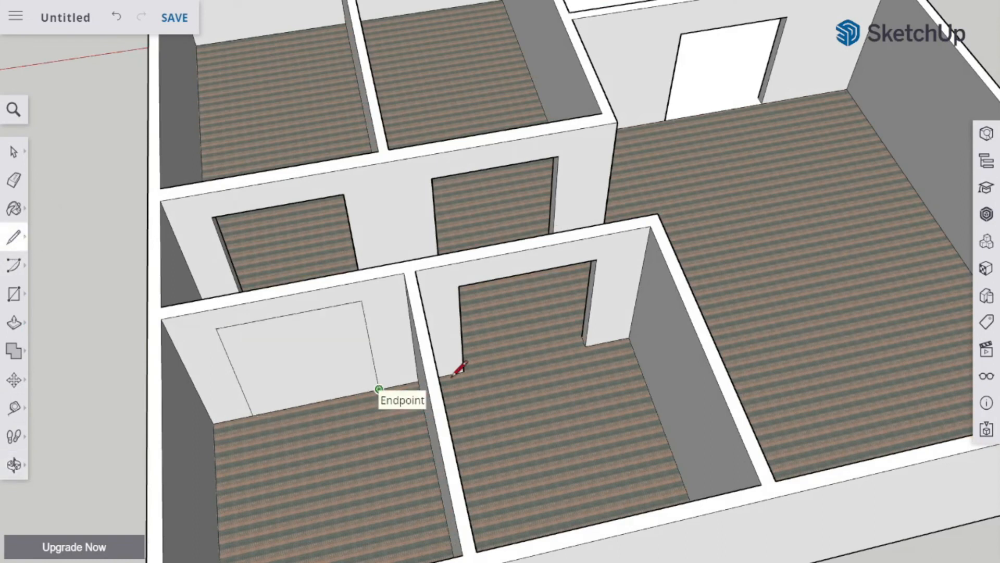
left_click(585, 345)
Delete the faces filling the two doorways of that opposite corridor wall
left_click(23, 156)
left_click(277, 364)
key("Delete")
left_click(525, 339)
key("Delete")
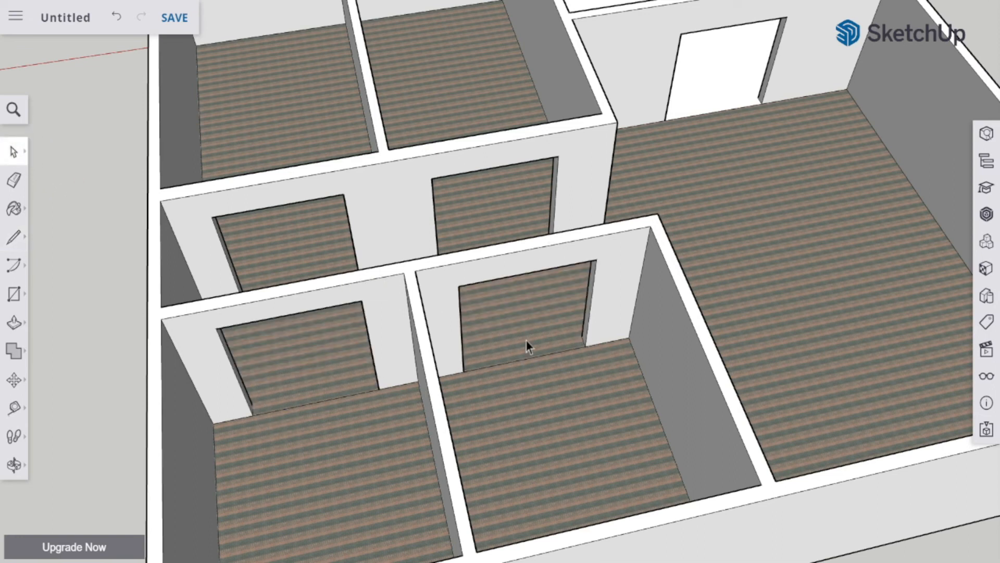
Paint the floors of all four small rooms with Carpet Loop Pattern
left_click(986, 269)
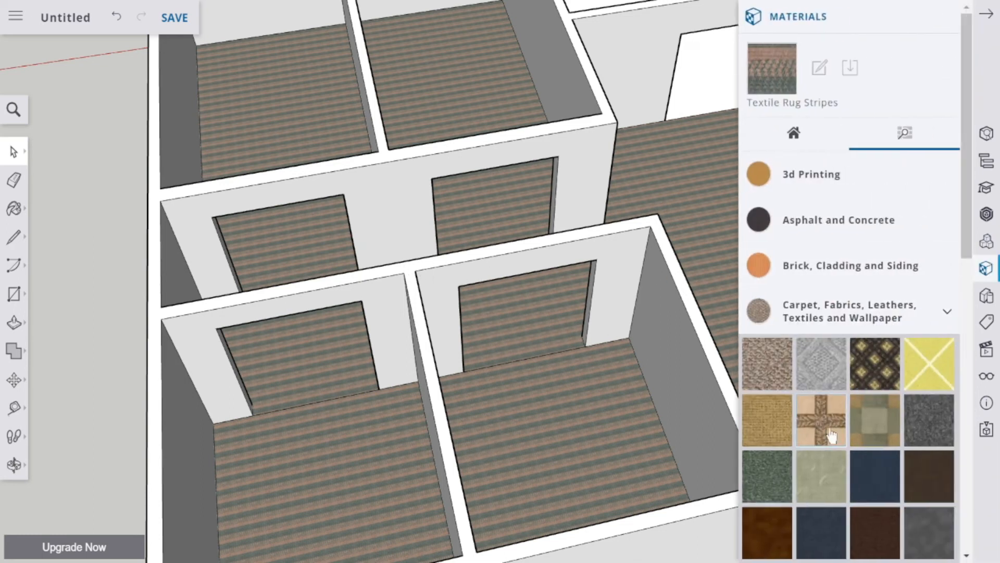
left_click(770, 427)
left_click(544, 414)
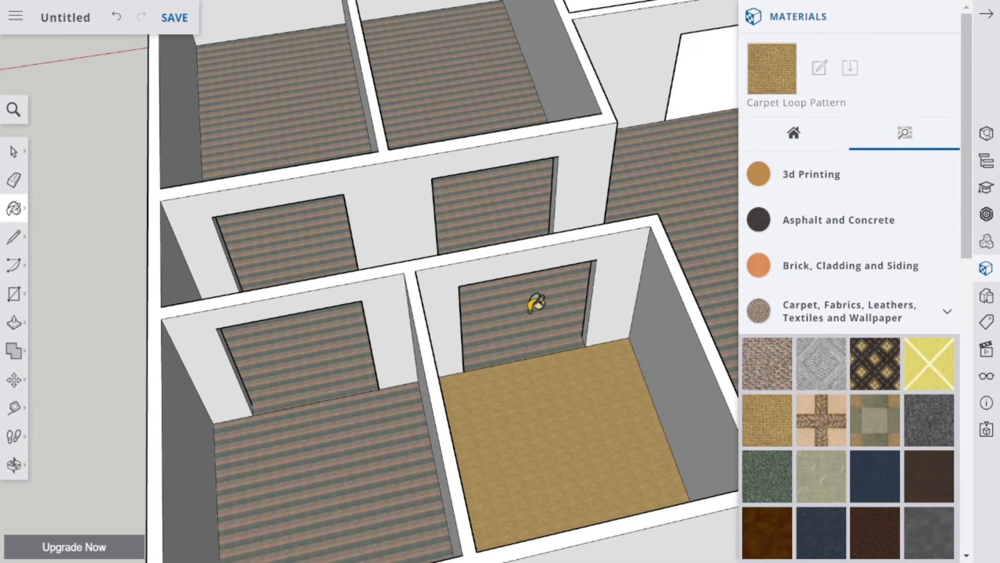
left_click(307, 492)
left_click(284, 119)
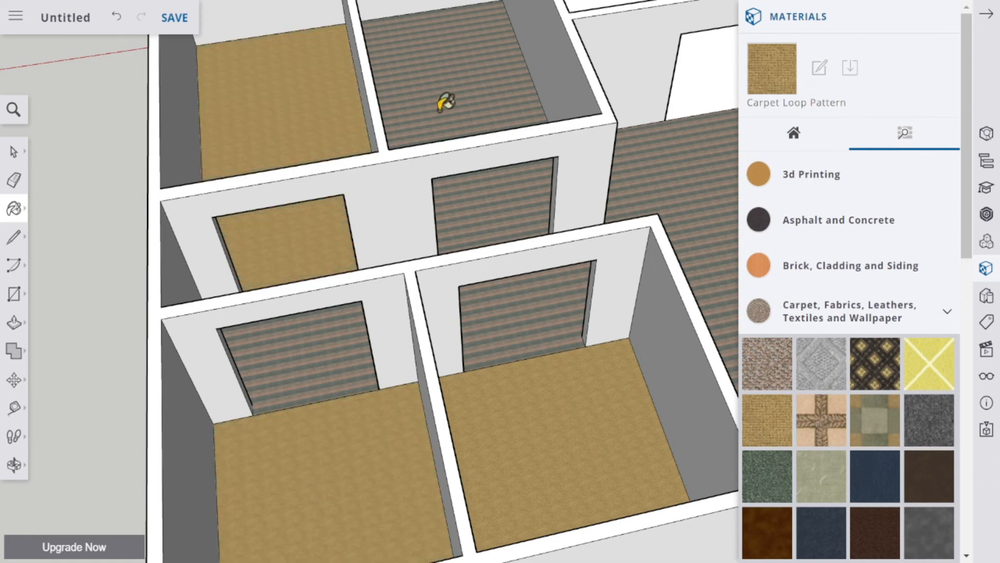
left_click(483, 130)
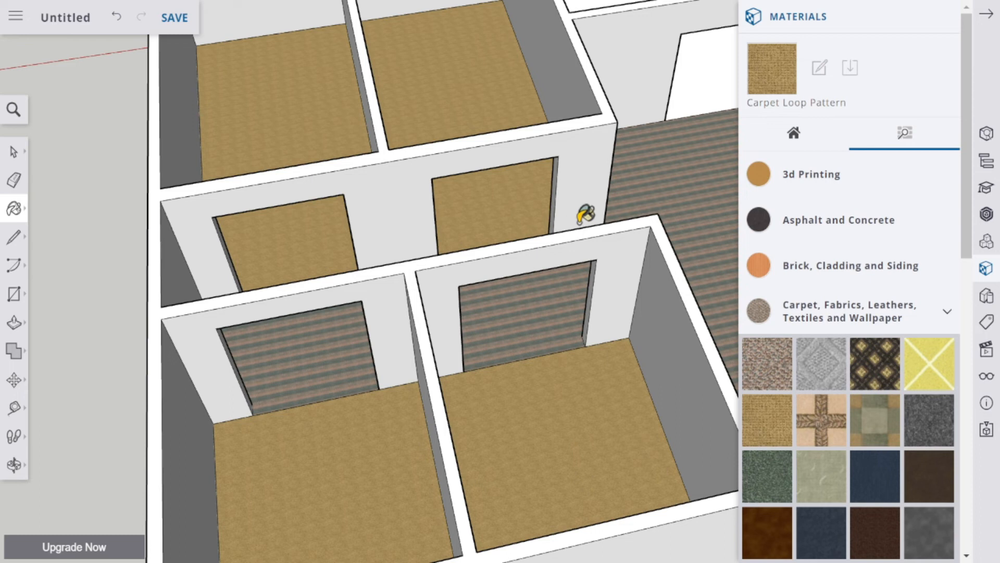
Paint the doorway walls, both outward side walls and one partition face of the two foreground rooms with Color G02
scroll(848, 323, "down", 8)
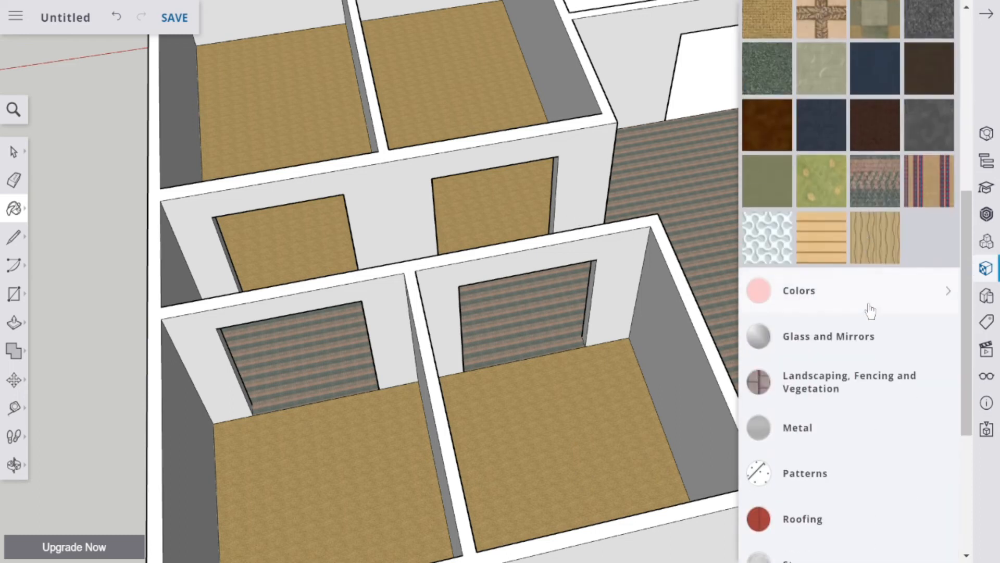
left_click(828, 302)
scroll(849, 365, "down", 10)
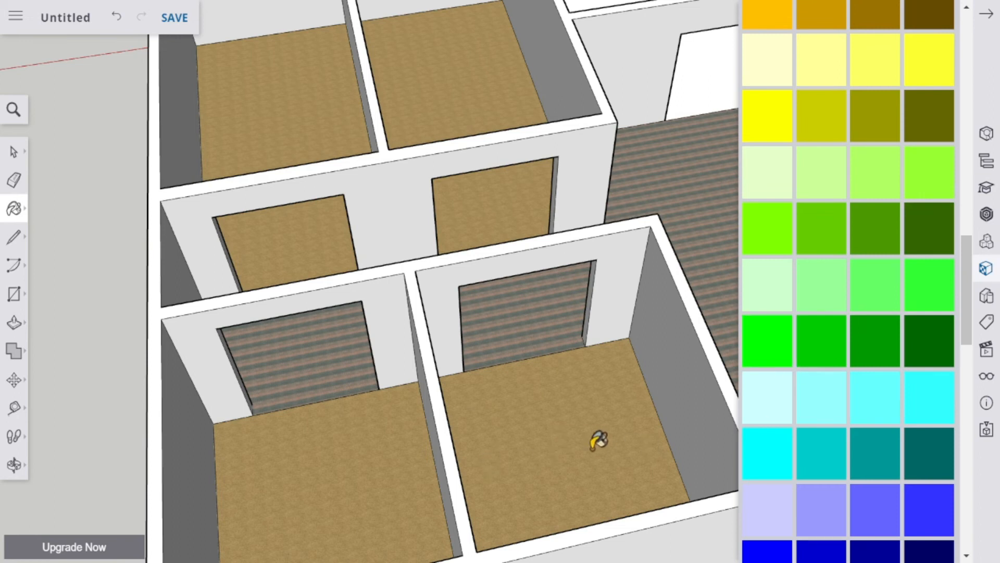
left_click(823, 294)
left_click(680, 346)
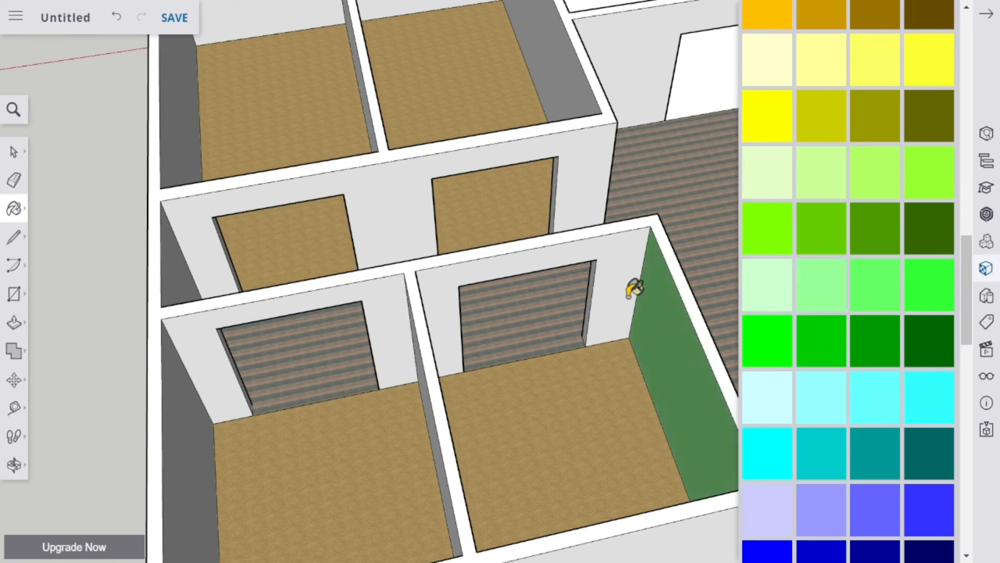
left_click(621, 285)
left_click(380, 289)
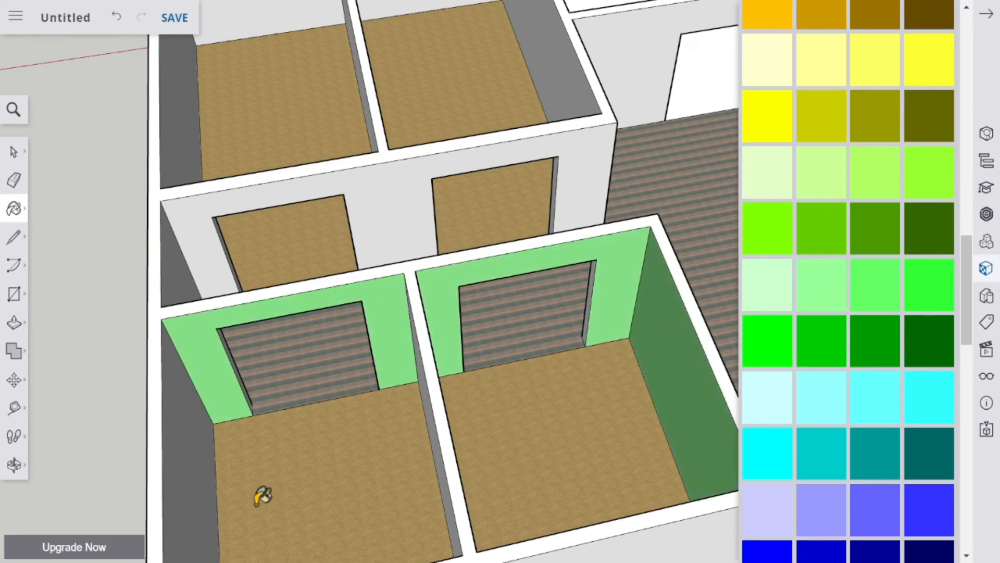
left_click(193, 461)
left_click(444, 476)
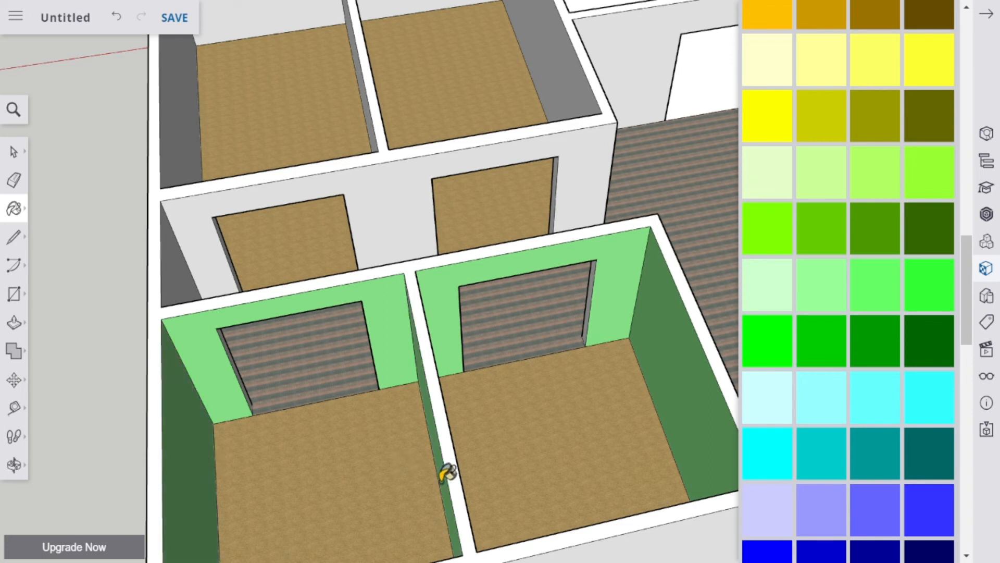
Paint the exterior-side walls and the remaining partition face of the same two rooms with Color G02
left_click(17, 468)
left_click(54, 404)
left_click_drag(107, 417, 178, 321)
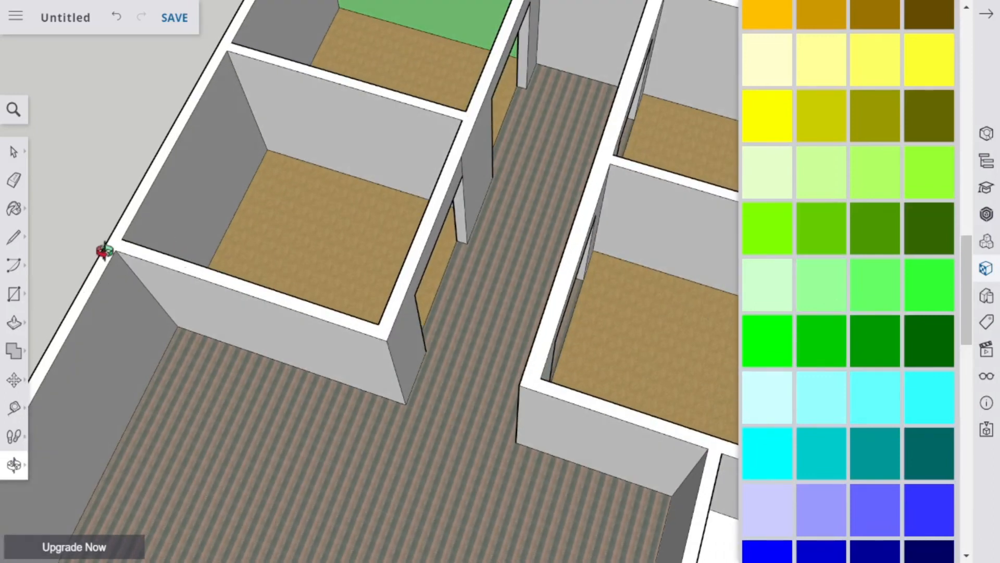
left_click(14, 208)
left_click(49, 197)
left_click(249, 157)
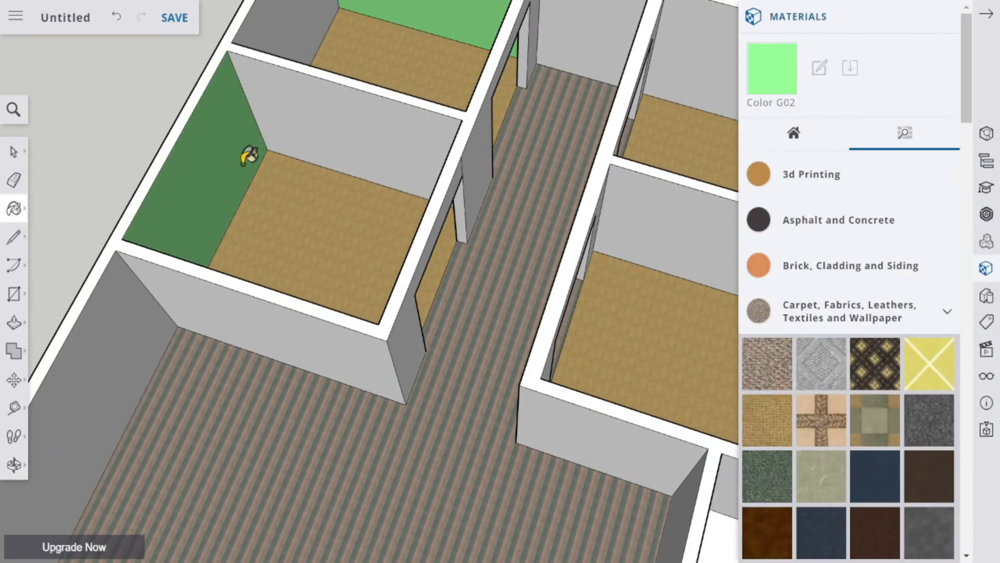
left_click(286, 31)
left_click(299, 95)
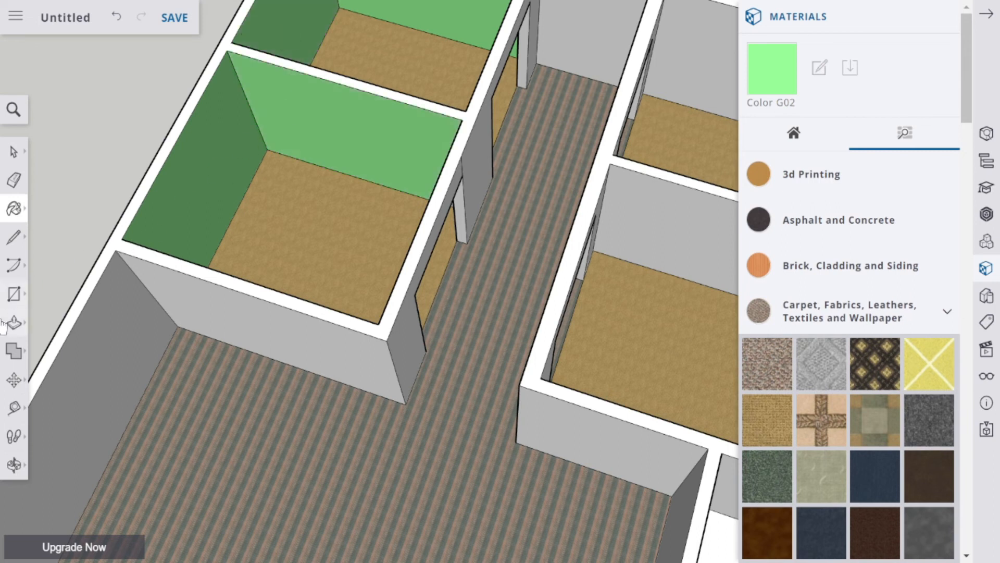
Paint the doorway walls and one side wall in each of the two rooms across the corridor with Color H02
left_click(14, 464)
left_click_drag(68, 396, 582, 356)
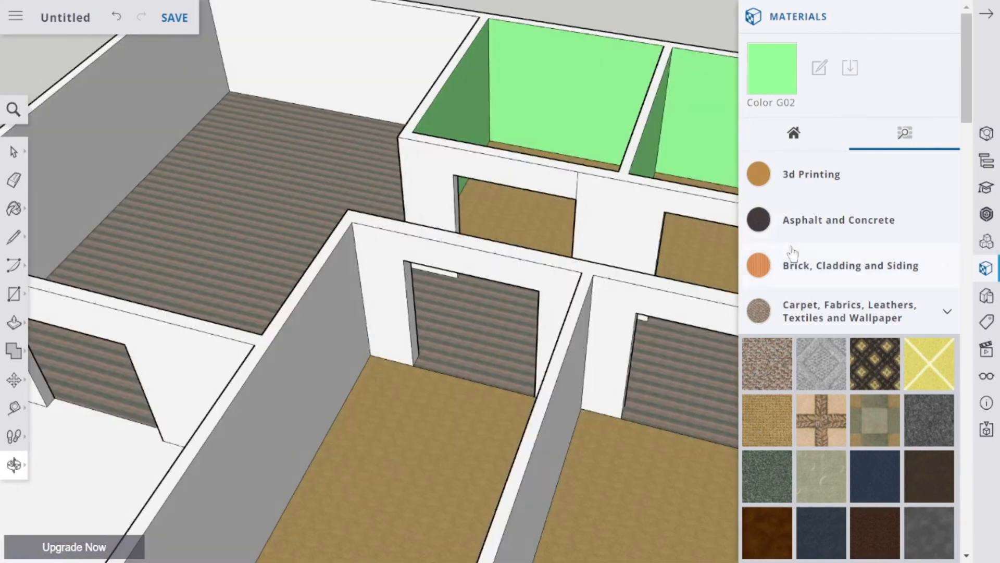
scroll(853, 268, "down", 4)
scroll(853, 268, "down", 9)
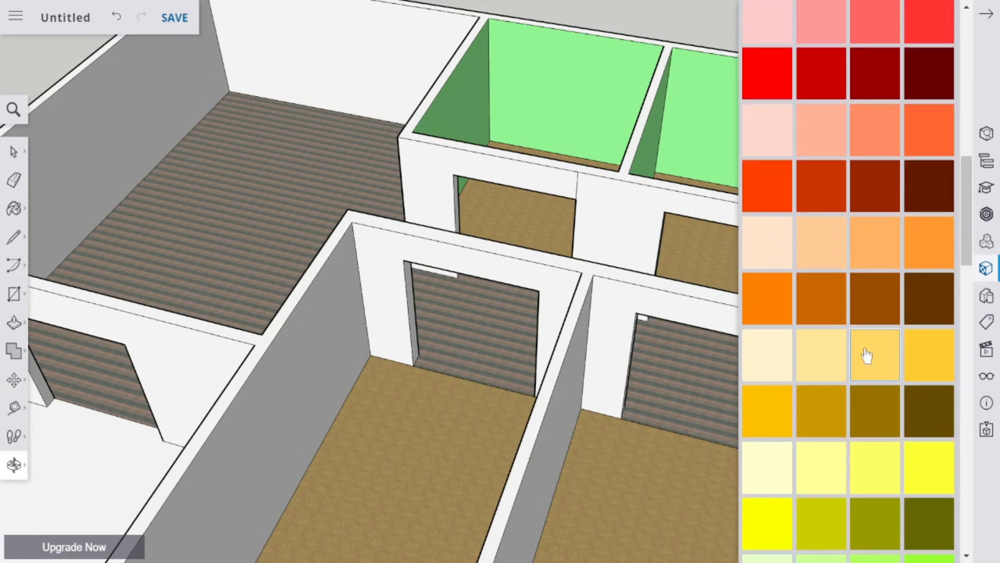
scroll(822, 286, "down", 10)
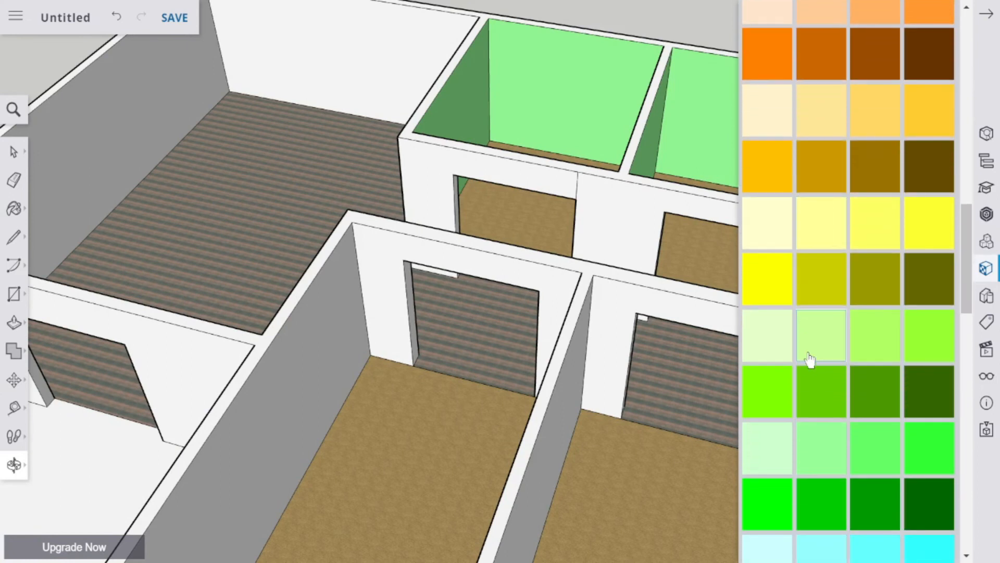
scroll(810, 364, "down", 6)
scroll(820, 292, "up", 5)
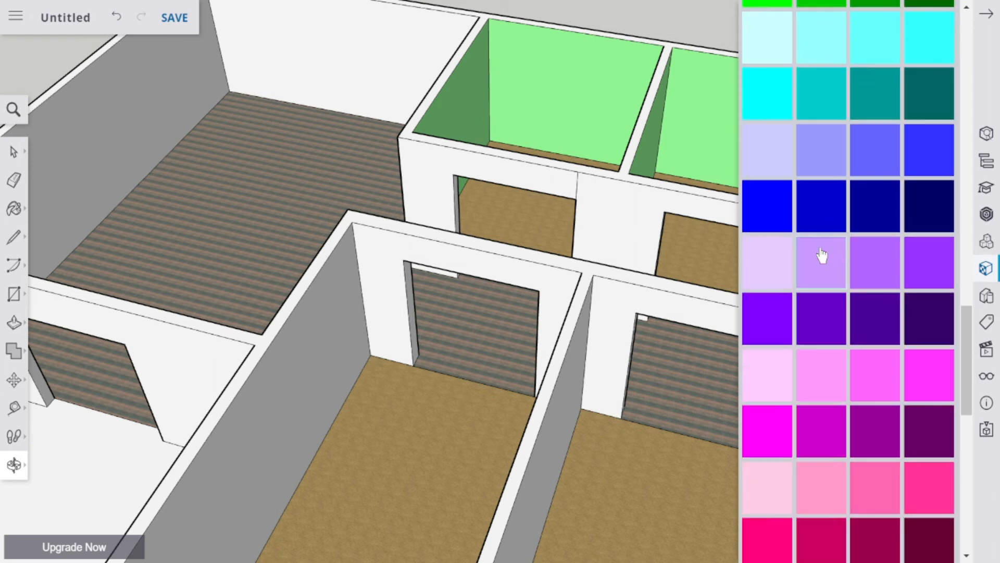
left_click(840, 156)
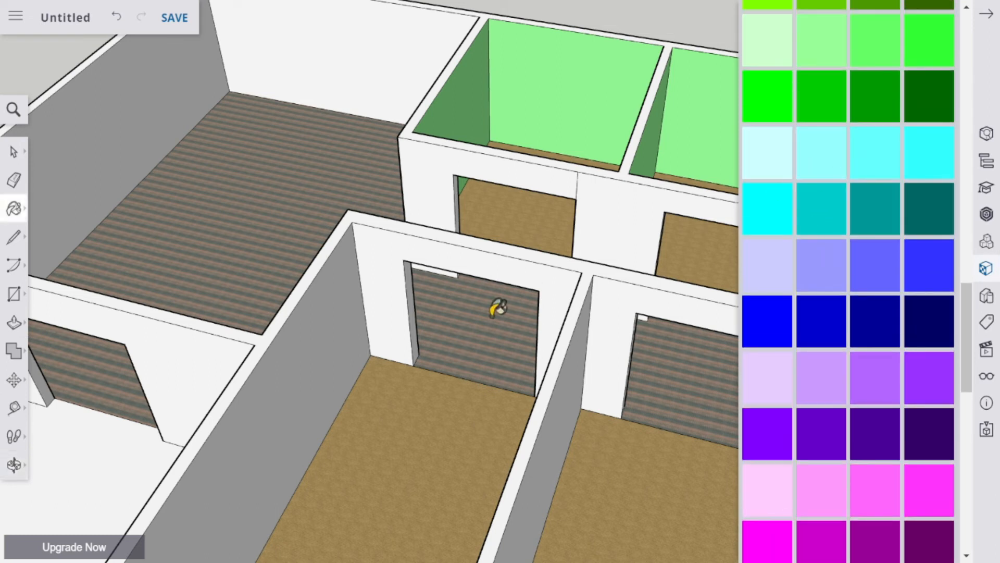
left_click(510, 267)
left_click(365, 338)
left_click(572, 406)
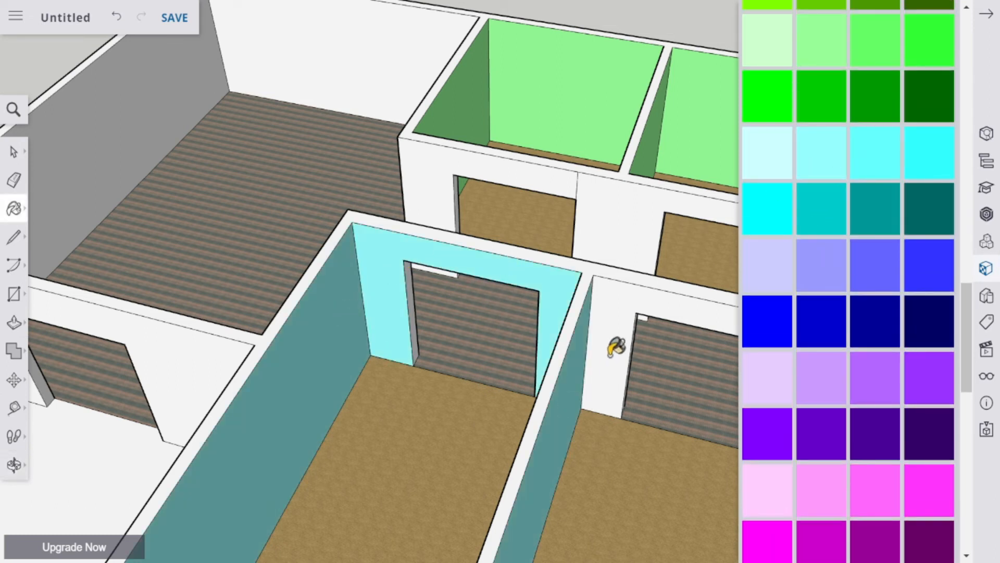
left_click(615, 349)
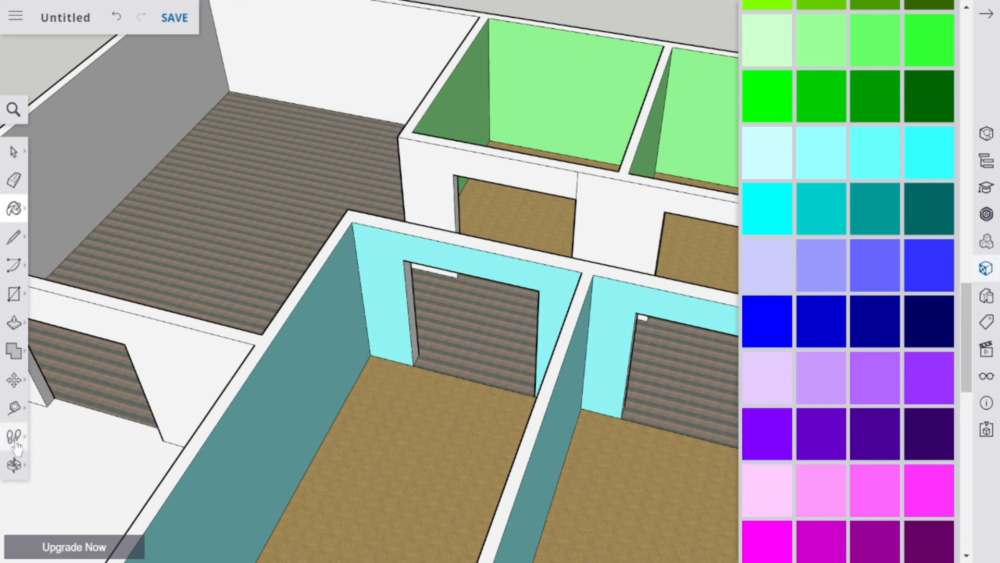
Paint the opposite side walls of these two rooms, the partition face and the building's end wall, with Color H02
left_click(13, 467)
left_click(54, 405)
left_click_drag(313, 417, 615, 436)
left_click_drag(482, 410, 370, 419)
left_click(15, 468)
left_click(69, 436)
left_click_drag(638, 420, 250, 404)
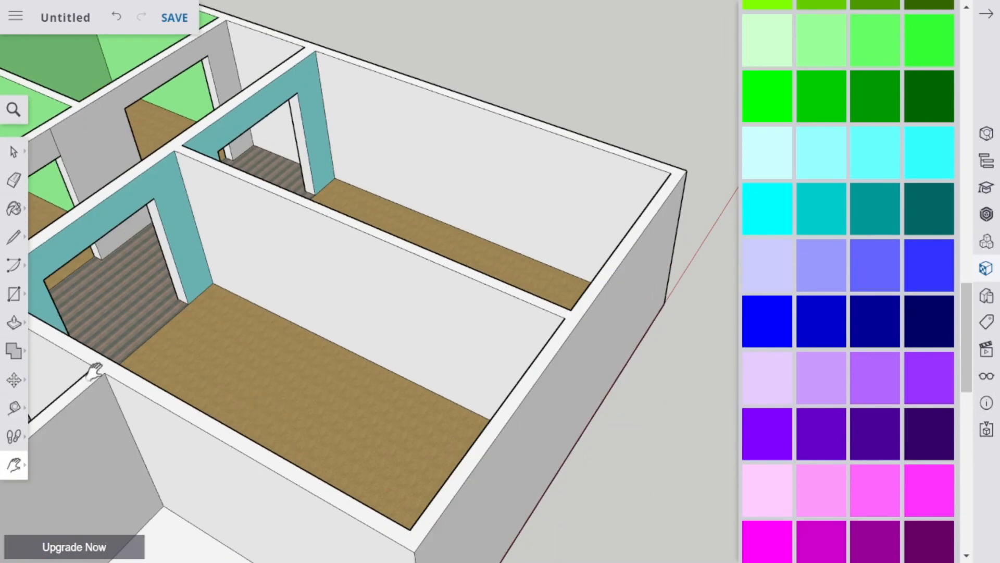
left_click(14, 208)
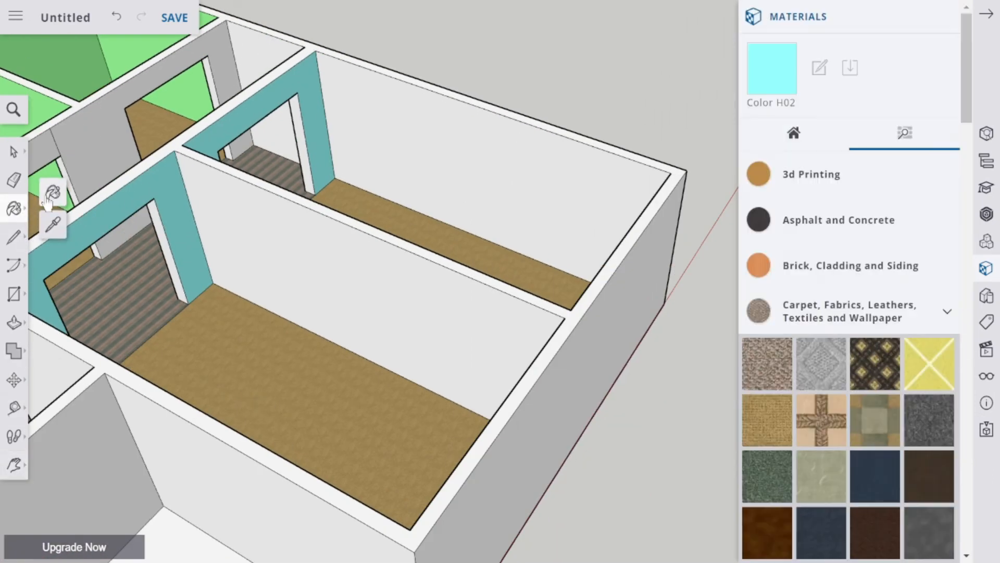
left_click(307, 252)
left_click(458, 168)
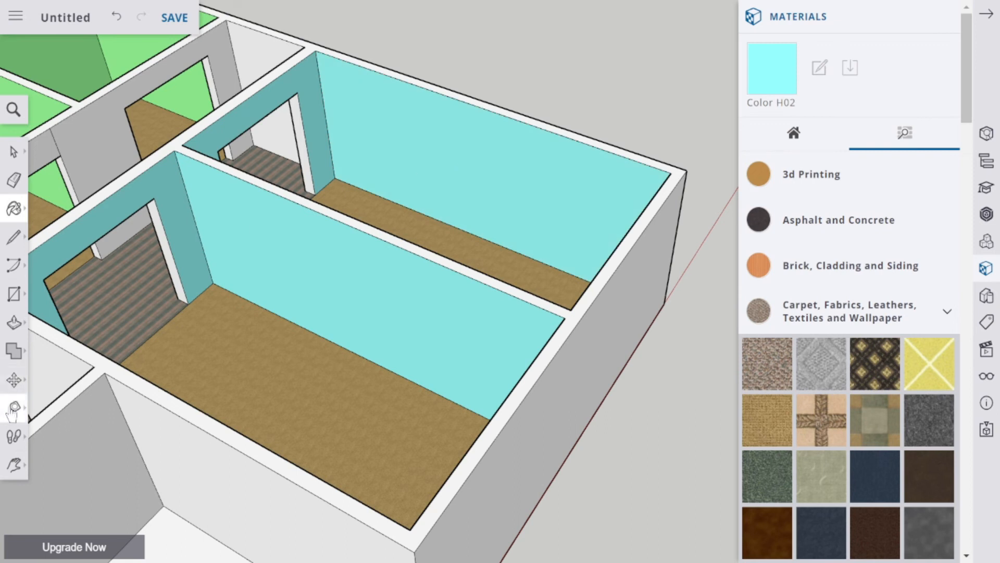
Paint the exterior walls facing the doorways in these two rooms with Color H02
left_click(15, 436)
left_click(14, 468)
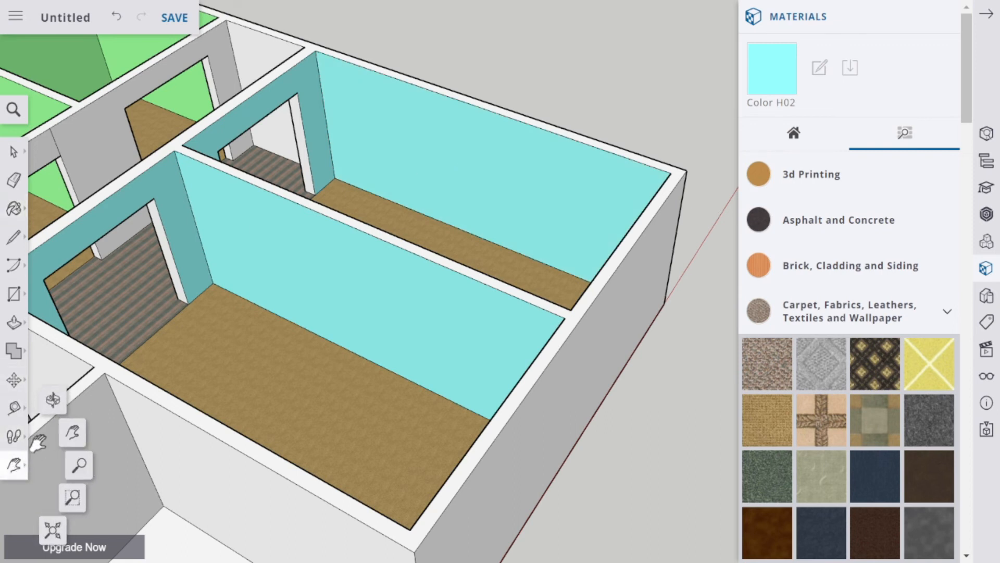
left_click(52, 404)
left_click_drag(448, 380, 686, 317)
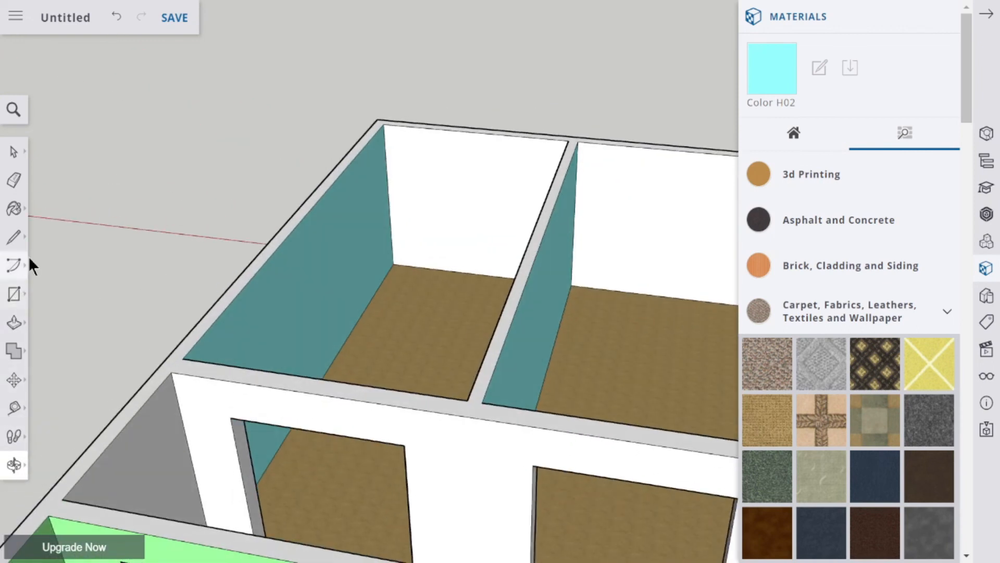
left_click(14, 208)
left_click(435, 185)
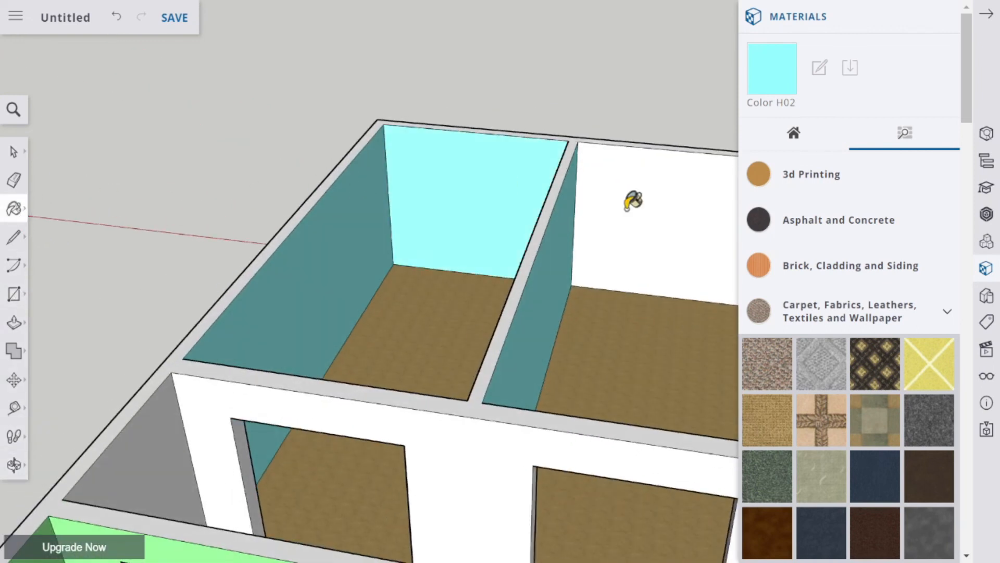
left_click(631, 204)
left_click(14, 464)
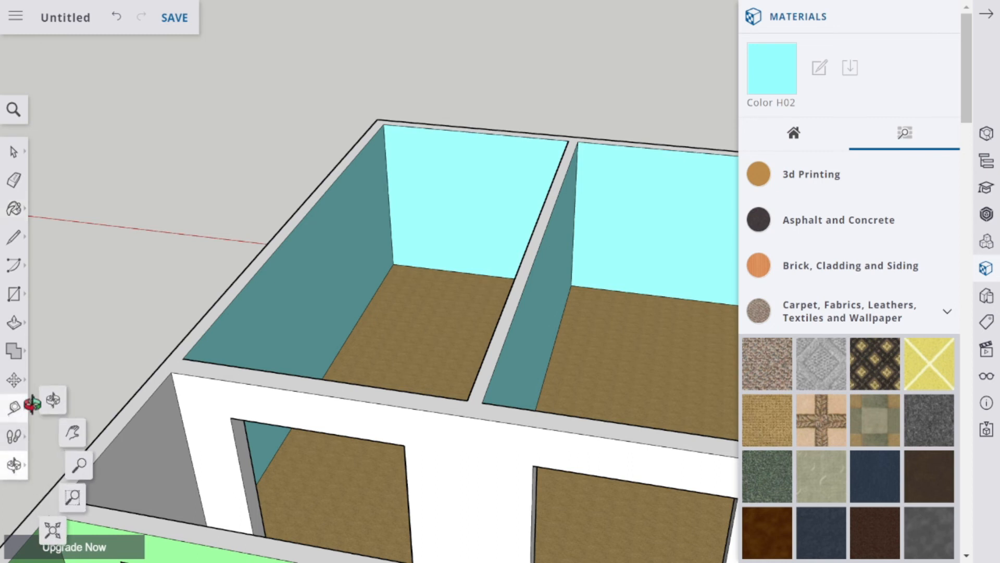
Paint the corridor's end wall, the green rooms' corridor wall and the two large-room walls flanking the corridor with Color A03
left_click_drag(111, 397, 162, 466)
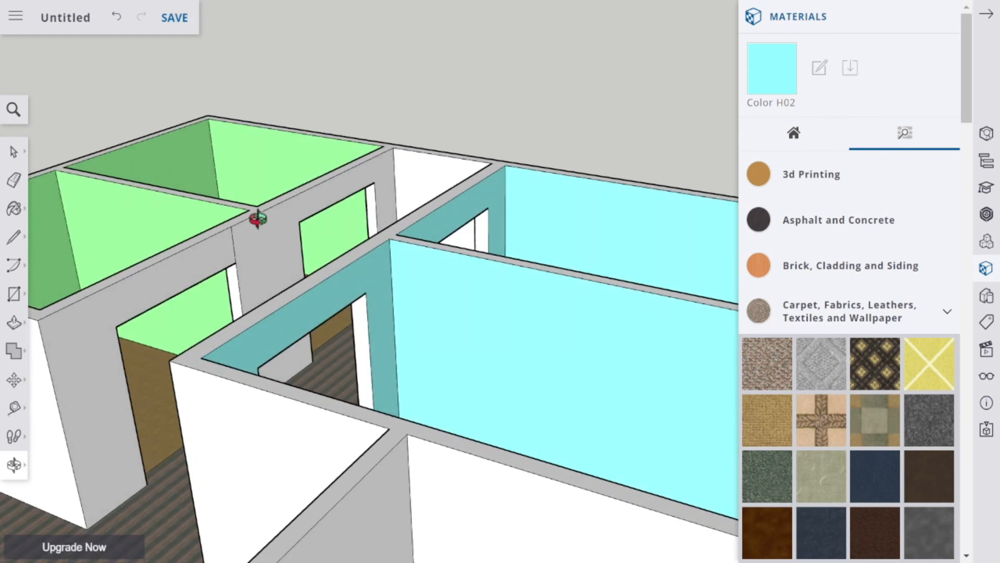
left_click(13, 151)
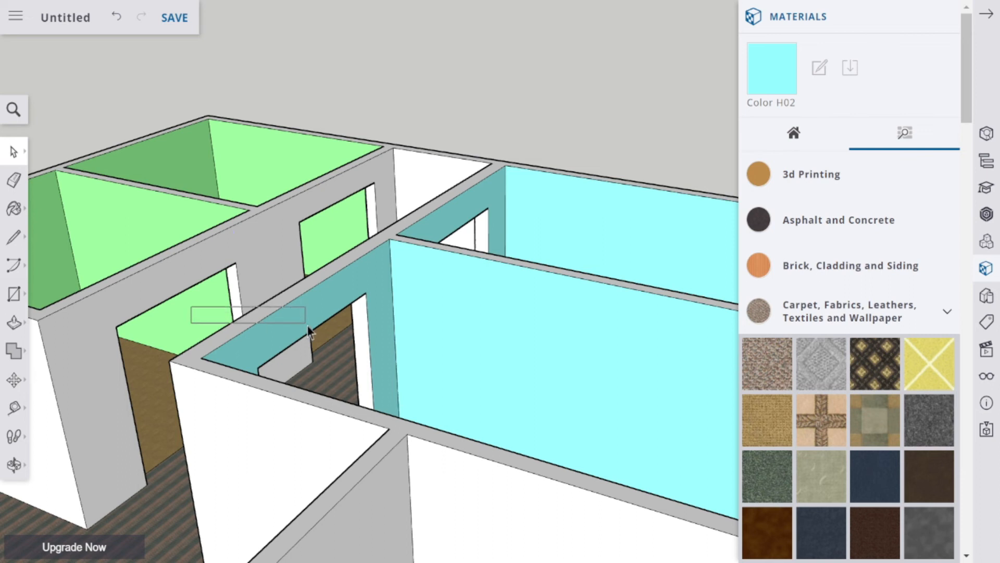
scroll(933, 339, "down", 10)
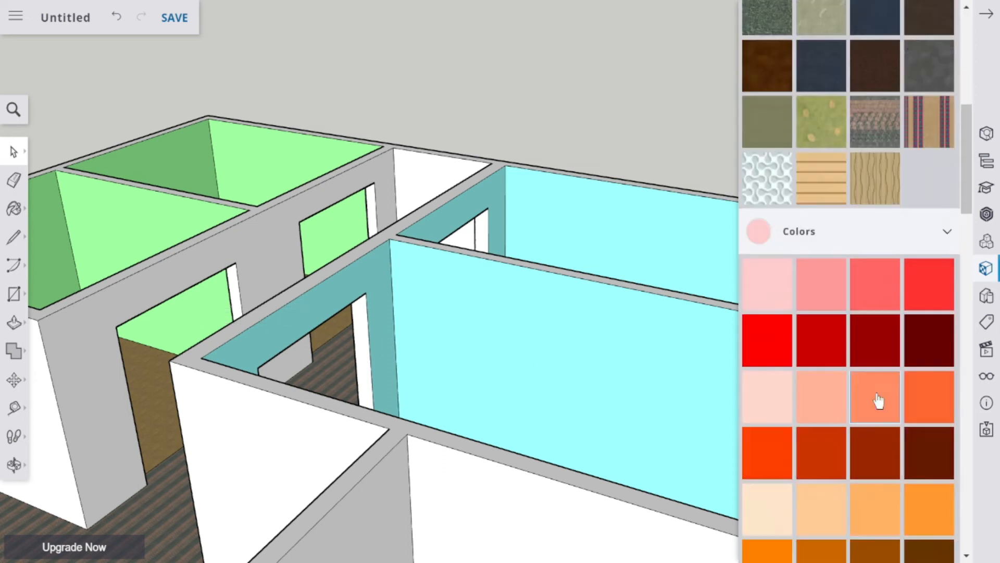
scroll(864, 385, "down", 15)
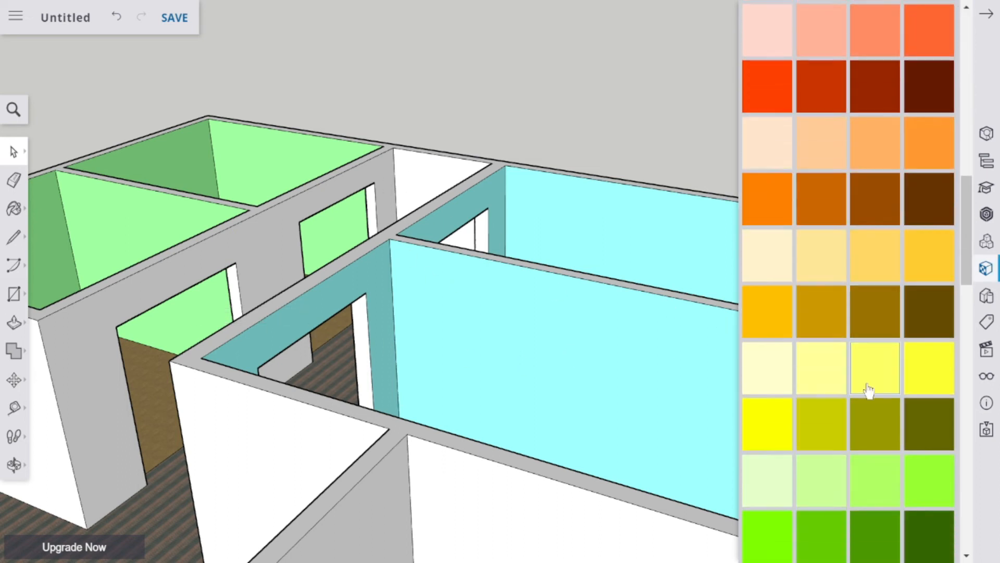
scroll(860, 384, "up", 15)
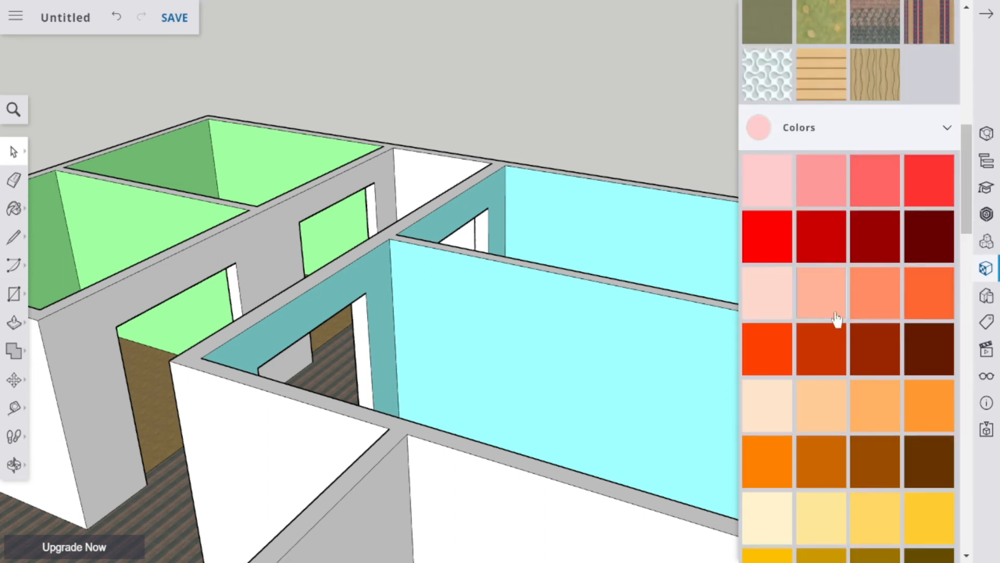
scroll(834, 326, "up", 3)
left_click(892, 365)
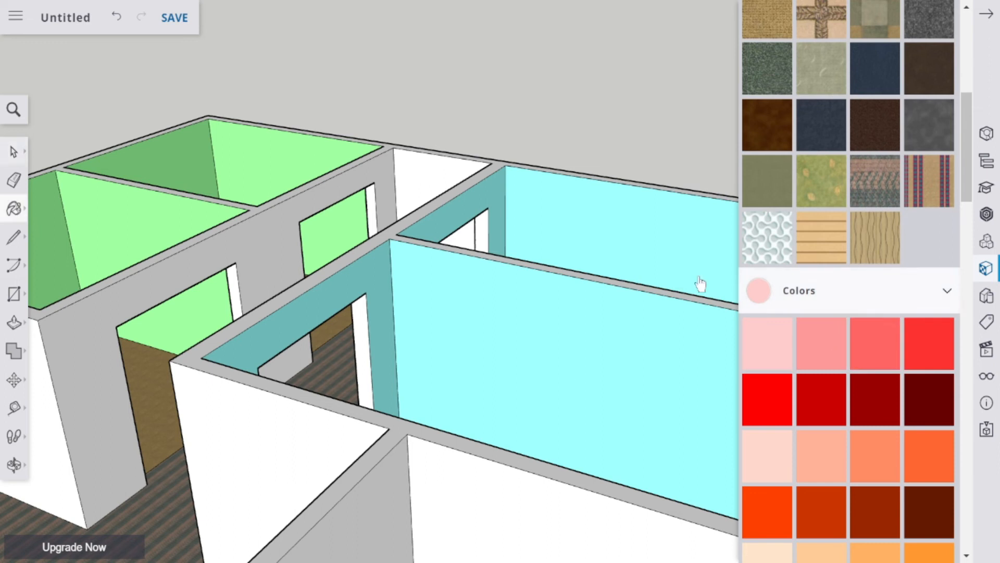
left_click(436, 164)
left_click(354, 177)
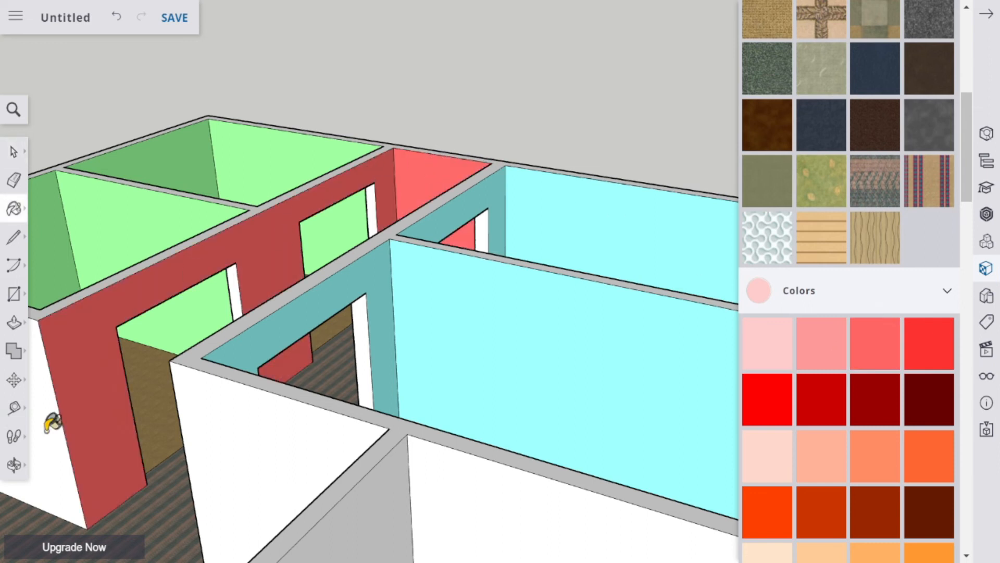
left_click(292, 439)
left_click(71, 454)
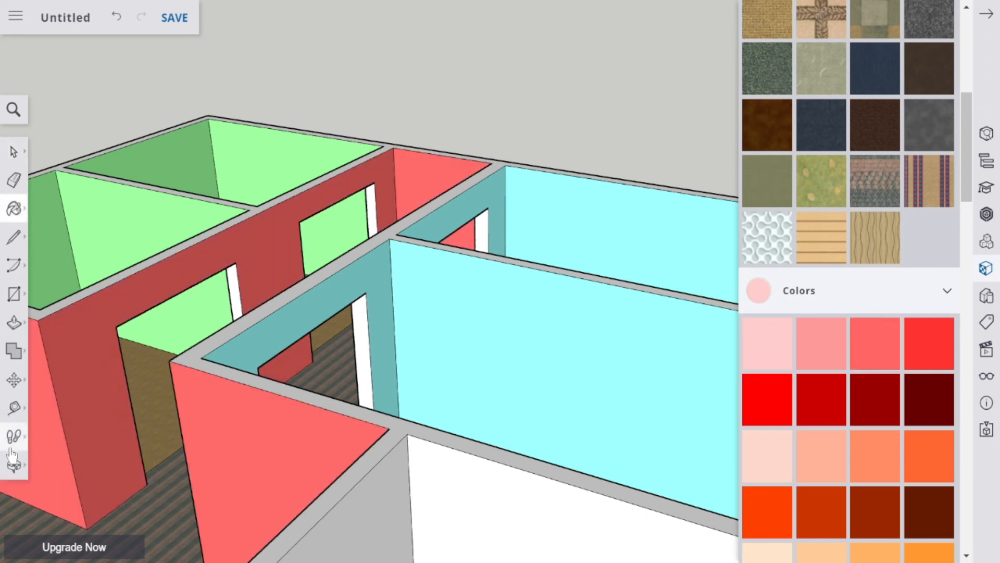
Paint the corridor-side doorway wall of the two cyan rooms with Color A03
left_click(8, 471)
left_click(48, 404)
left_click_drag(193, 380, 475, 446)
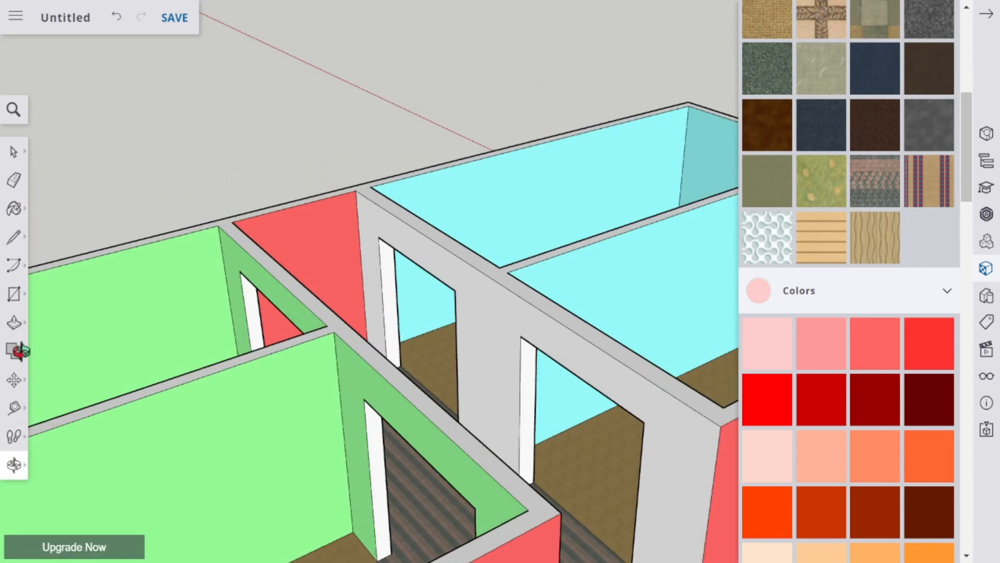
left_click(14, 209)
left_click(52, 201)
left_click(462, 259)
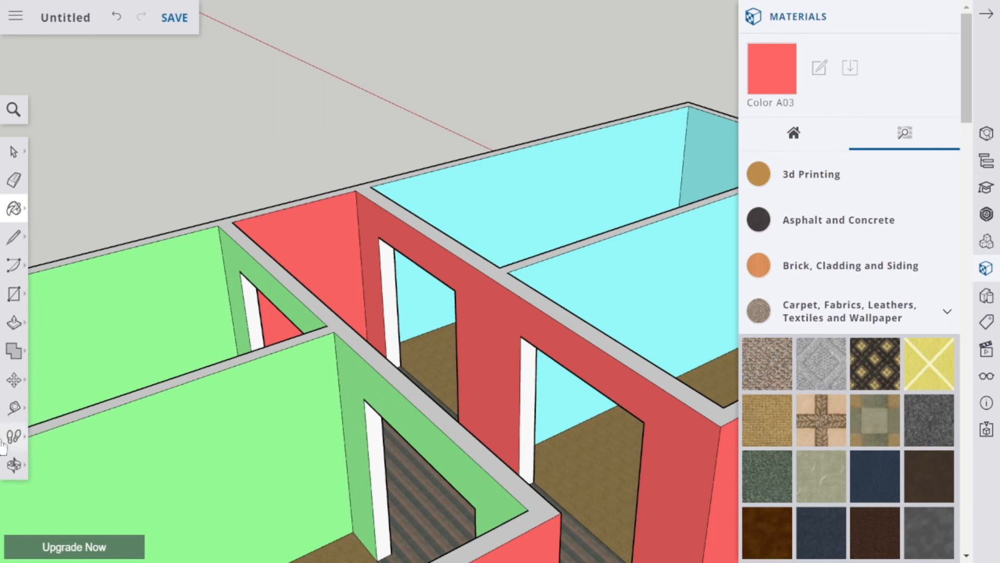
Paint the large room's inner wall in line with the green rooms and its adjoining outer end wall with Color A03
left_click(14, 464)
left_click_drag(438, 418, 142, 378)
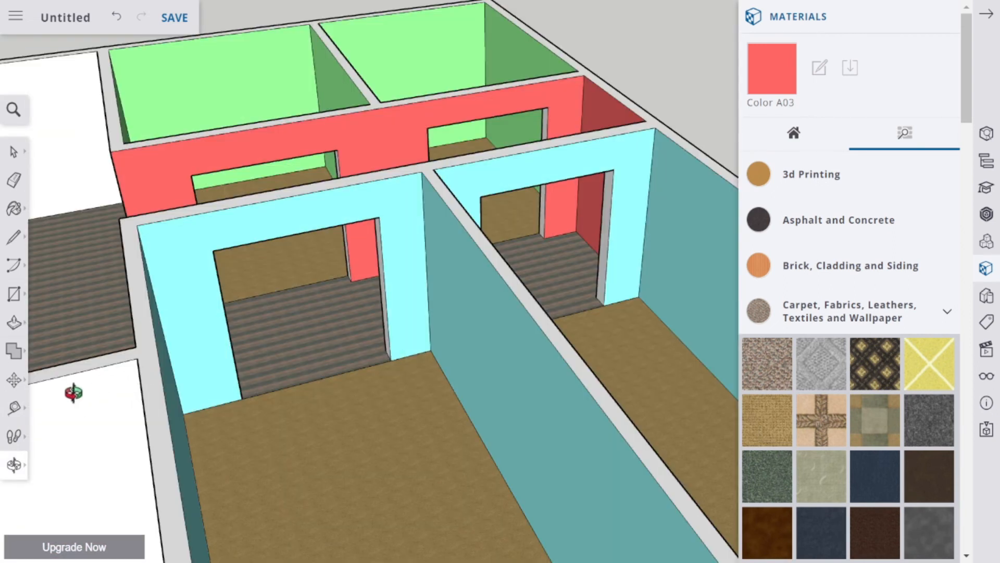
left_click(15, 465)
left_click(73, 462)
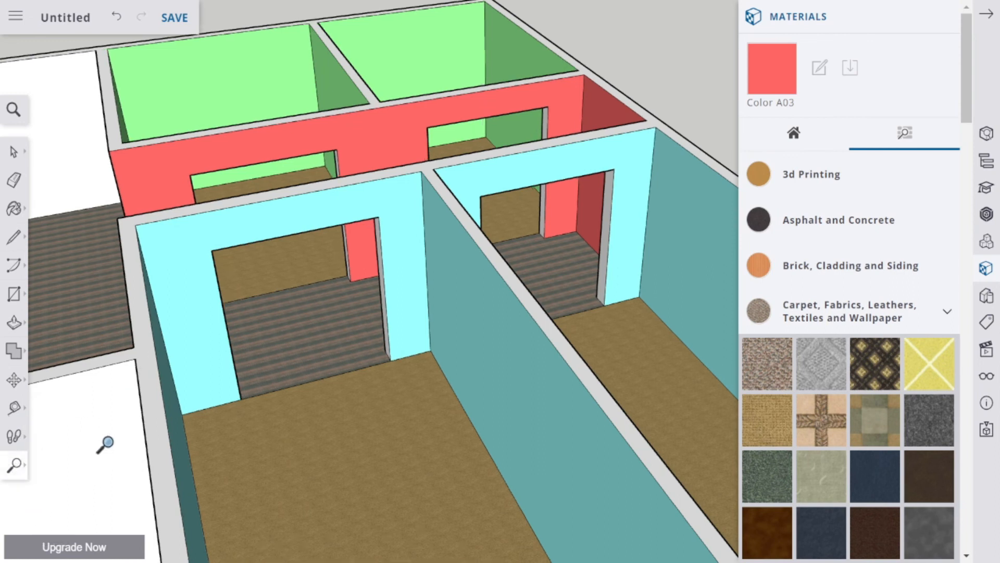
left_click_drag(103, 445, 142, 368)
scroll(143, 366, "down", 6)
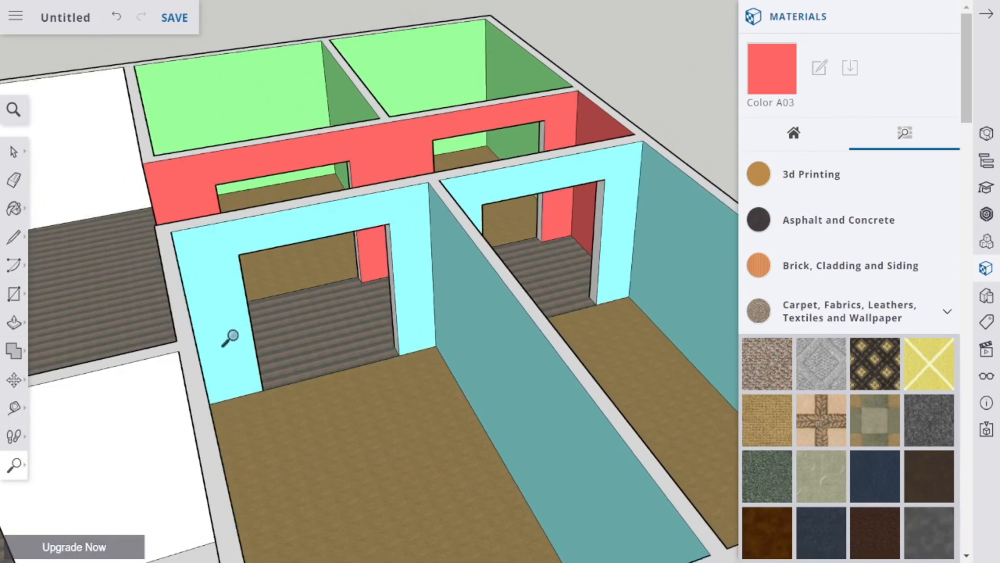
scroll(129, 386, "down", 6)
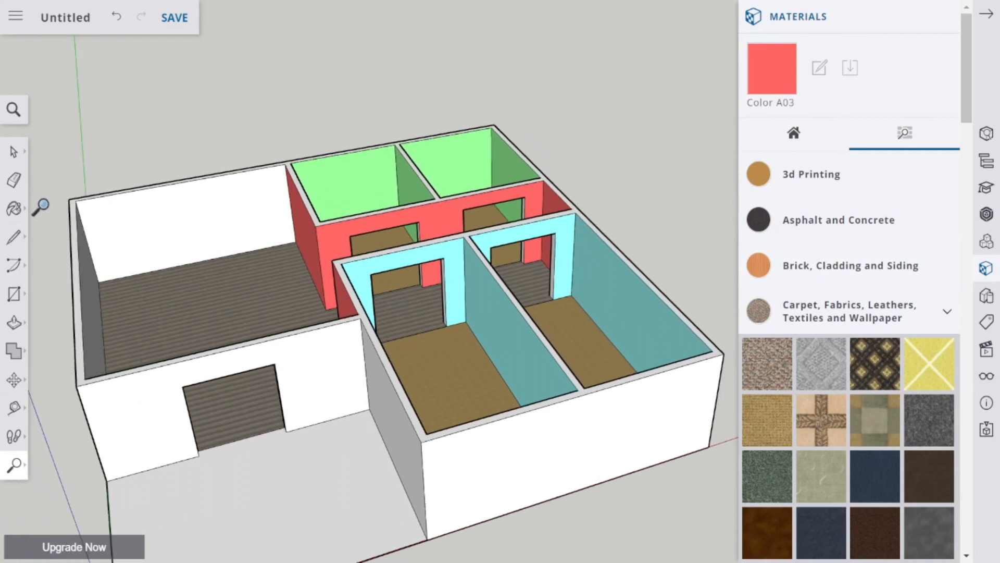
left_click(14, 208)
left_click(122, 277)
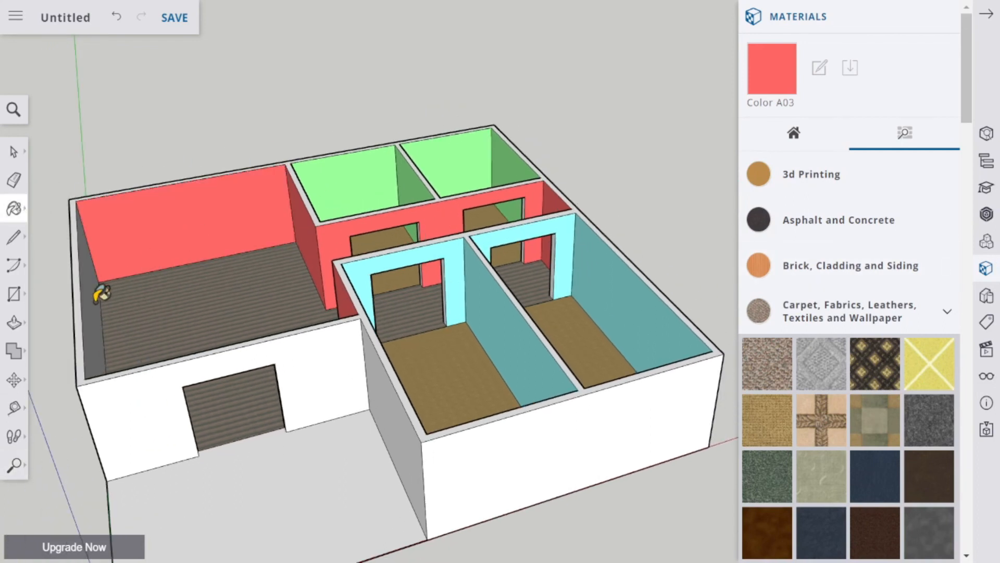
left_click(98, 298)
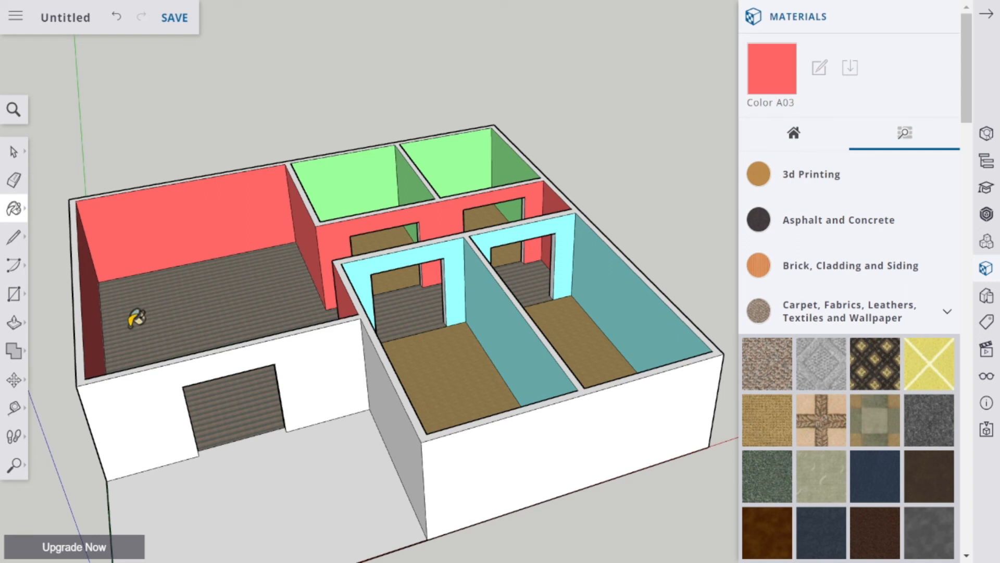
Paint the inner face of the large room's entrance doorway wall with Color A03
left_click(14, 435)
left_click(15, 466)
left_click_drag(125, 208, 282, 253)
left_click(15, 465)
left_click(15, 464)
left_click(53, 402)
left_click_drag(312, 414, 593, 418)
left_click_drag(469, 416, 605, 410)
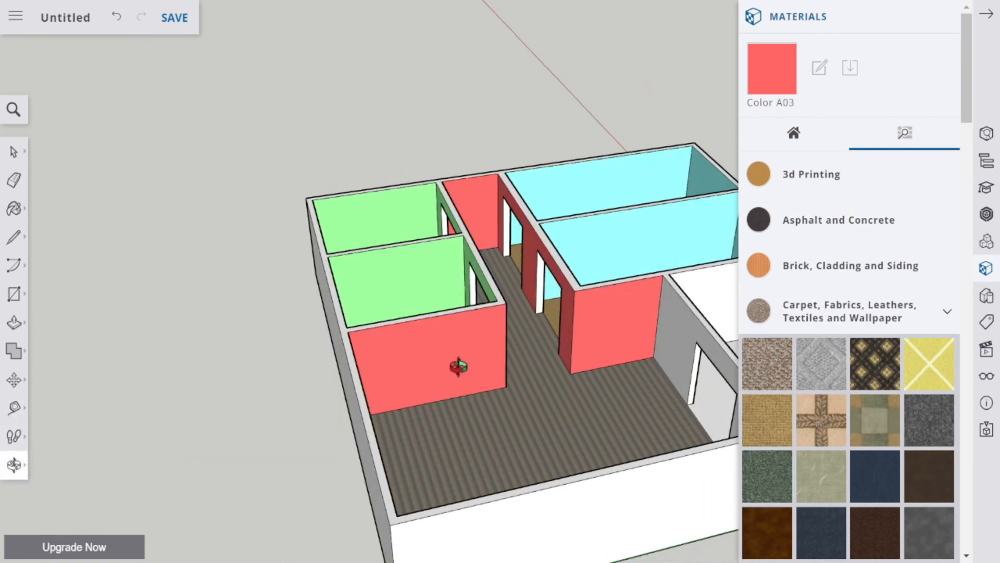
left_click(14, 209)
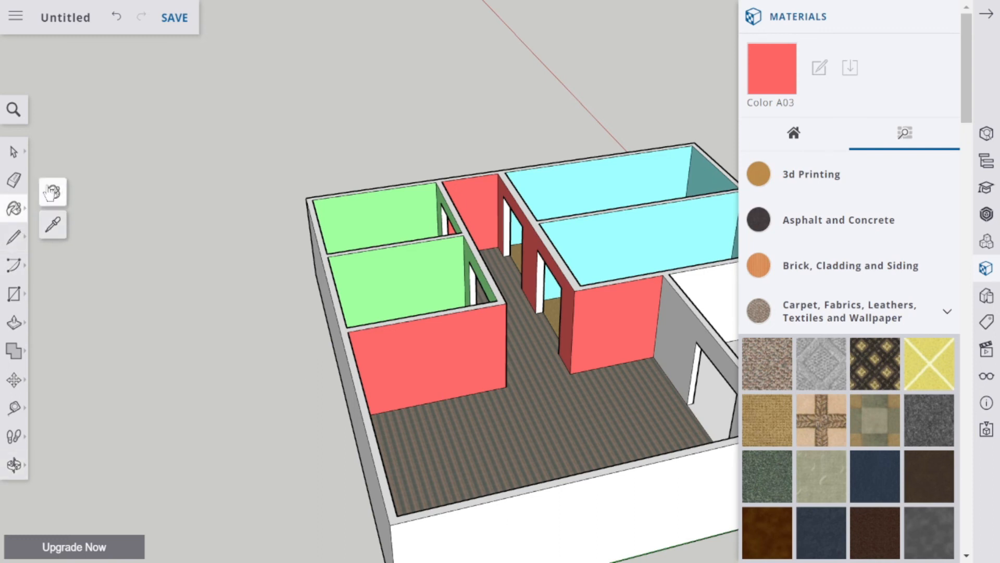
left_click(669, 319)
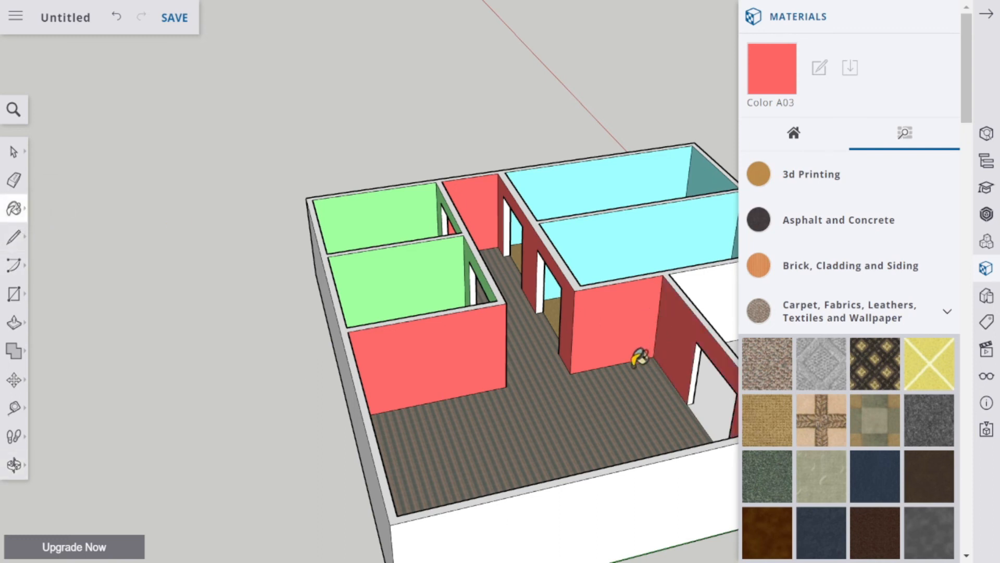
Apply Brick Antique 01 to the large room's outer end wall and the cyan room's exterior wall facing the open porch area
left_click(14, 463)
left_click(73, 429)
left_click_drag(485, 393, 256, 372)
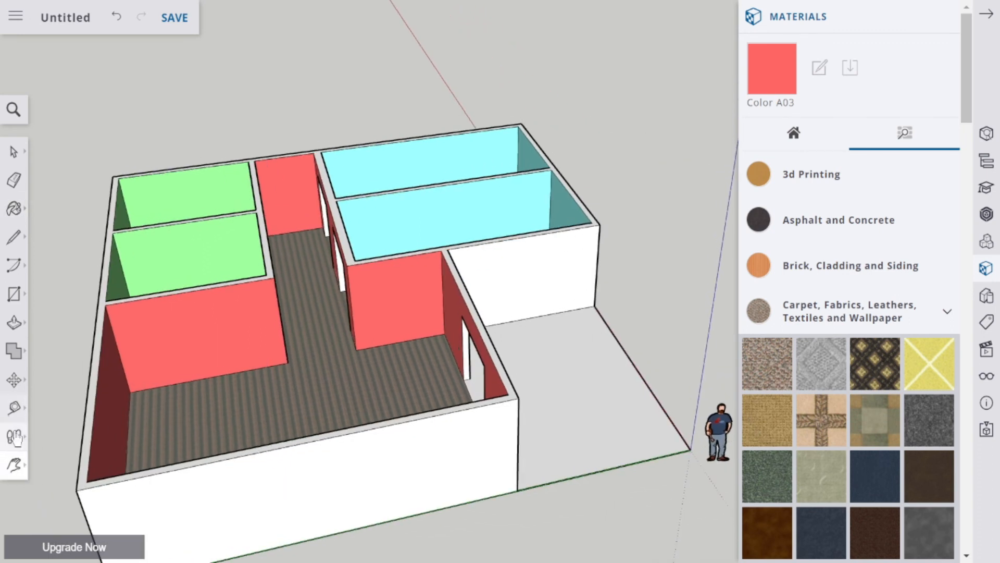
scroll(830, 404, "down", 6)
scroll(844, 327, "up", 6)
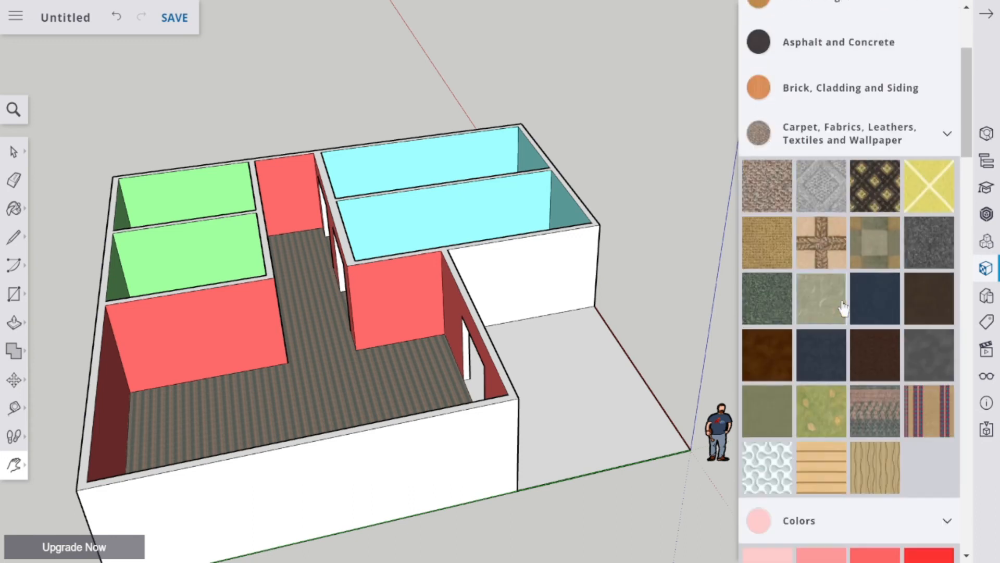
left_click(846, 187)
left_click(822, 238)
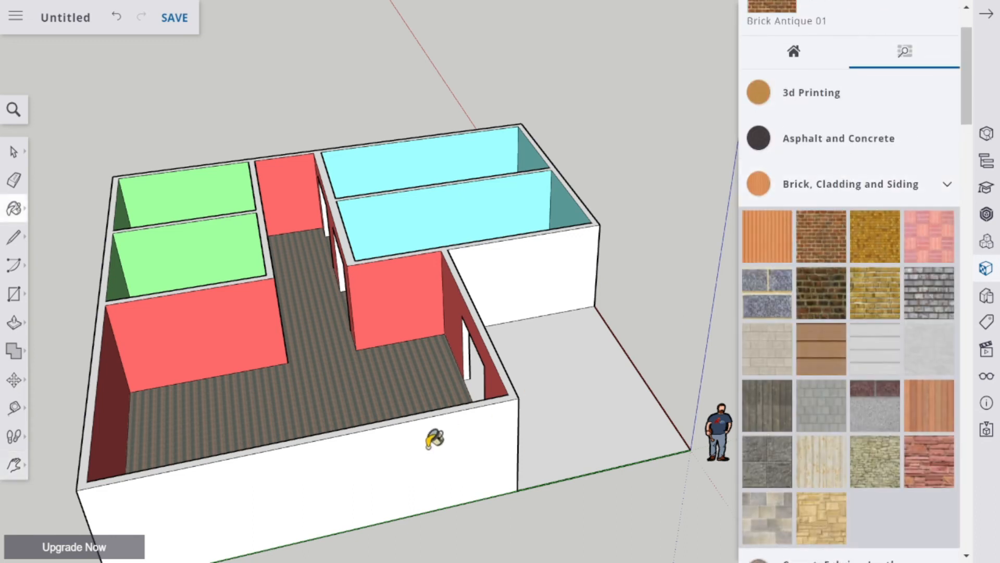
left_click(432, 441)
left_click(564, 289)
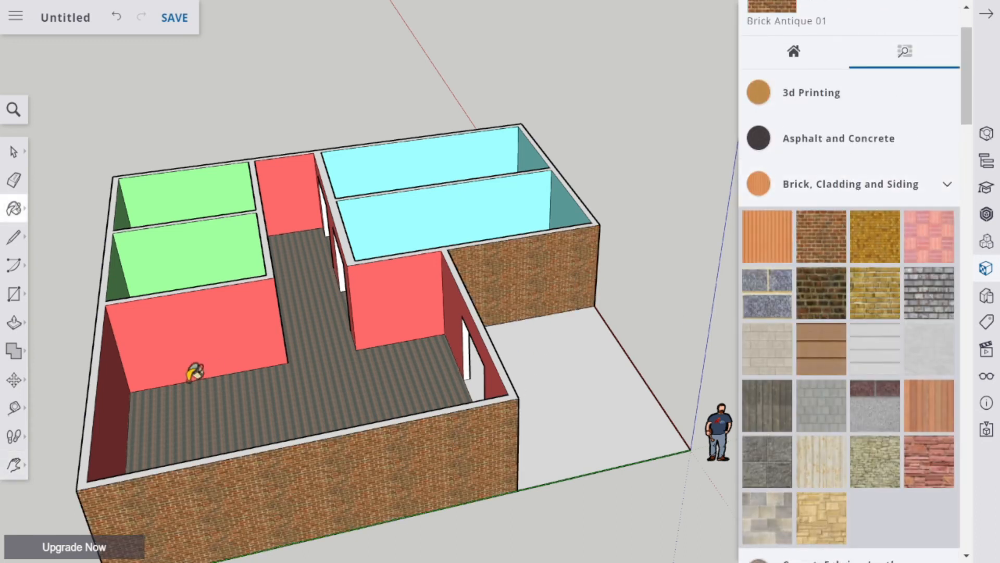
Apply Brick Antique 01 to the exterior entrance doorway wall and the exterior end wall of the two cyan rooms
left_click(14, 436)
left_click(19, 471)
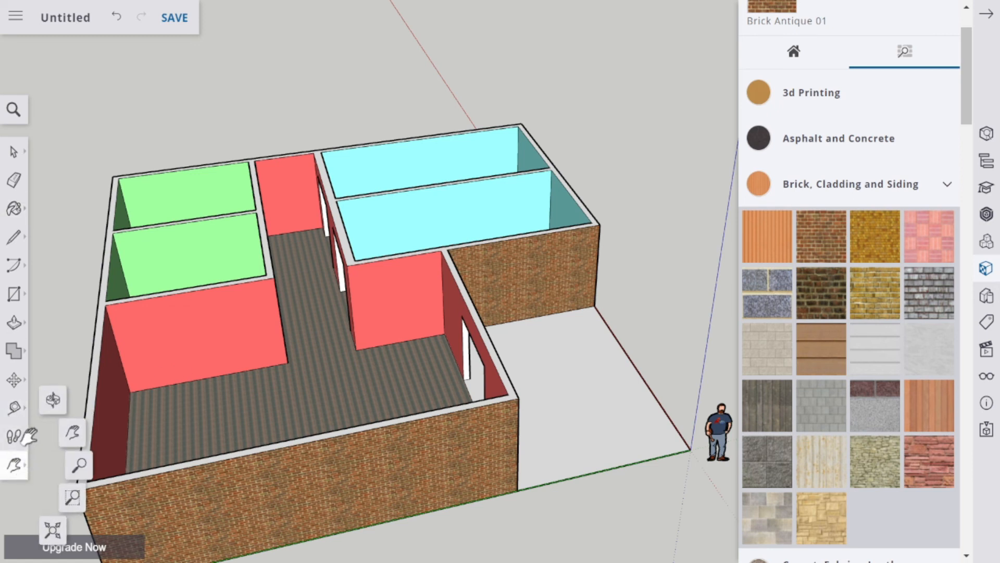
left_click(53, 406)
mouse_move(368, 409)
left_mouse_down()
mouse_move(230, 372)
mouse_move(163, 402)
left_mouse_up()
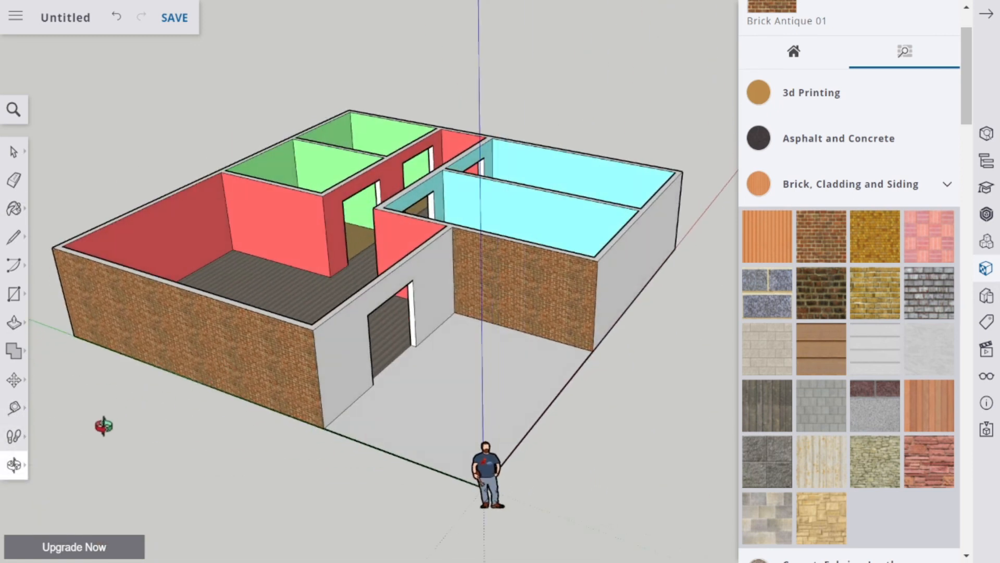
left_click(14, 217)
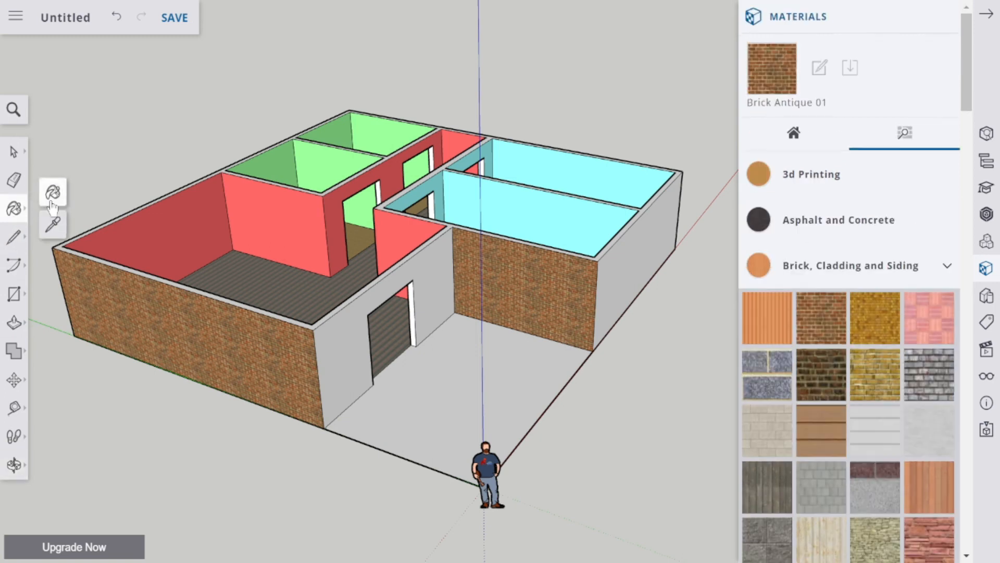
left_click(656, 272)
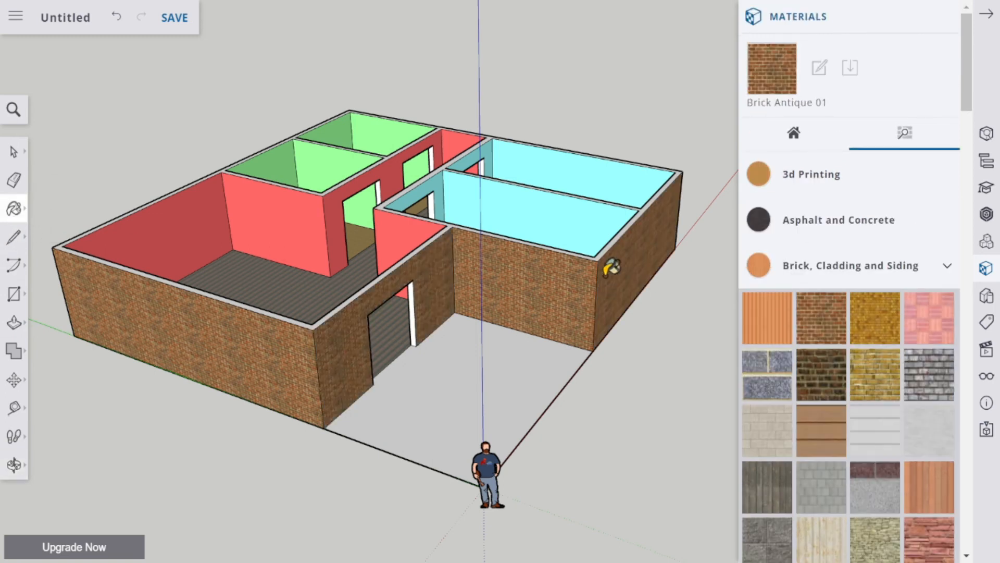
Search 3D Warehouse for "couch" and download the light three-seat Couch with one dark cushion into the model
mouse_move(234, 285)
middle_mouse_down()
mouse_move(233, 268)
mouse_move(259, 283)
middle_mouse_up()
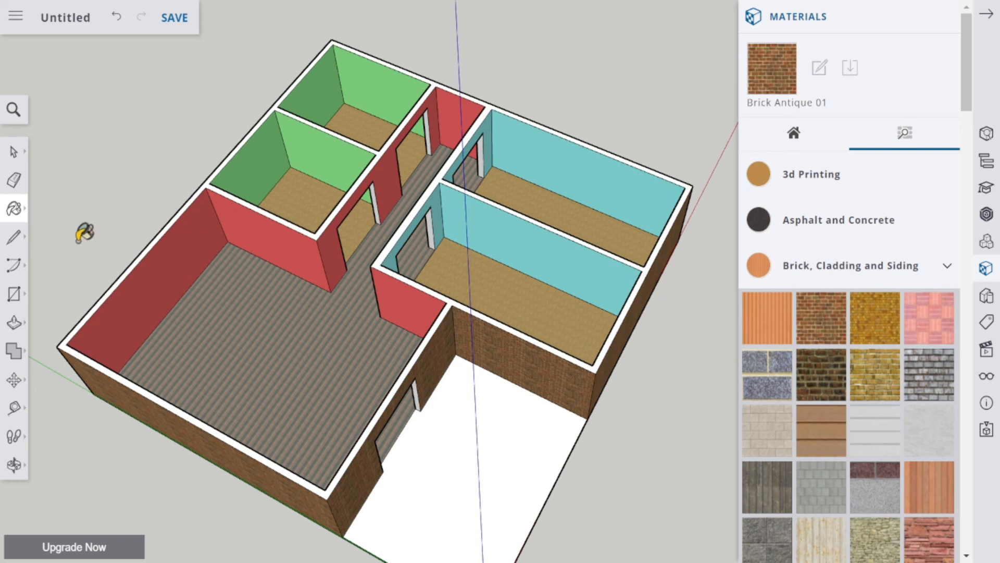
left_click(945, 17)
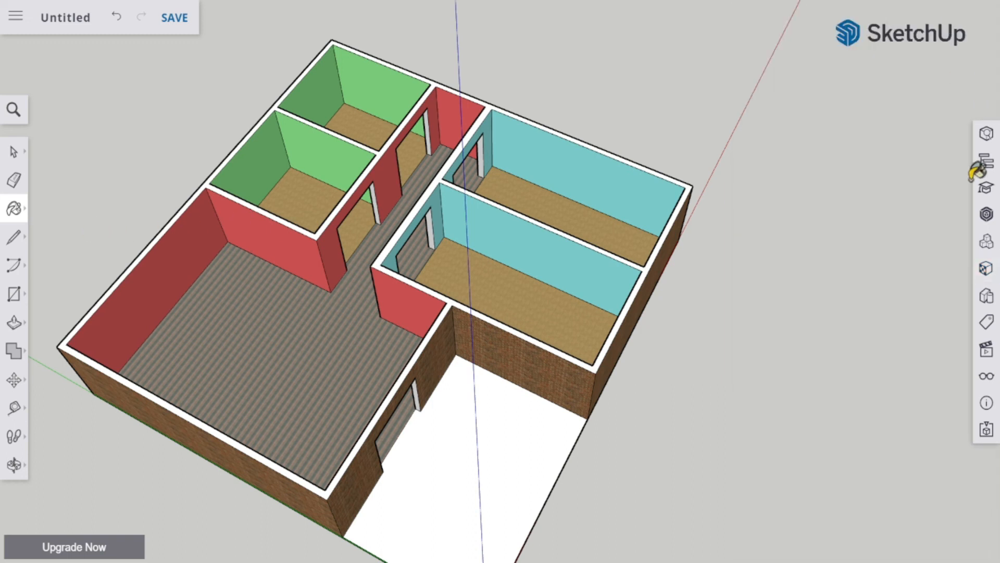
left_click(987, 244)
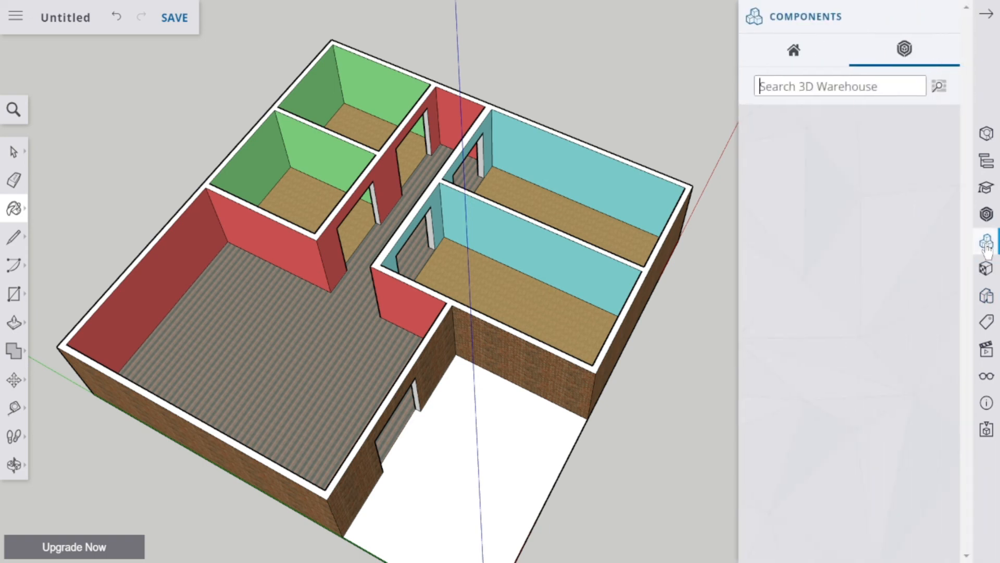
left_click(941, 85)
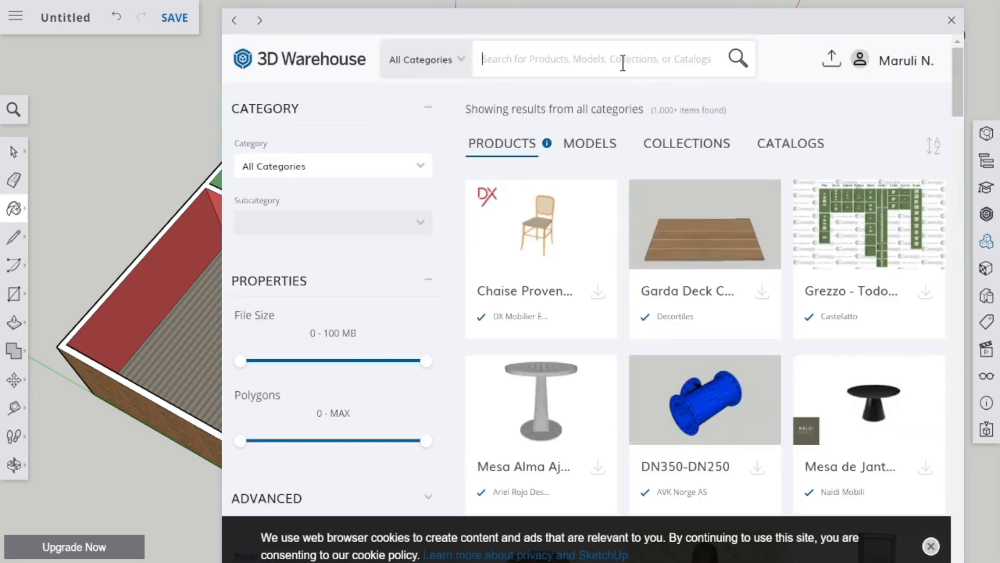
type("couch")
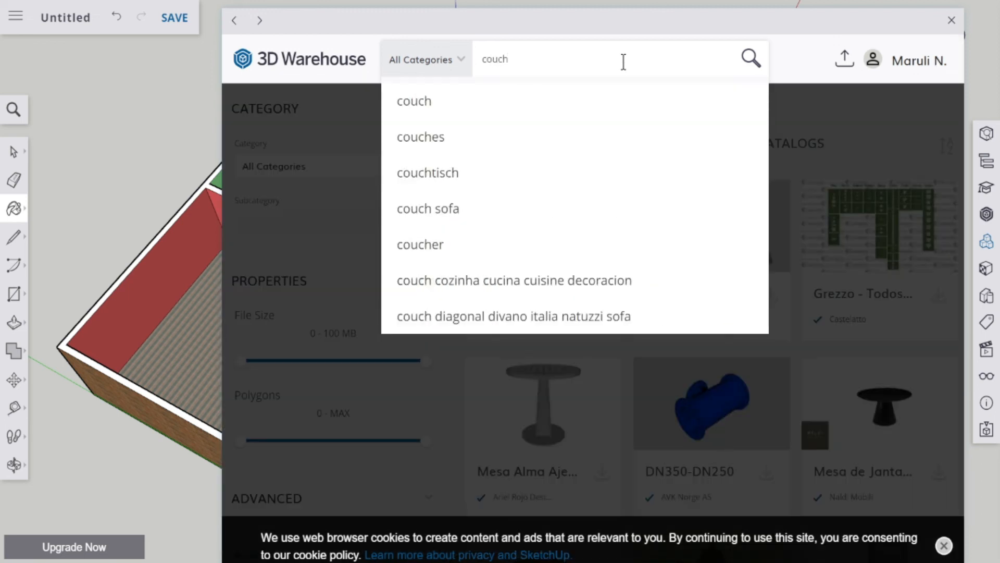
left_click(570, 109)
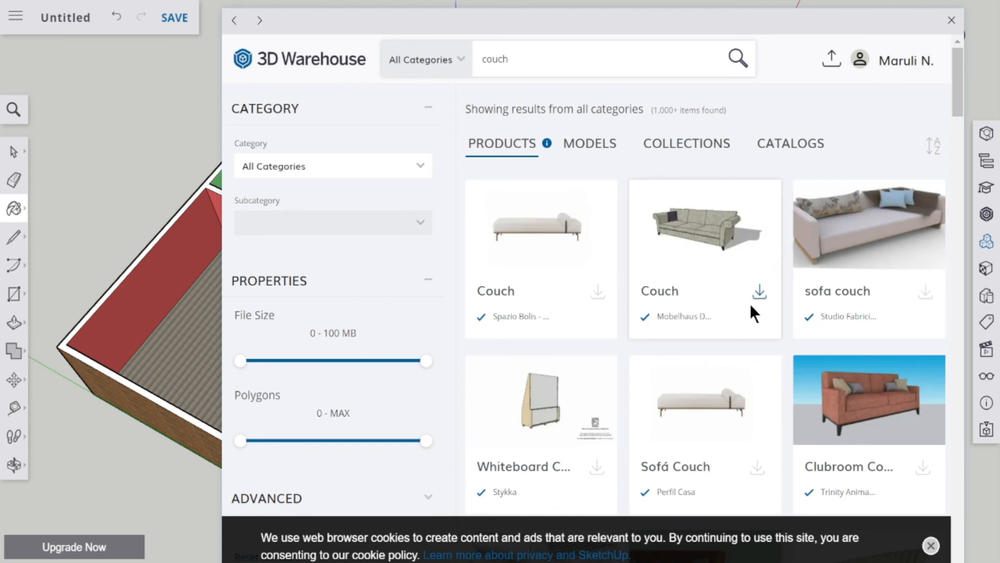
left_click(730, 262)
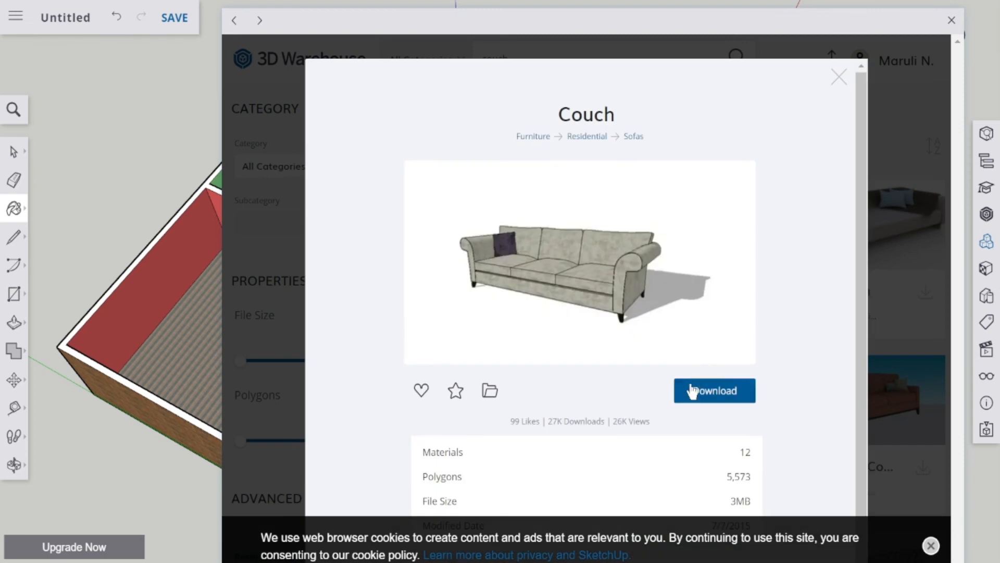
left_click(691, 394)
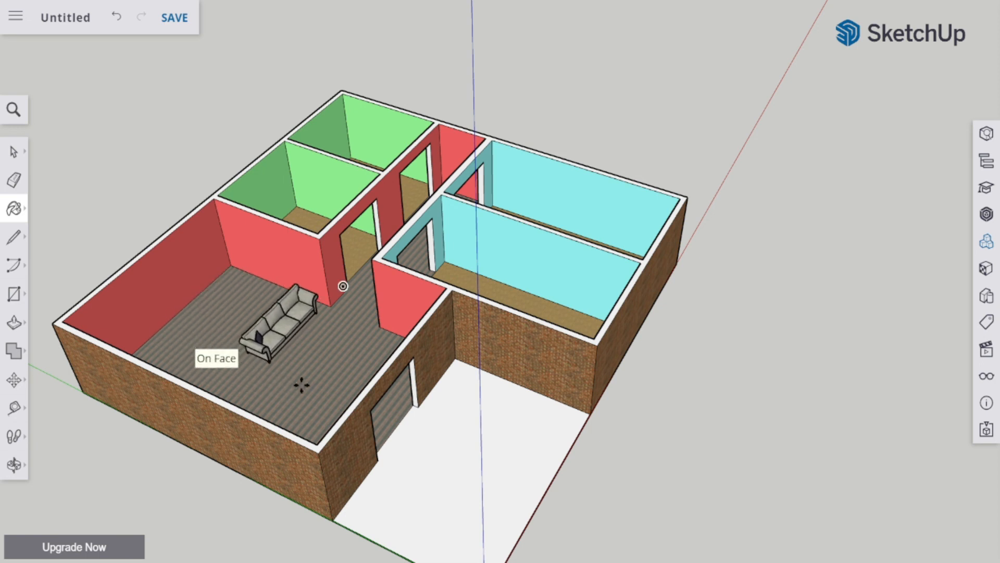
Place the downloaded couch on the large room's floor near the corridor opening
left_click(272, 371)
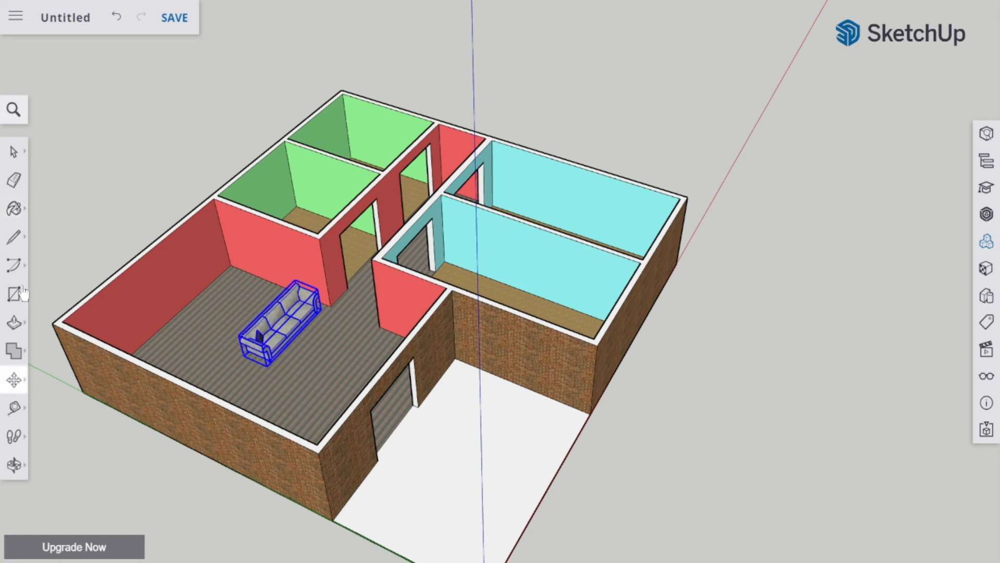
Examine the couch's placement in the large room through the entrance doorway from outside and from above
left_click(21, 471)
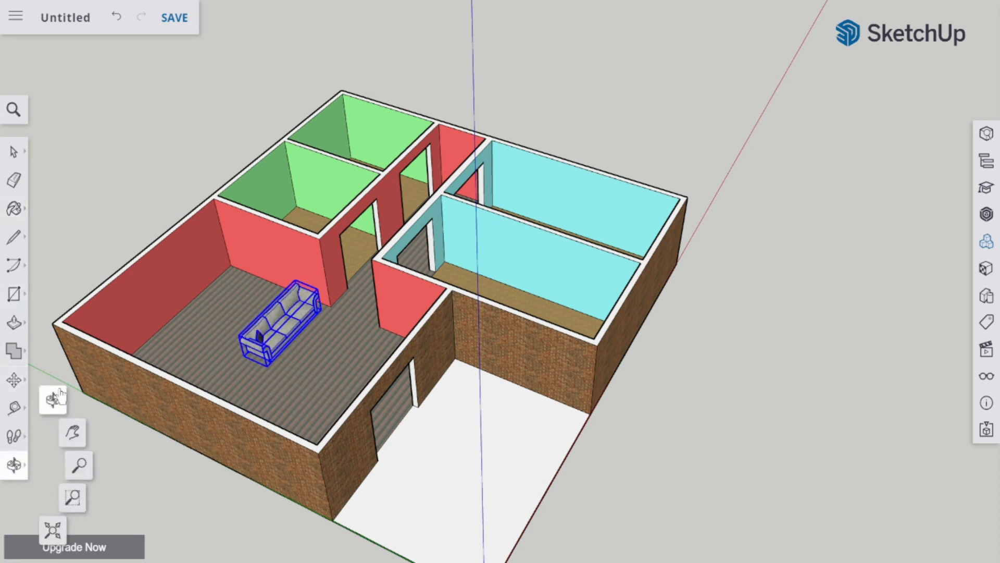
left_click(52, 407)
left_click_drag(281, 364, 336, 431)
left_click_drag(358, 400, 297, 278)
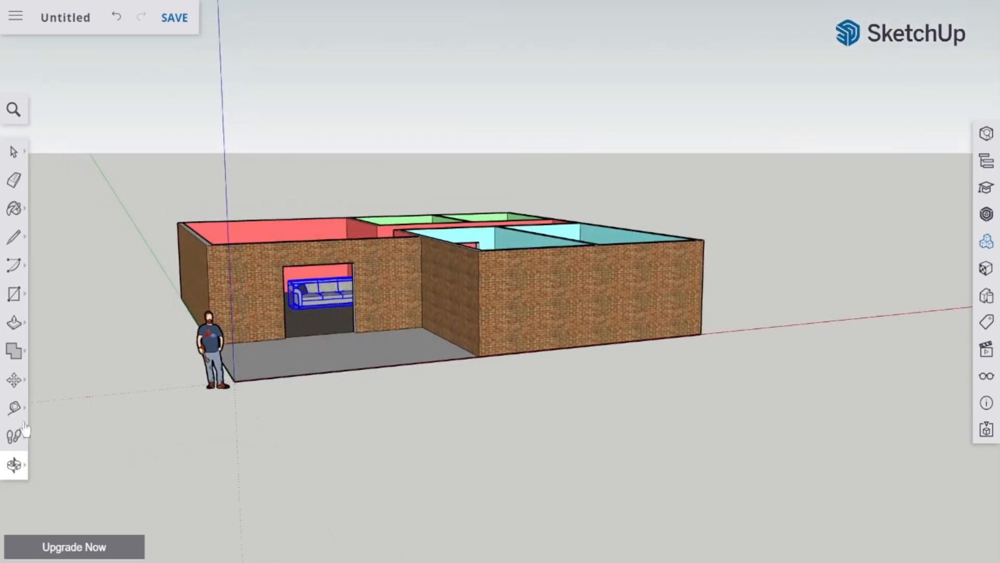
left_click(14, 463)
left_click(73, 431)
left_click_drag(334, 279, 350, 297)
left_click(16, 463)
left_click(77, 463)
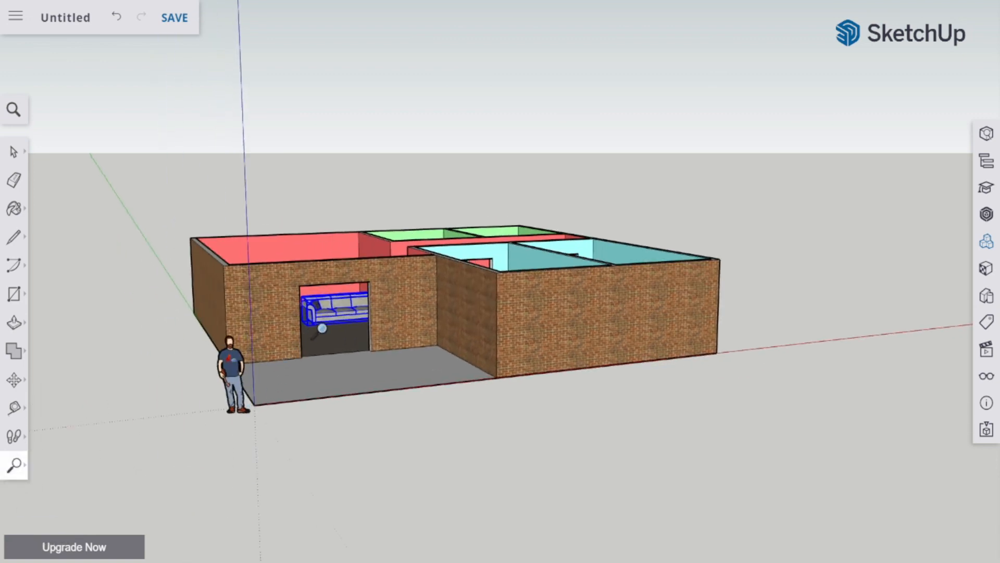
scroll(311, 345, "up", 5)
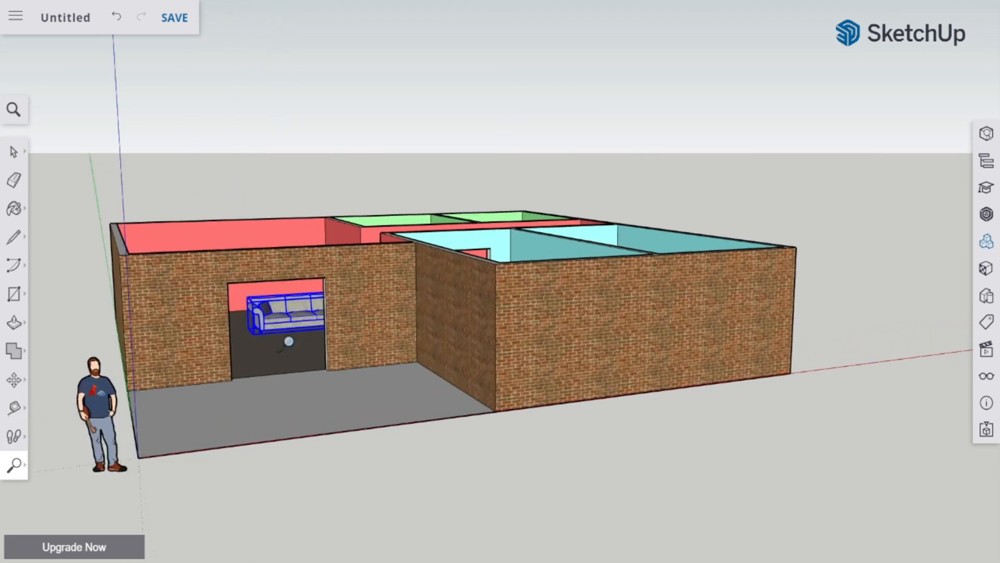
scroll(215, 344, "up", 3)
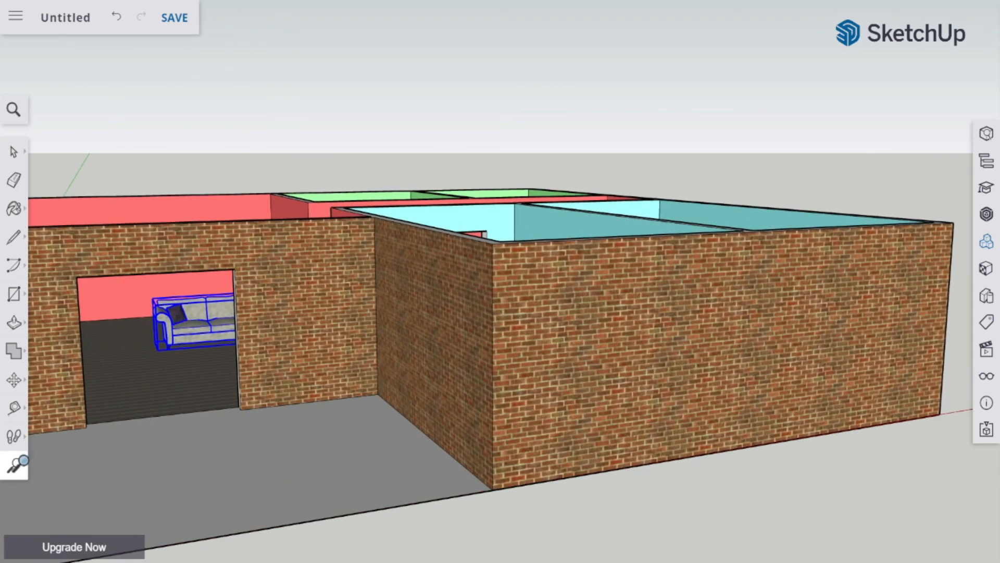
left_click(14, 464)
left_click(41, 418)
left_click_drag(104, 417, 266, 405)
left_click(15, 464)
left_click(71, 432)
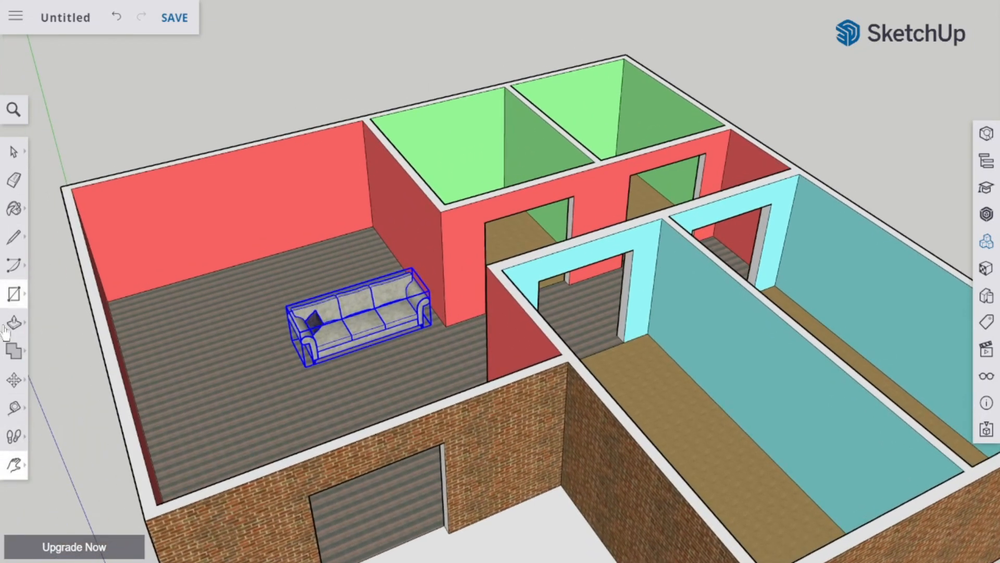
Select the couch as a single object and clear the selection again
left_click(14, 151)
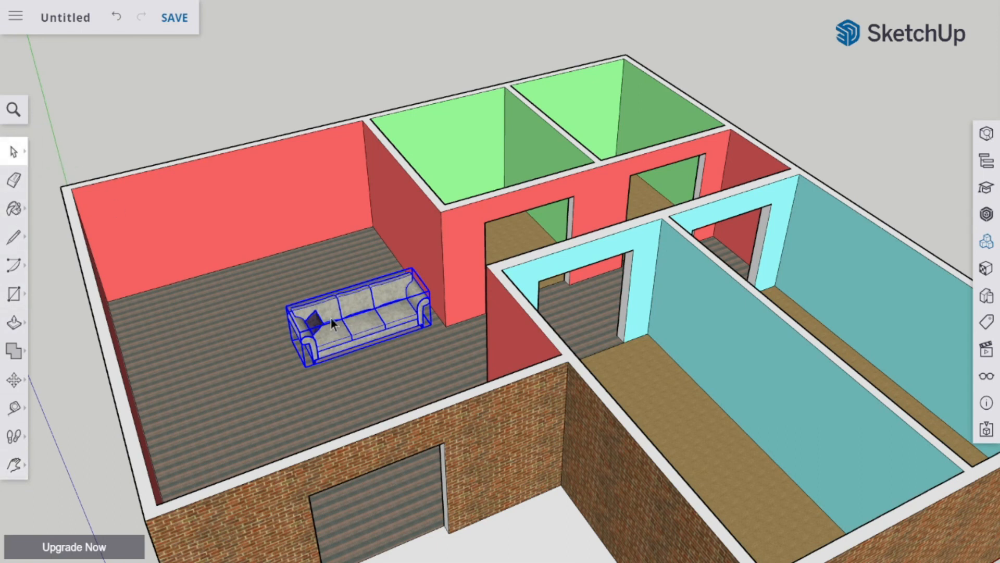
left_click(266, 69)
left_click(348, 338)
left_click(312, 115)
left_click(344, 336)
left_click(196, 312)
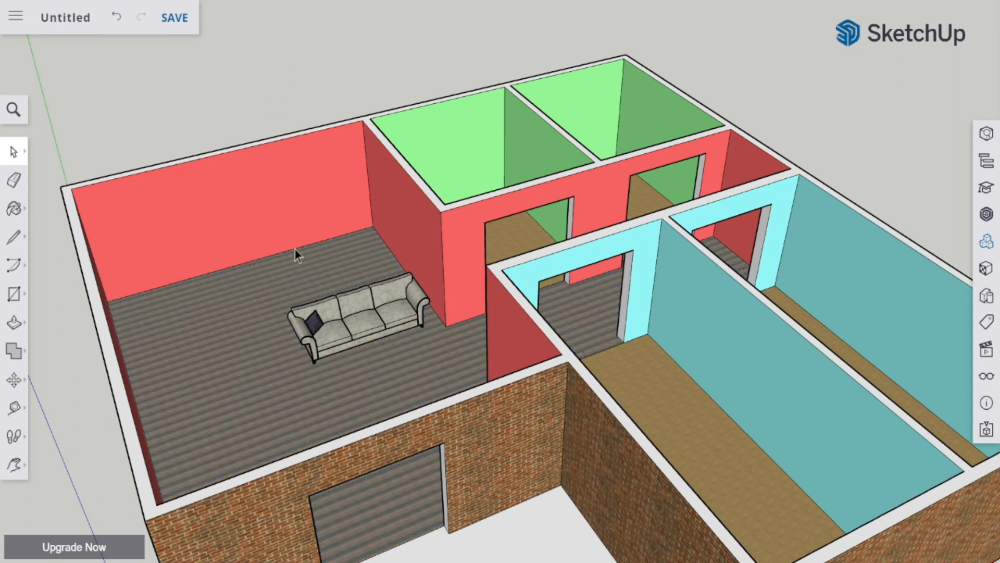
left_click(342, 332)
left_click(280, 83)
Rotate the couch a quarter turn on the floor so its back faces the red wall shared with the green room
left_click(378, 327)
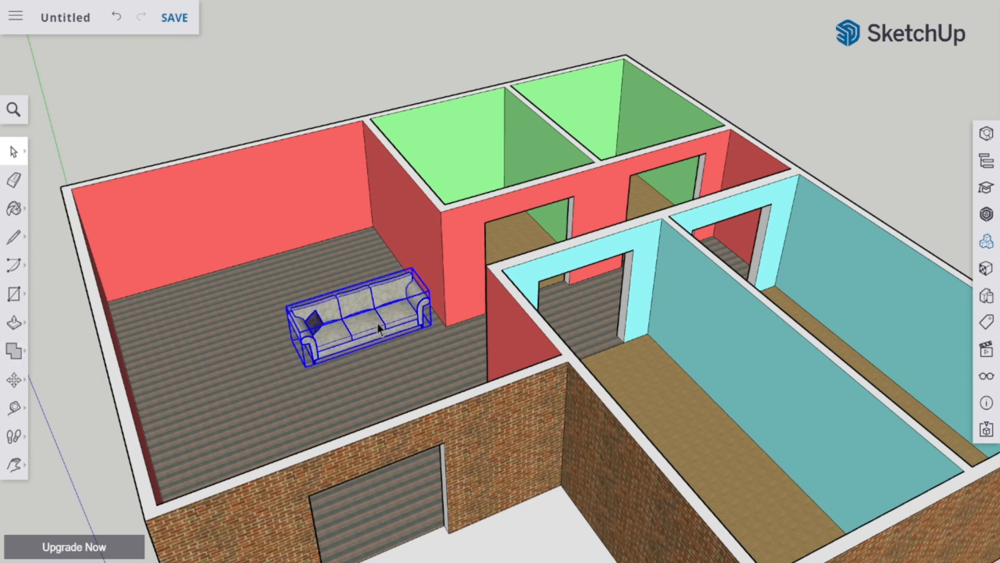
left_click(16, 380)
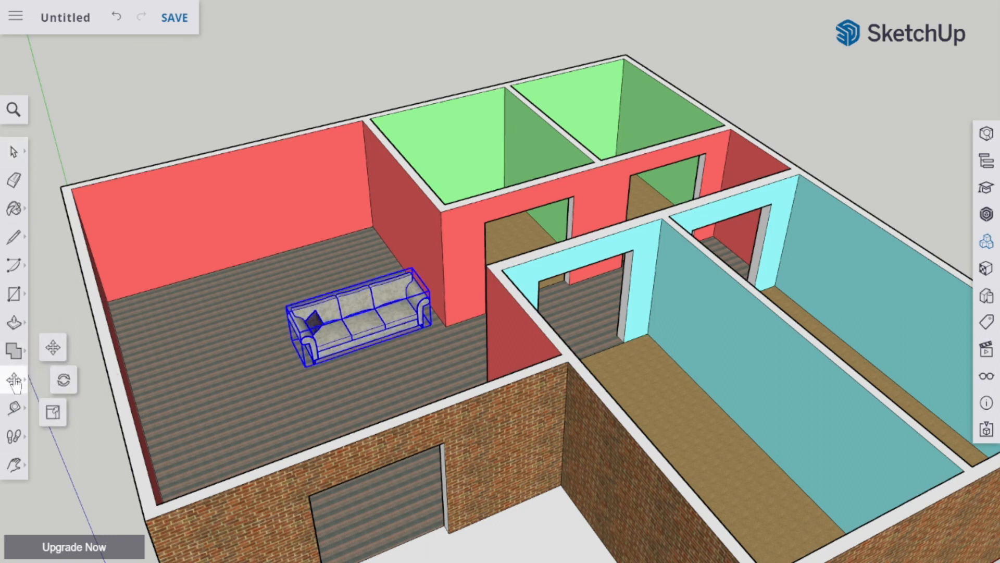
left_click(63, 380)
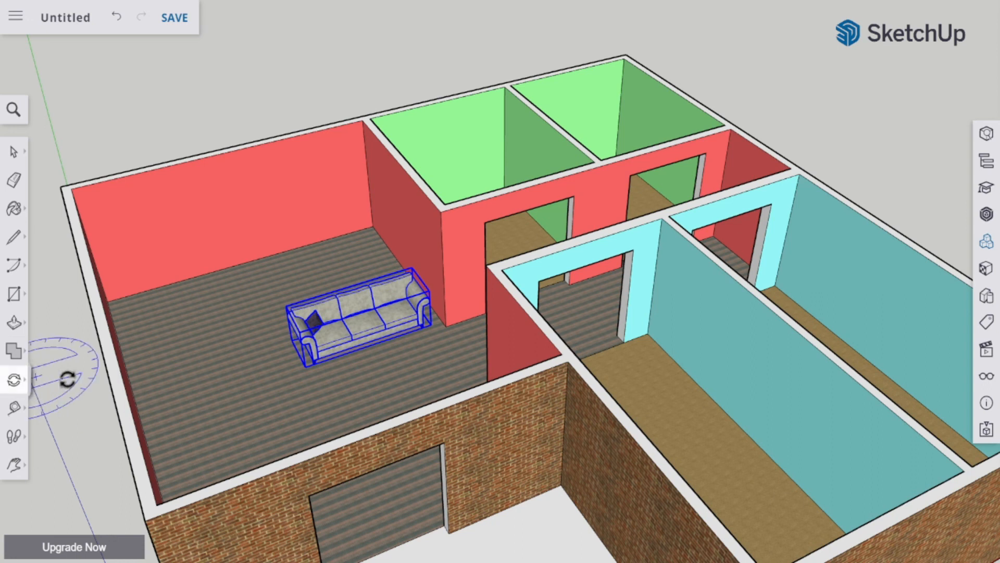
left_click(357, 319)
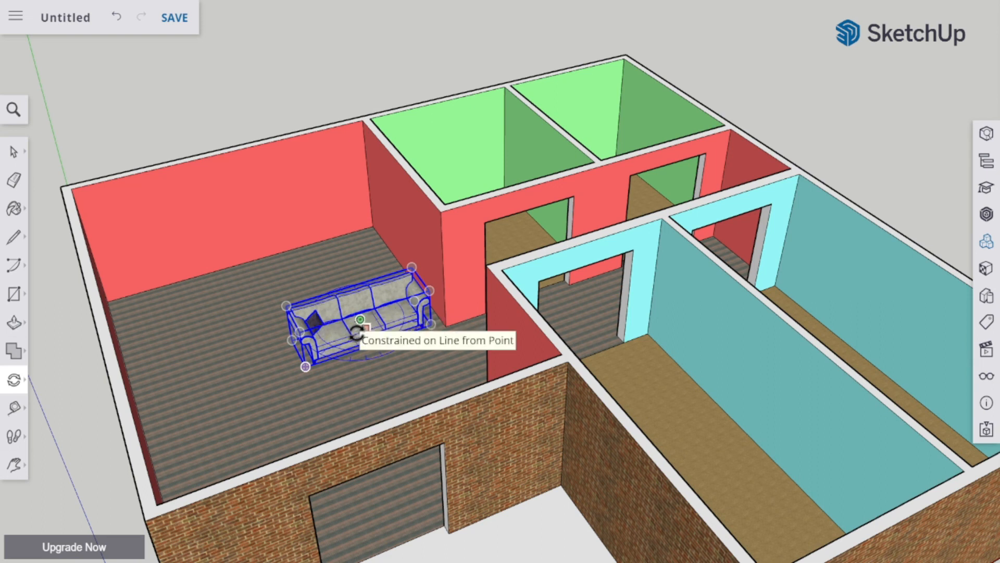
left_click(357, 333)
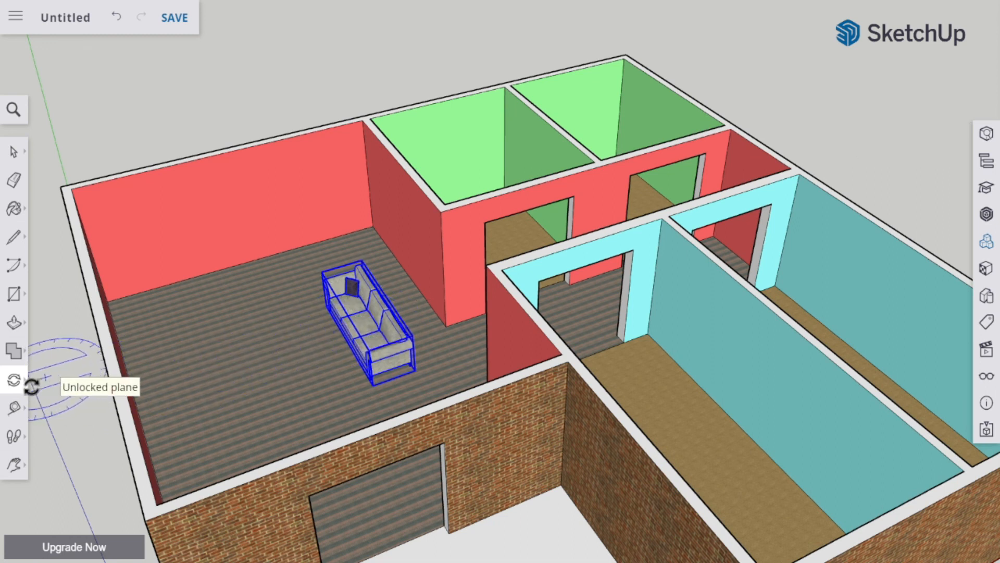
Move the couch against the red wall shared with the green room, undoing the stray extra move, and deselect it
left_click(14, 380)
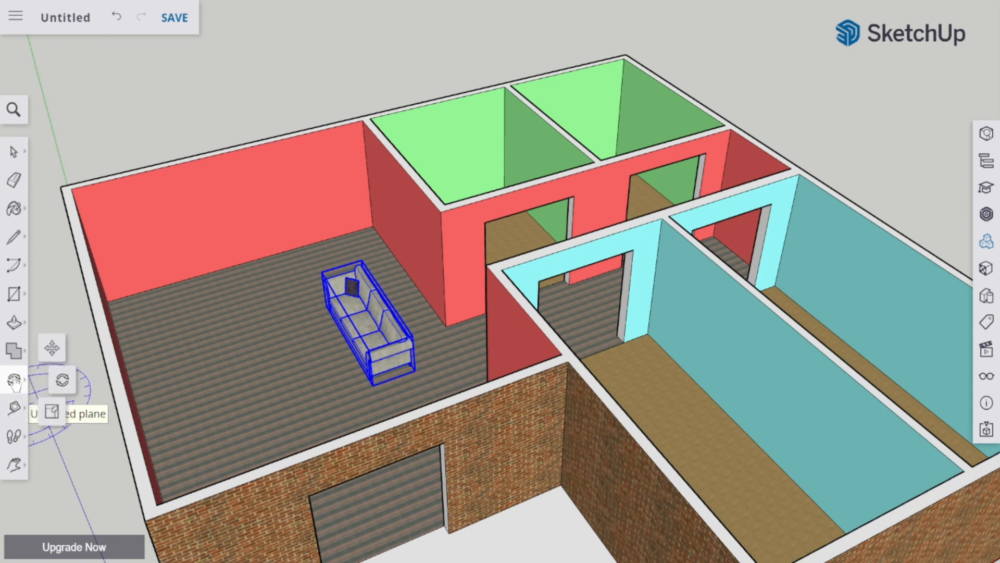
left_click(53, 348)
left_click(373, 311)
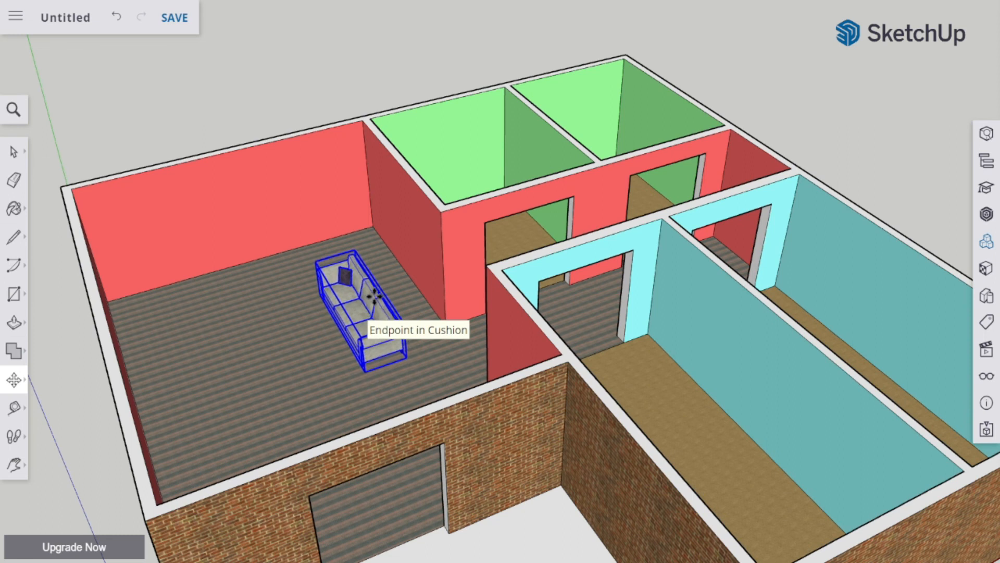
left_click(386, 282)
left_click(146, 237)
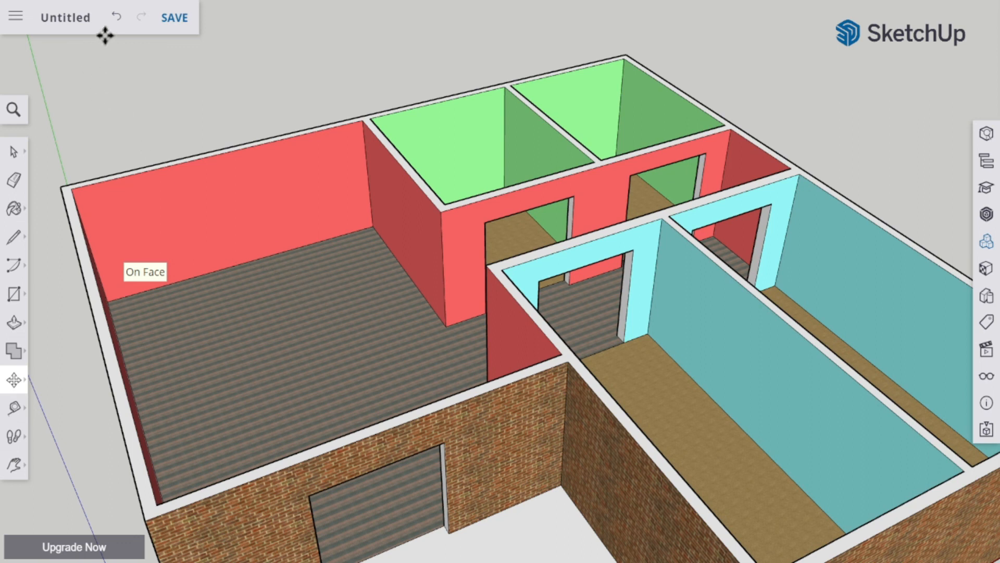
left_click(116, 17)
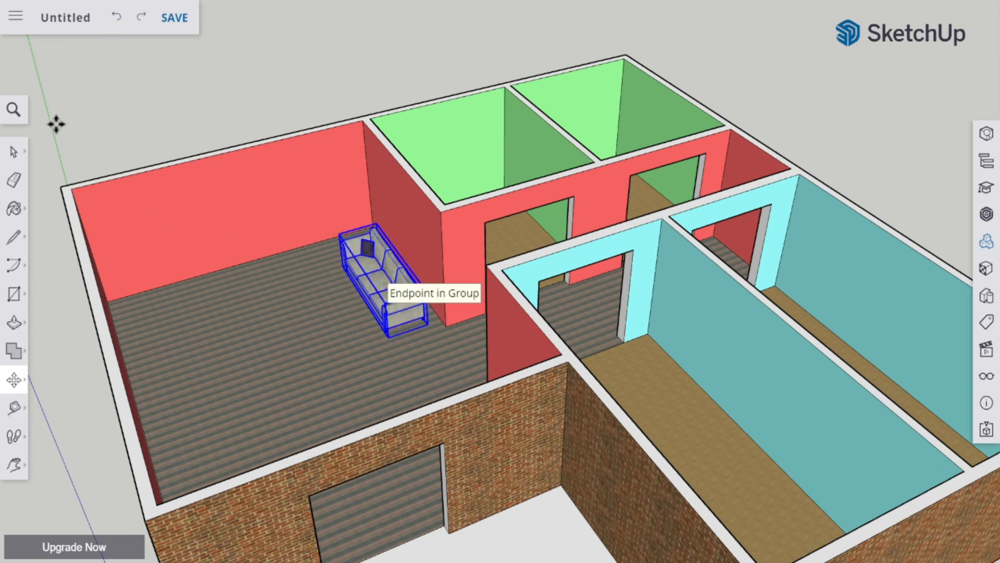
left_click(14, 151)
left_click(150, 107)
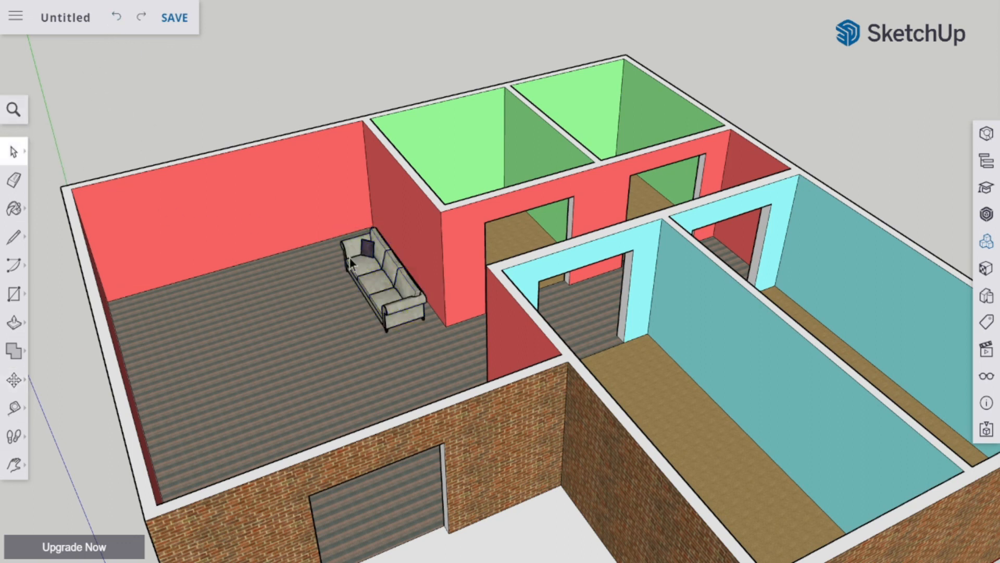